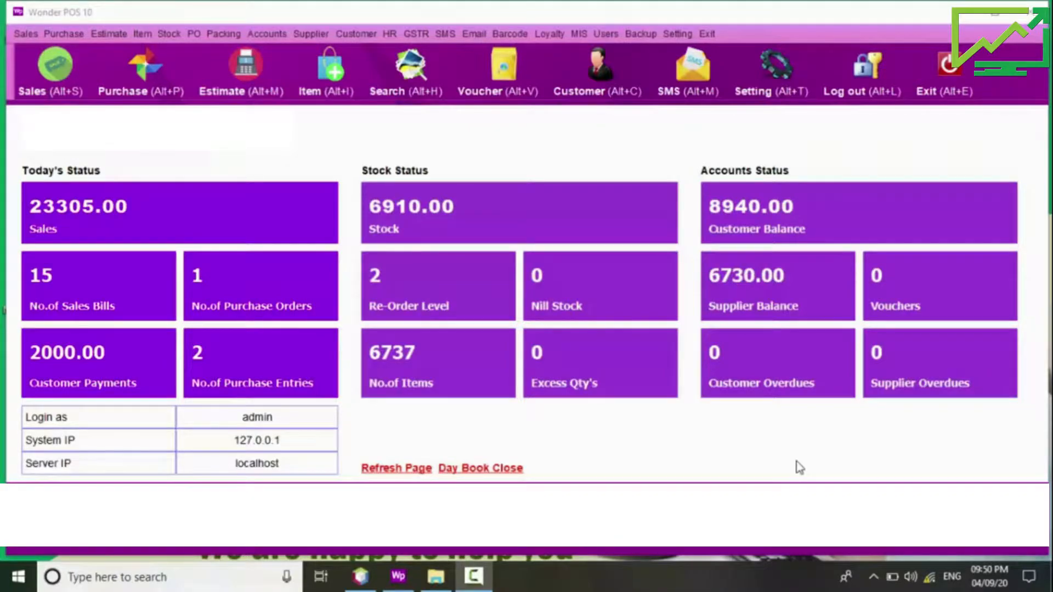
Step: Bill one G S BRAND RICE PSR 1 KG (code 1001), 60 tendered, and save as bill 15 unprinted
left_click(27, 34)
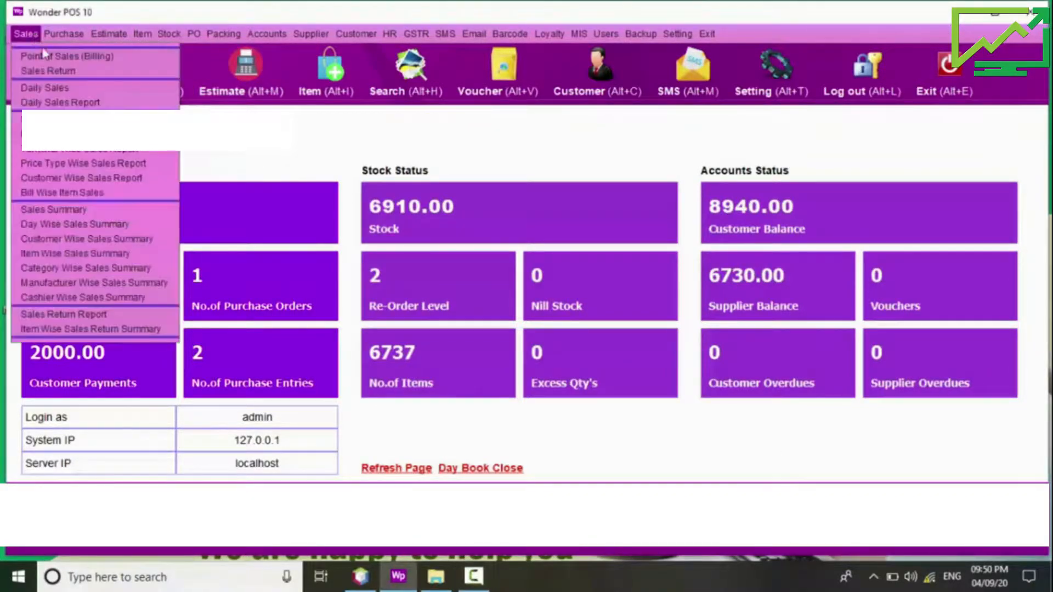
mouse_move(267, 34)
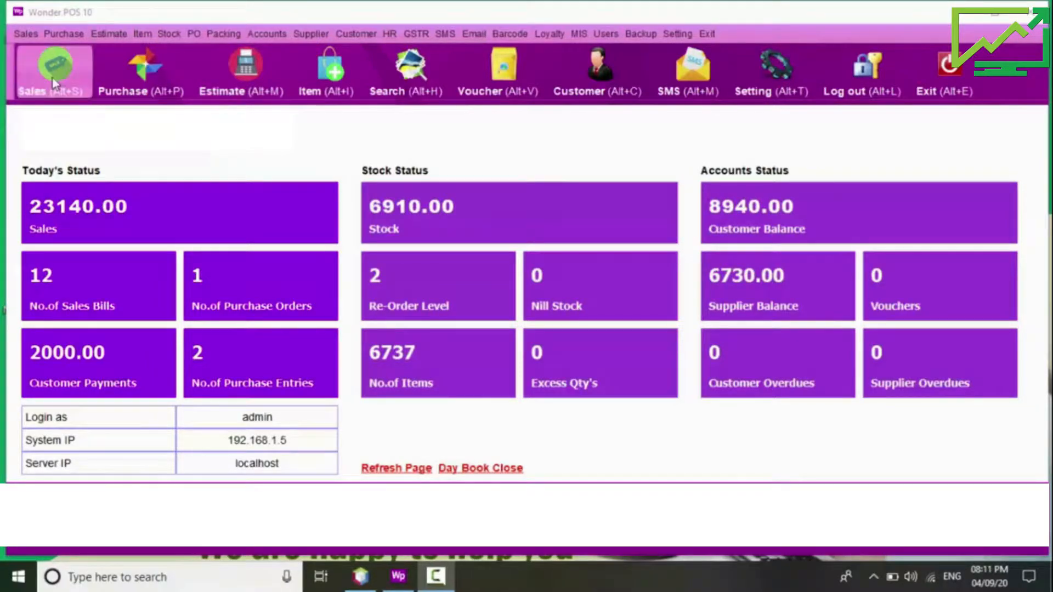
left_click(52, 71)
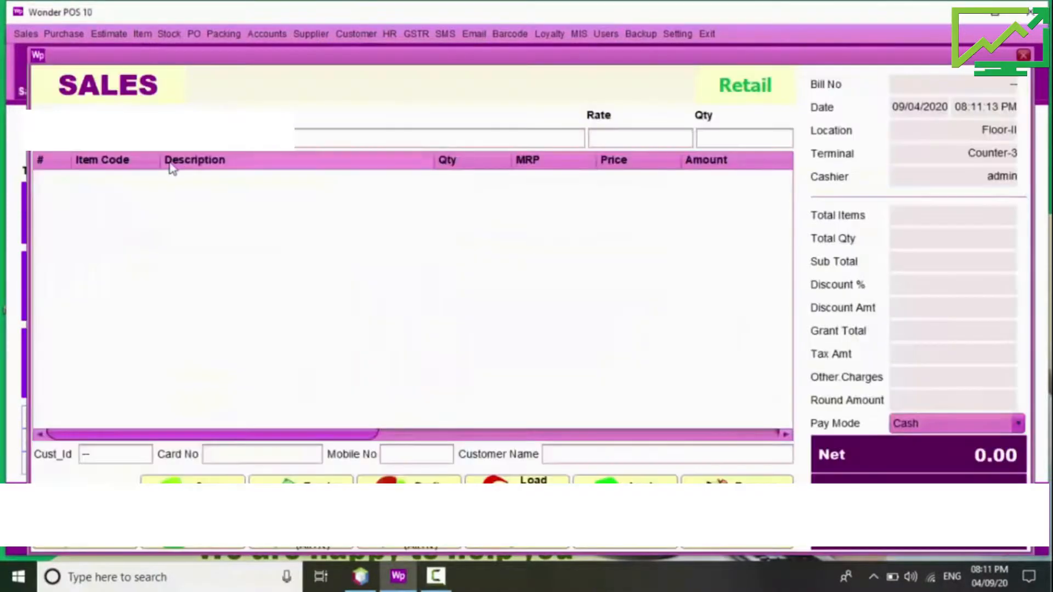
type("1001")
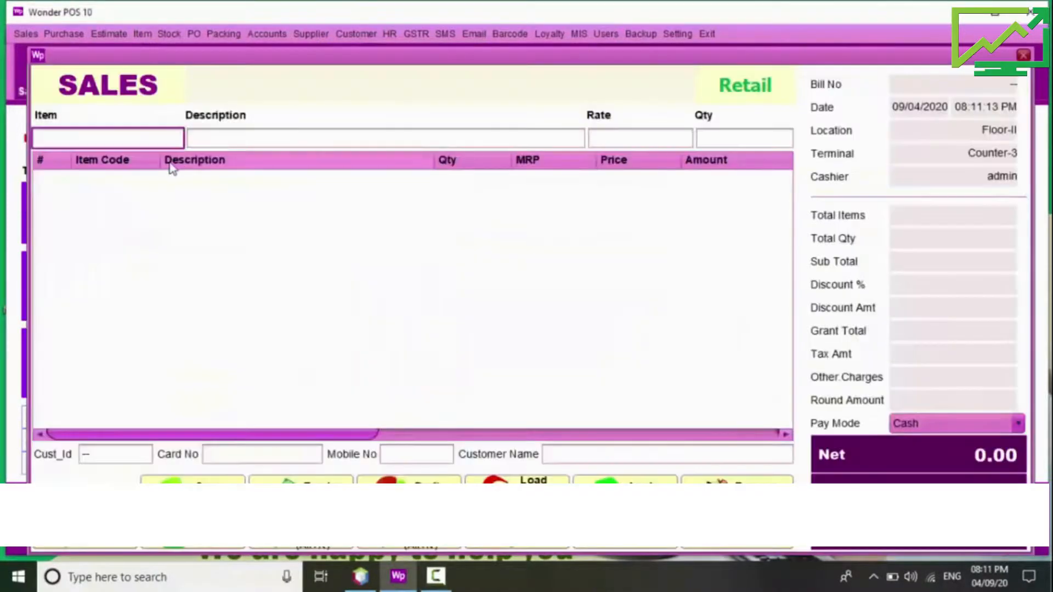
key("Return")
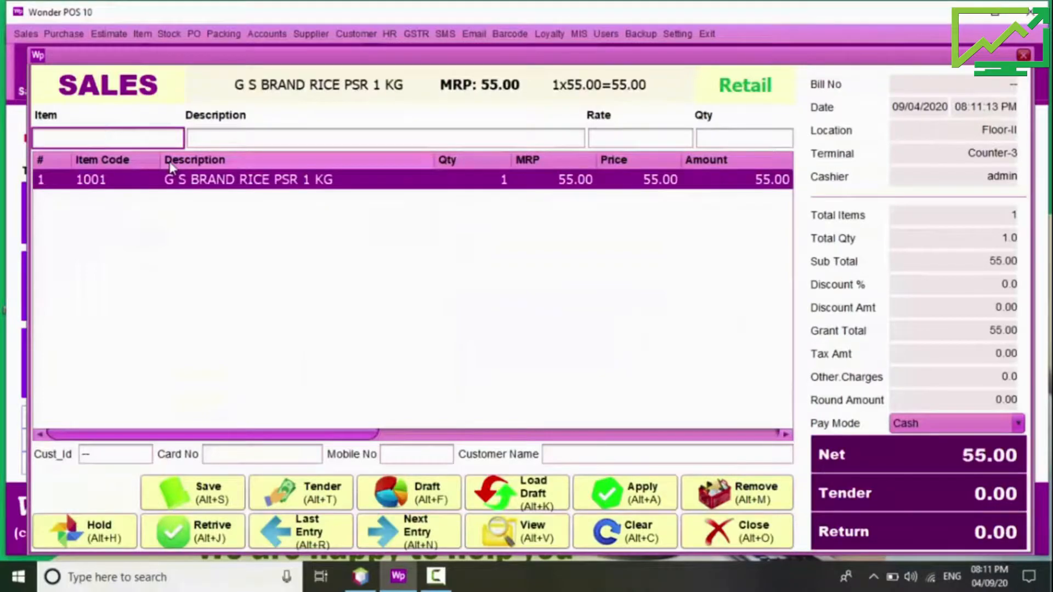
key("Return")
key("Return")
key("Return")
key("Return")
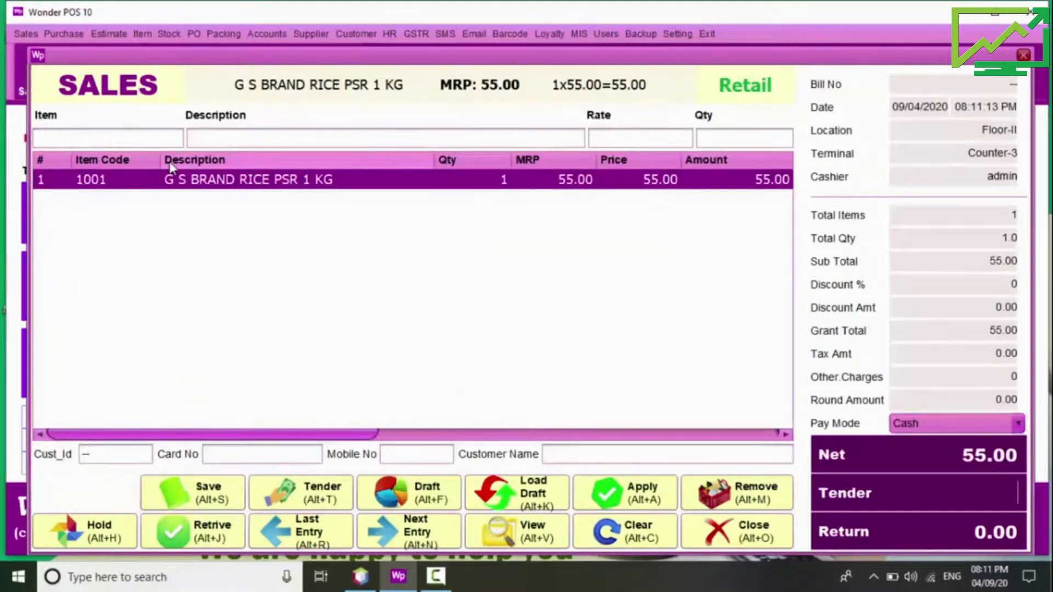
type("60")
key("Return")
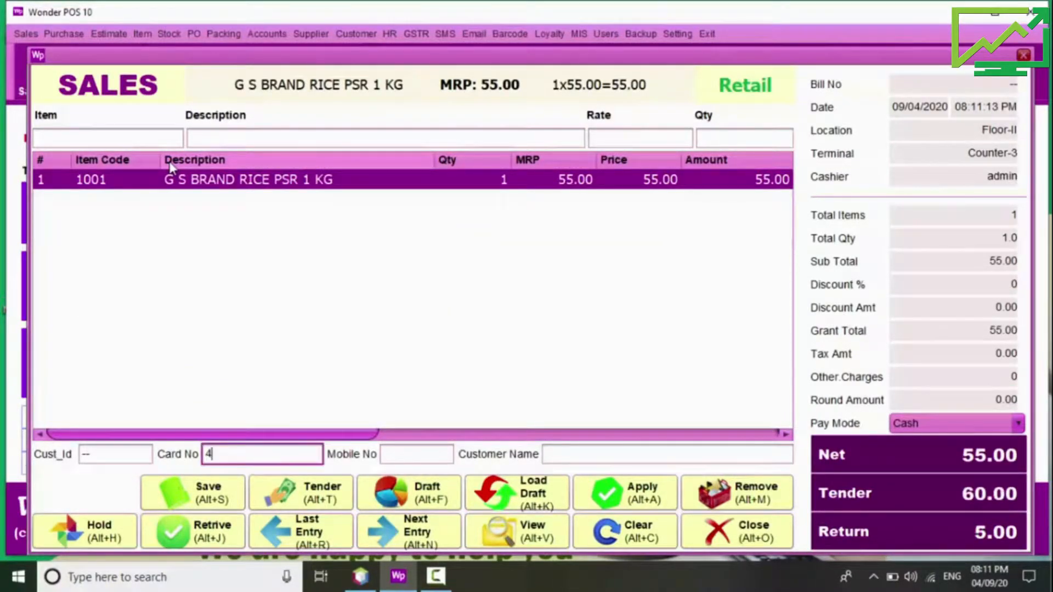
key("Return")
key("Return")
key("Return")
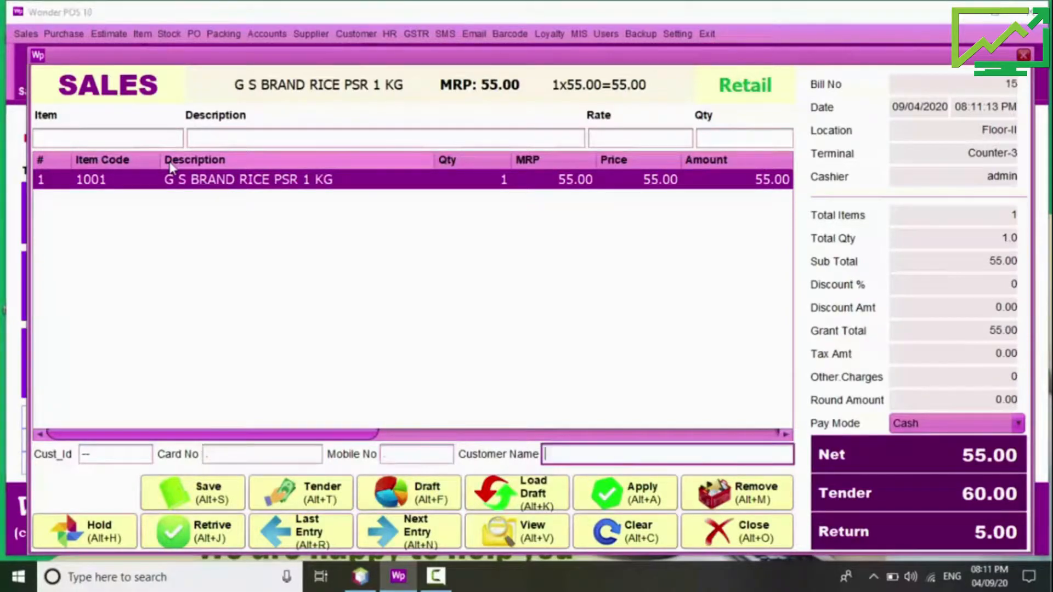
key("Tab")
key("Return")
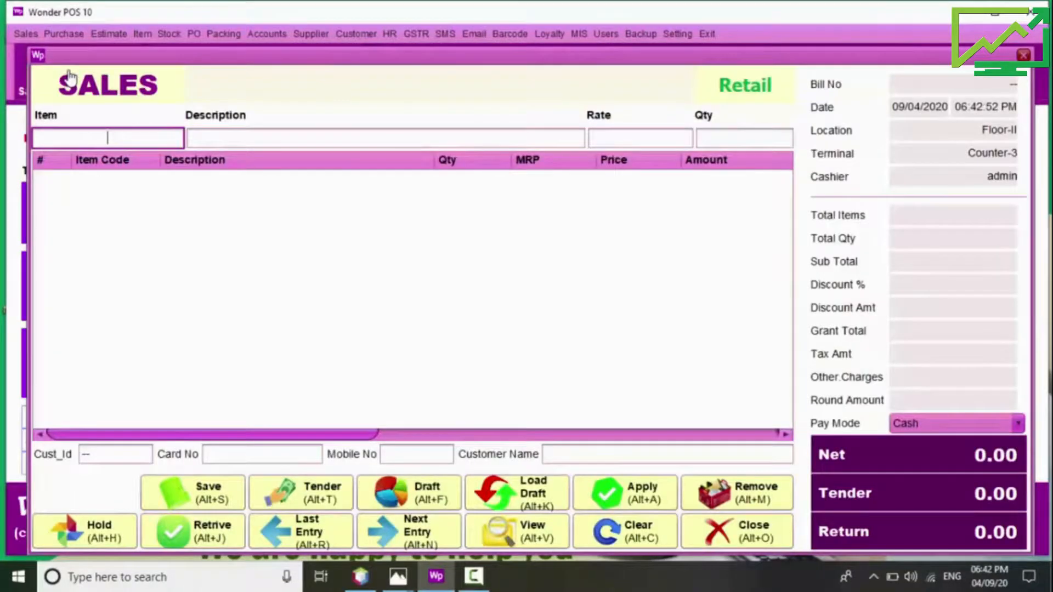
Step: Bill AACHI MIXED PICKLE (1168) and five HAMAM 100G, tender 200, and save without printing
type("1168")
key("Return")
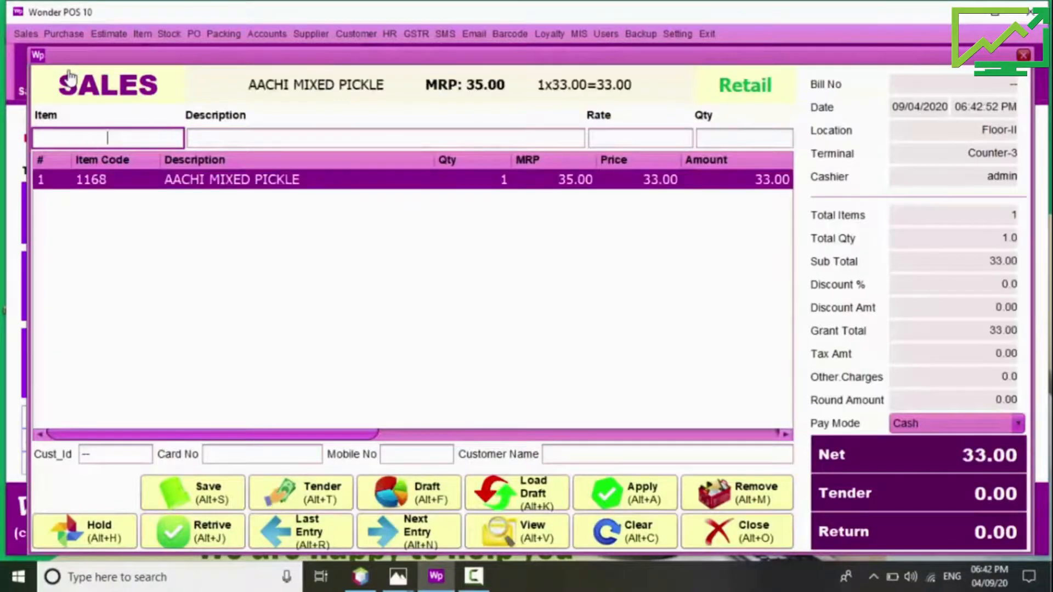
type("hamam")
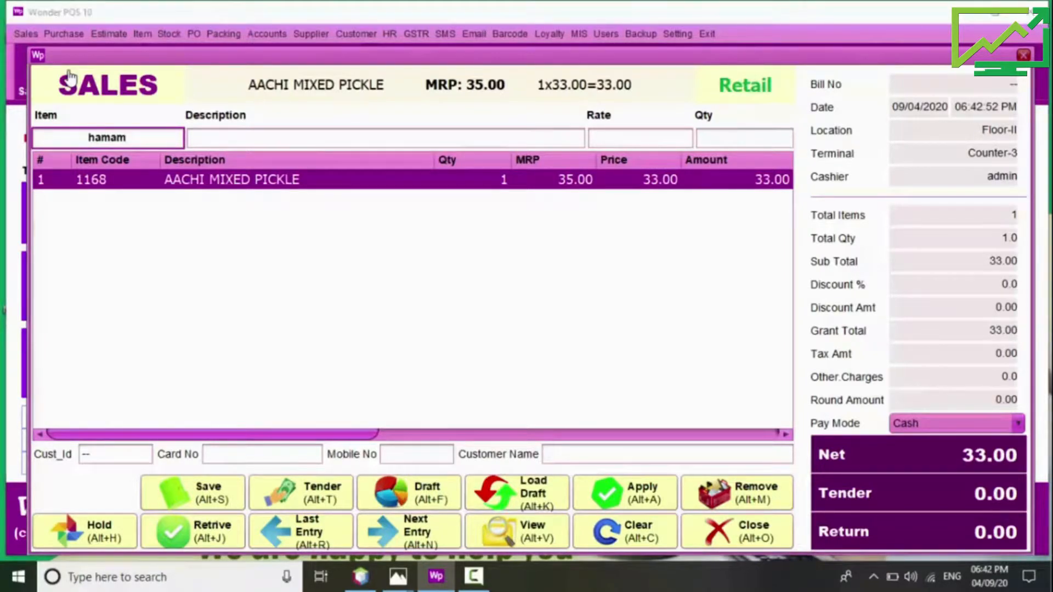
key("Return")
key("Down")
key("Return")
type("5")
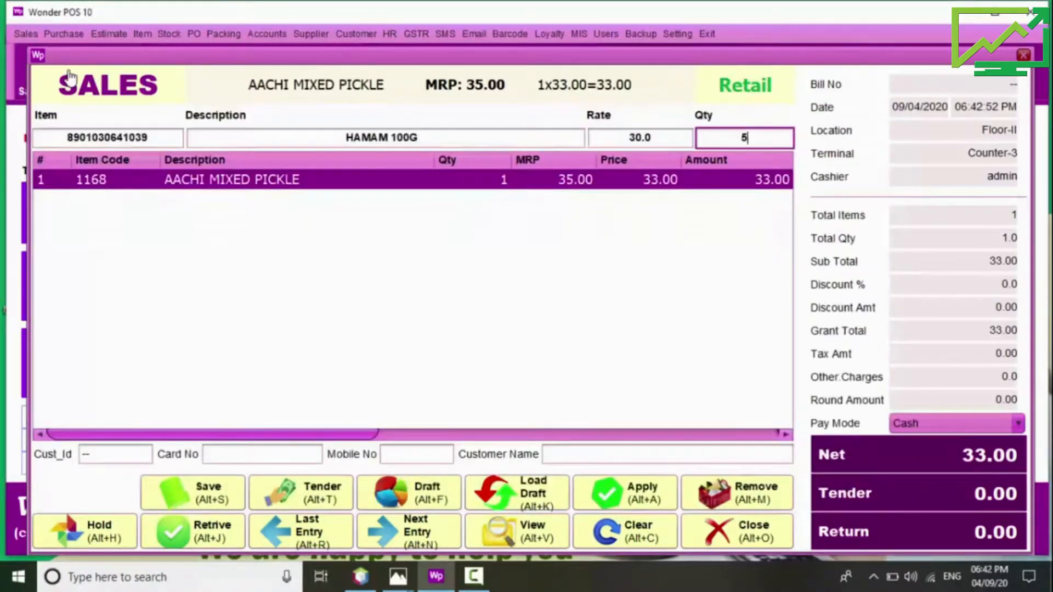
key("Return")
key("Return")
key("Return")
key("Return")
key("Return")
type("200")
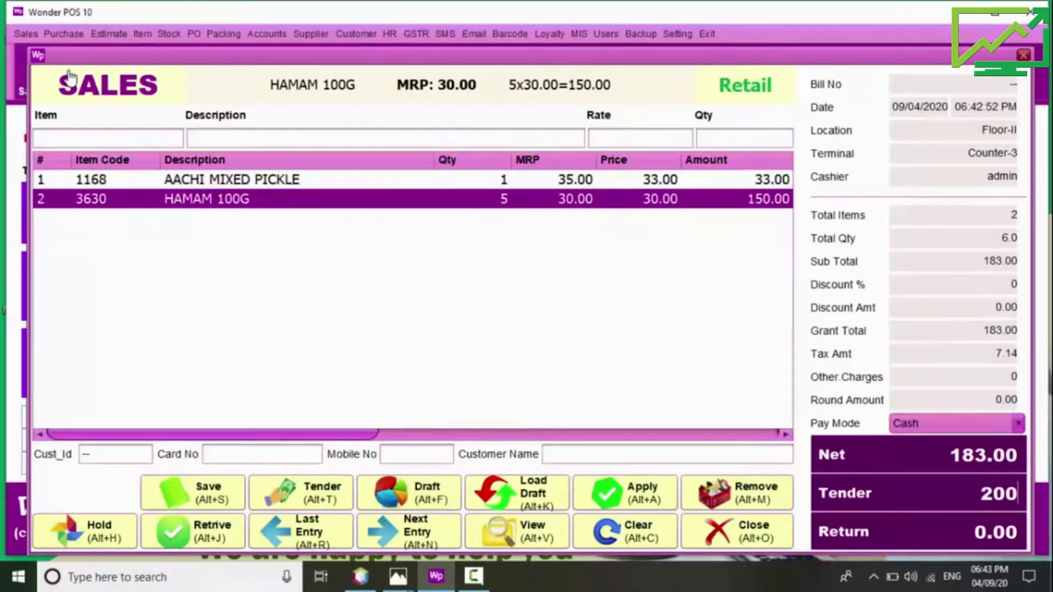
key("Return")
key("Return")
key("Return")
key("Return")
key("Return")
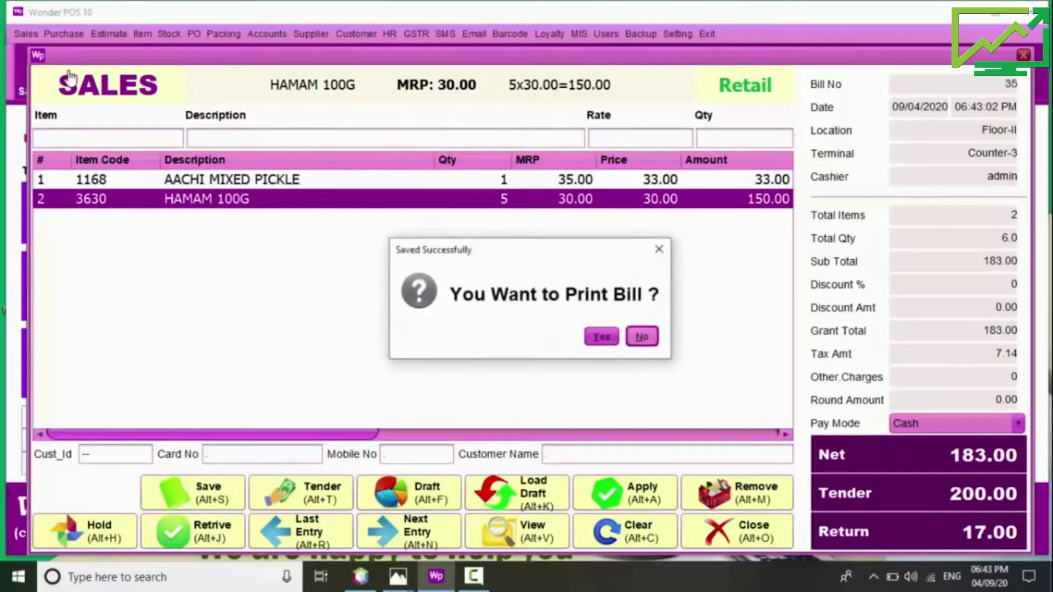
key("Return")
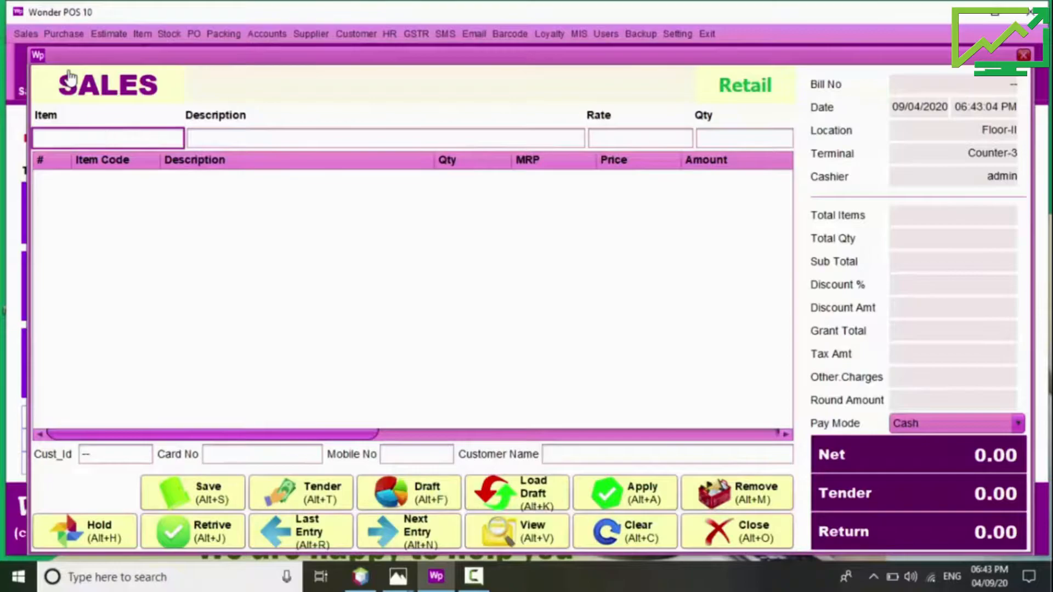
Step: Add 20 HAMAM 100GM and 10 MASALA CHANA 150G to the new bill
type("hama")
key("Return")
key("Down")
key("Return")
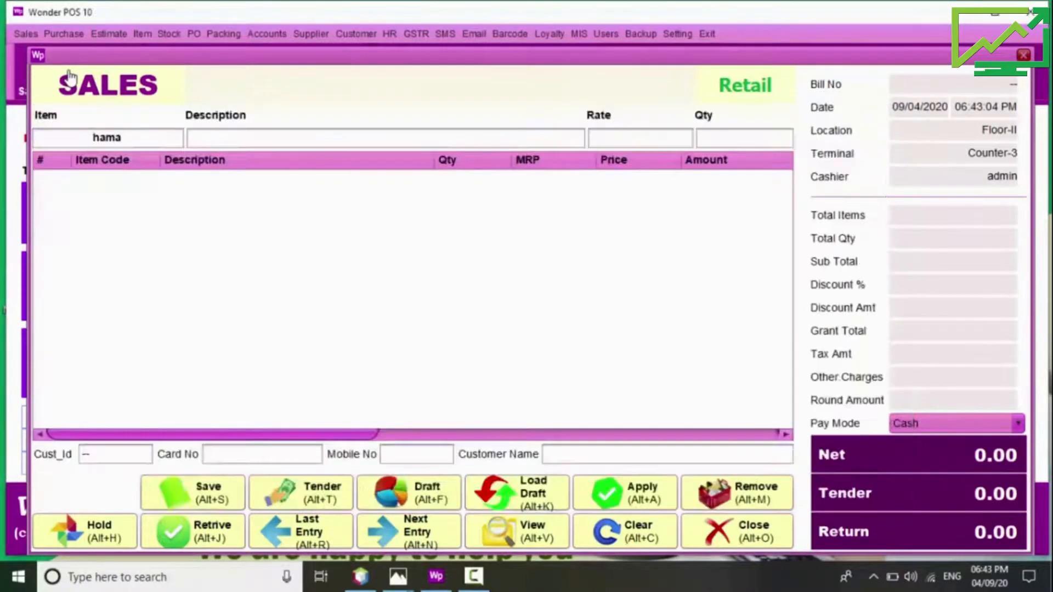
type("20")
key("Return")
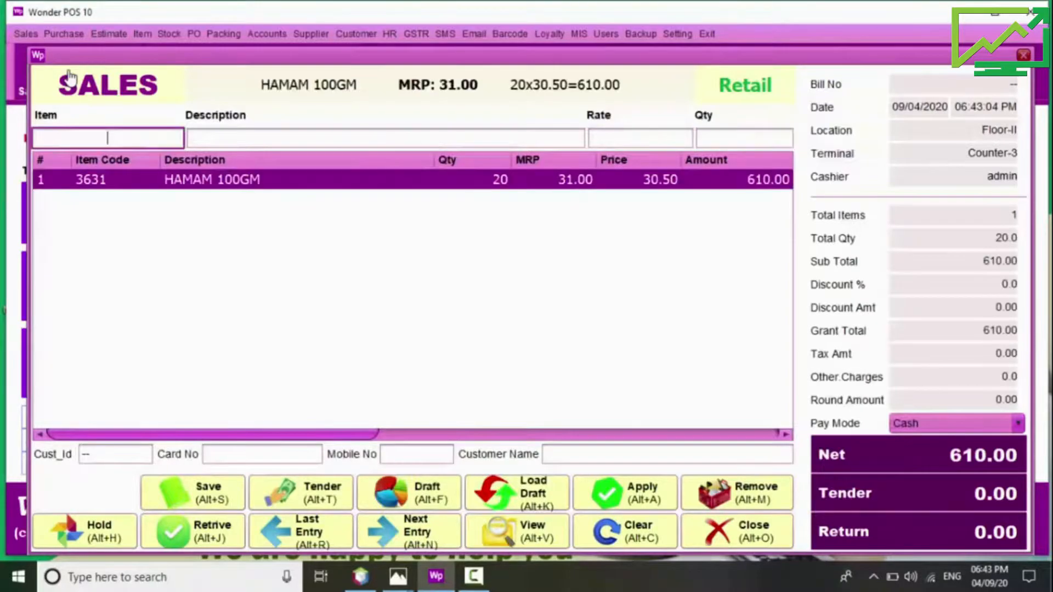
type("masa")
key("Return")
key("Down")
key("Down")
key("Up")
key("Up")
key("Return")
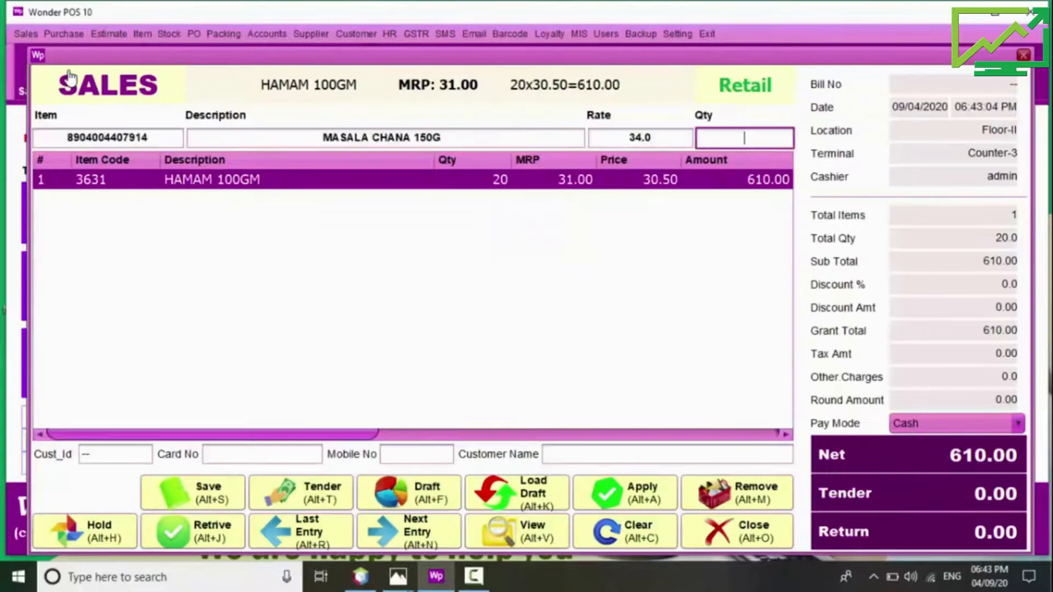
type("10")
key("Return")
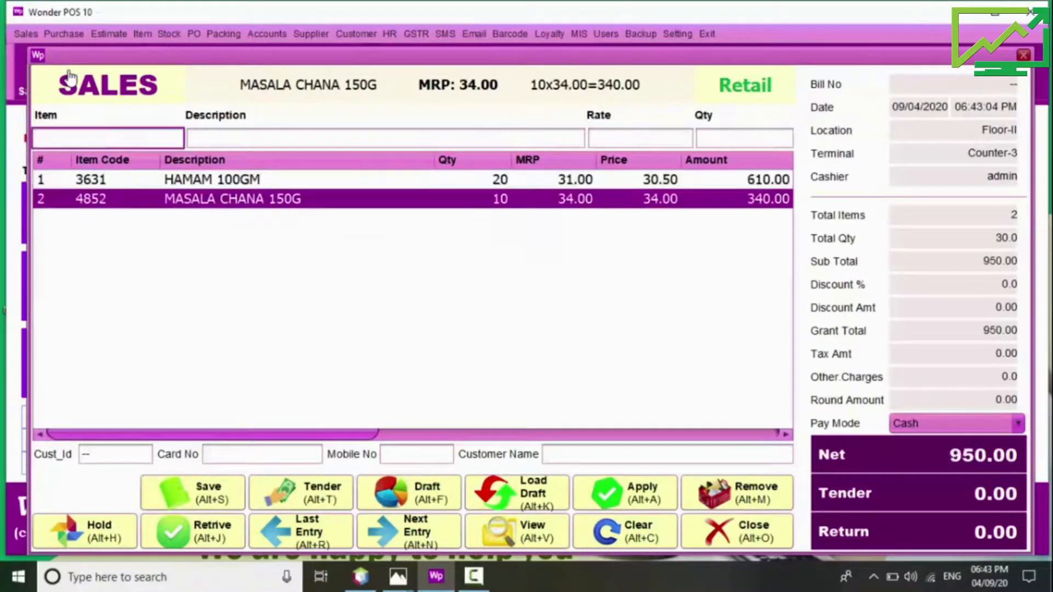
Step: Add 10 BOURN VITA 1-2KG, bringing the total to 2900.00, and choose Multi Pay
type("bourn")
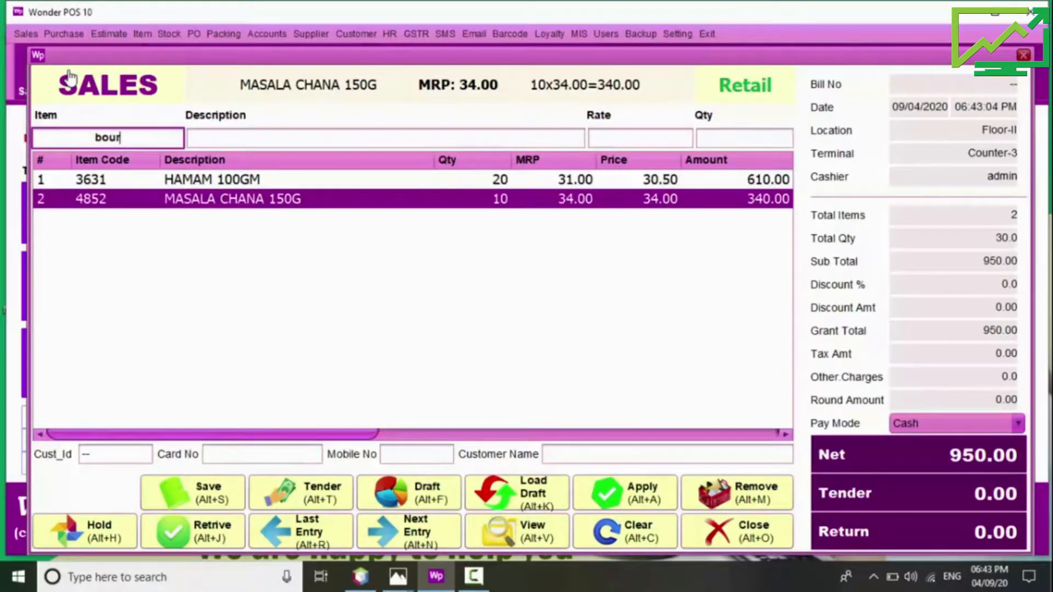
key("Down")
key("Down")
key("Down")
key("Down")
key("Return")
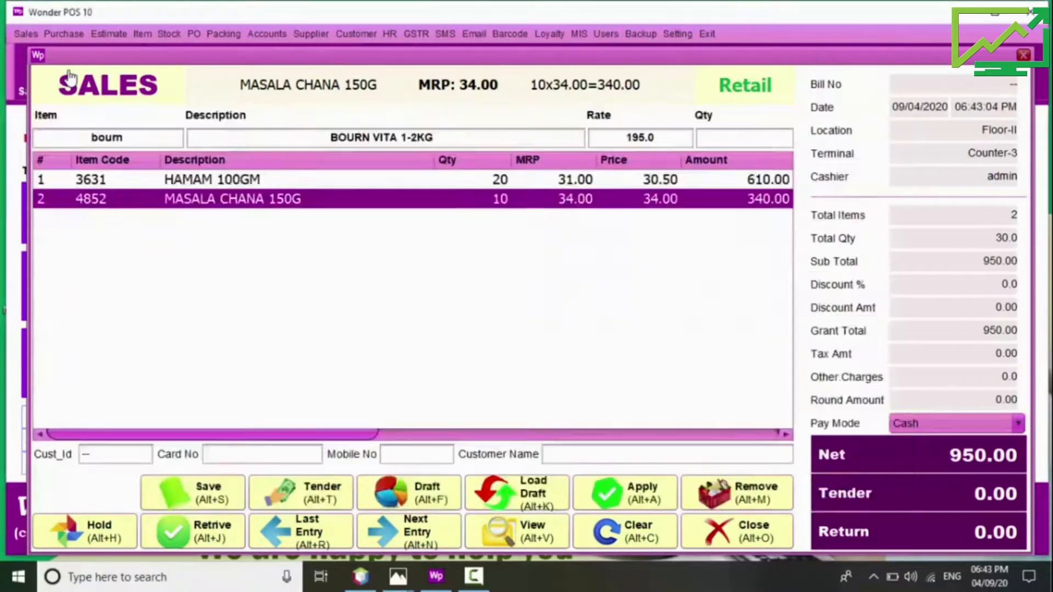
type("10")
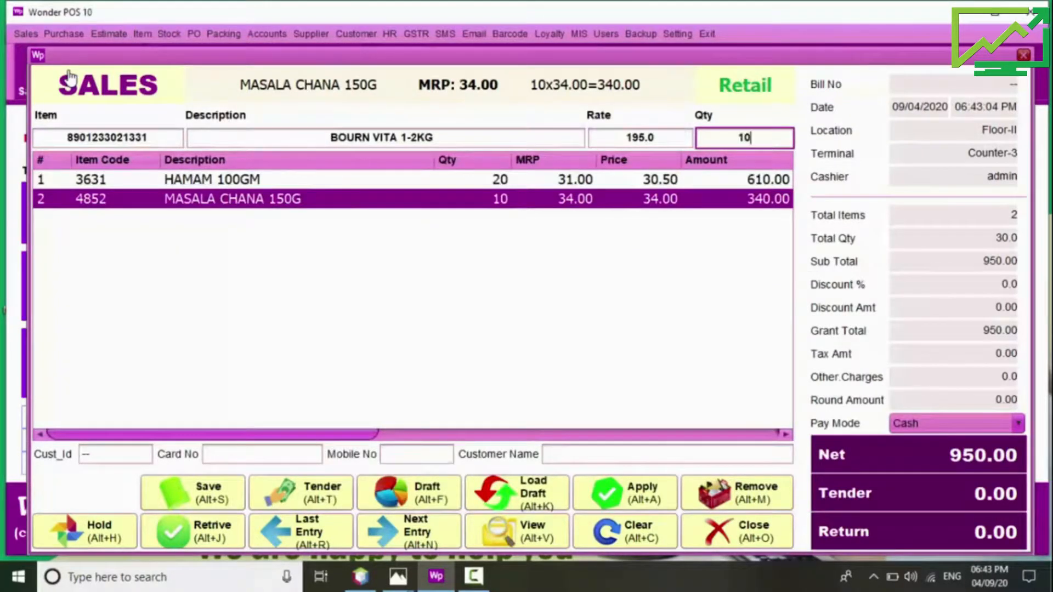
key("Return")
key("Return")
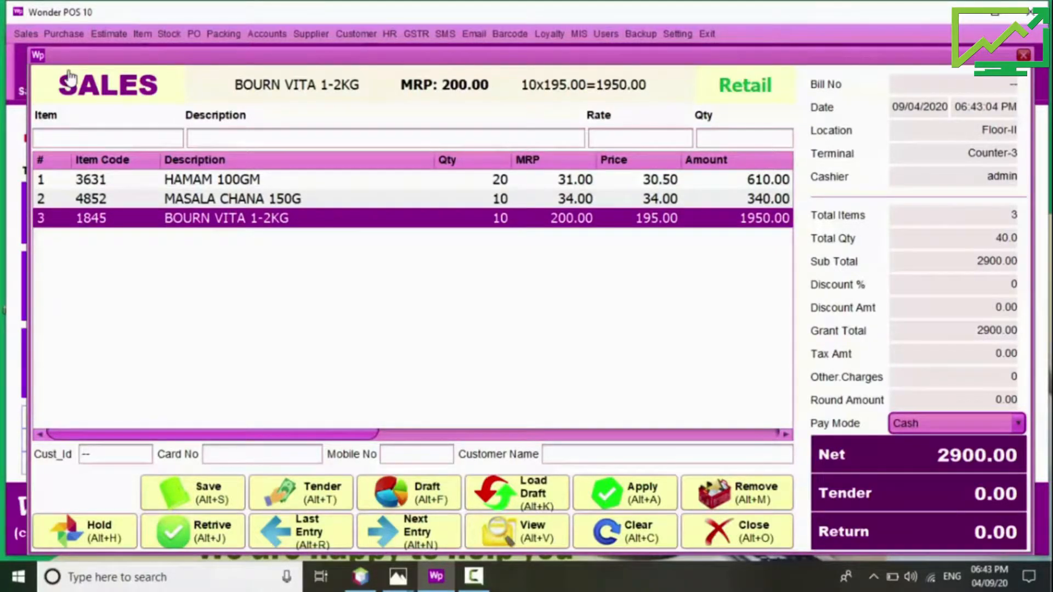
key("Down")
Step: Split the 2900.00 payment into 900.00 cash and 2000.00 card
key("Return")
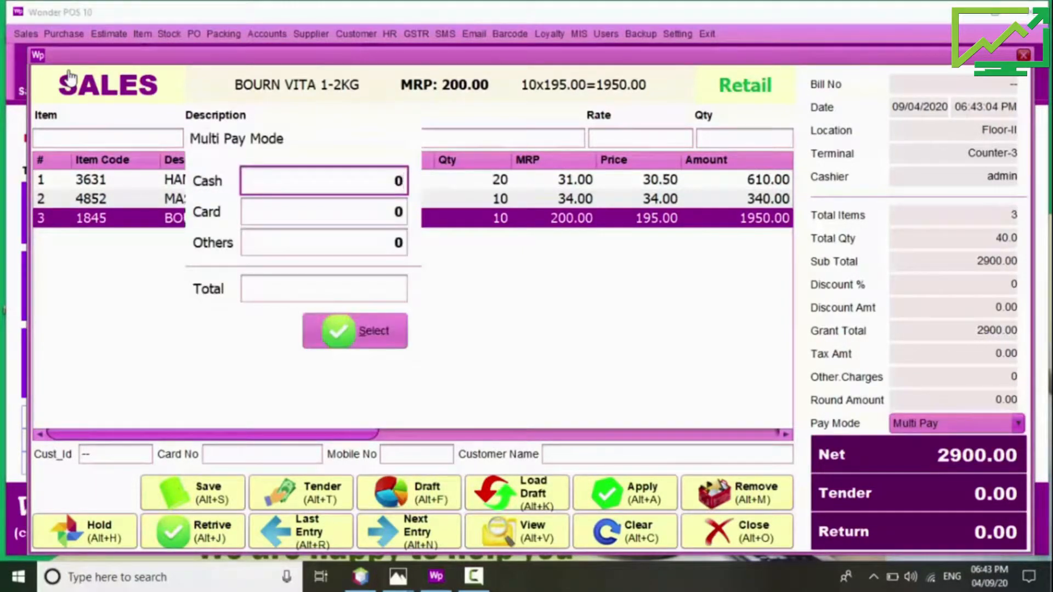
key("BackSpace")
type("900")
key("Return")
type("200.0")
key("Return")
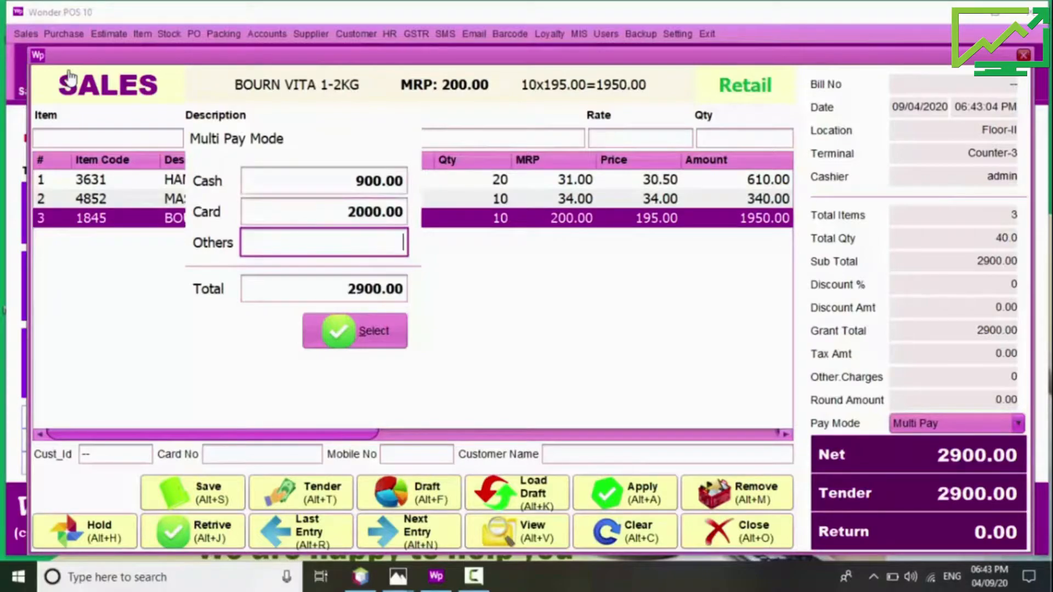
key("Return")
key("Return")
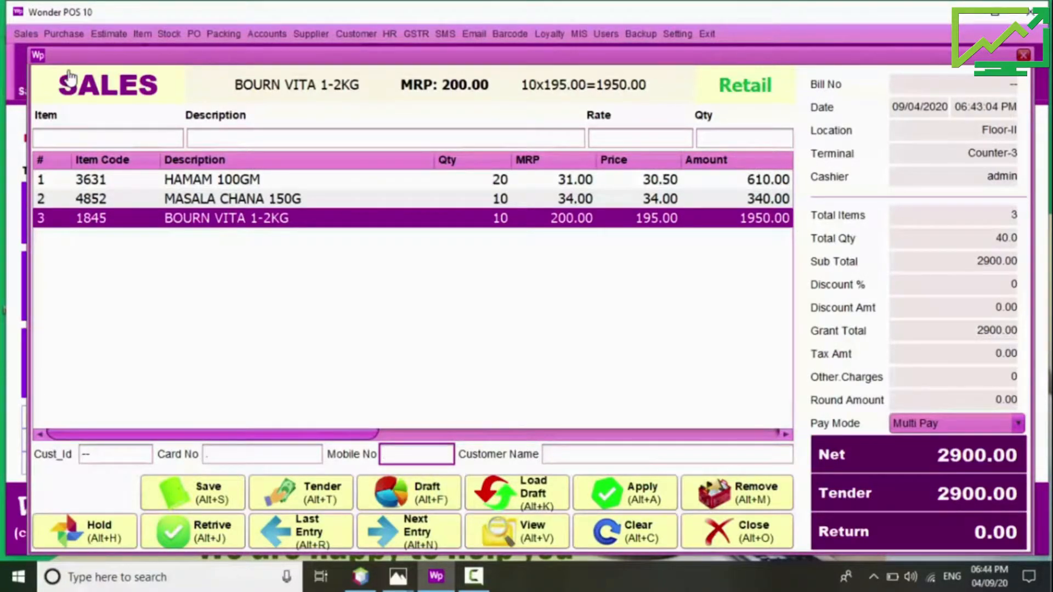
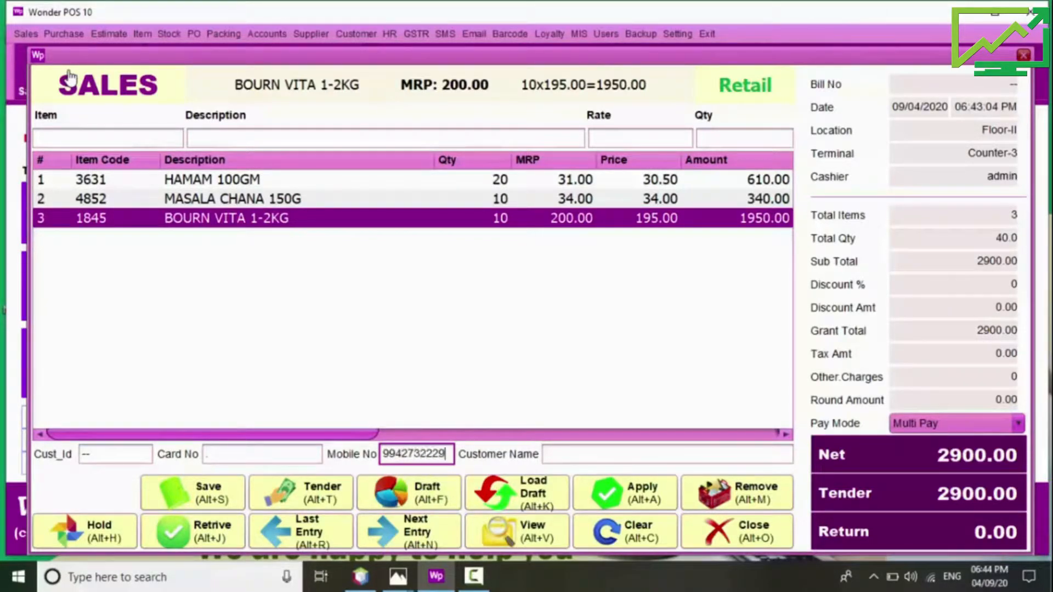
Step: Link the customer by mobile number and save bill 36 without printing
key("Return")
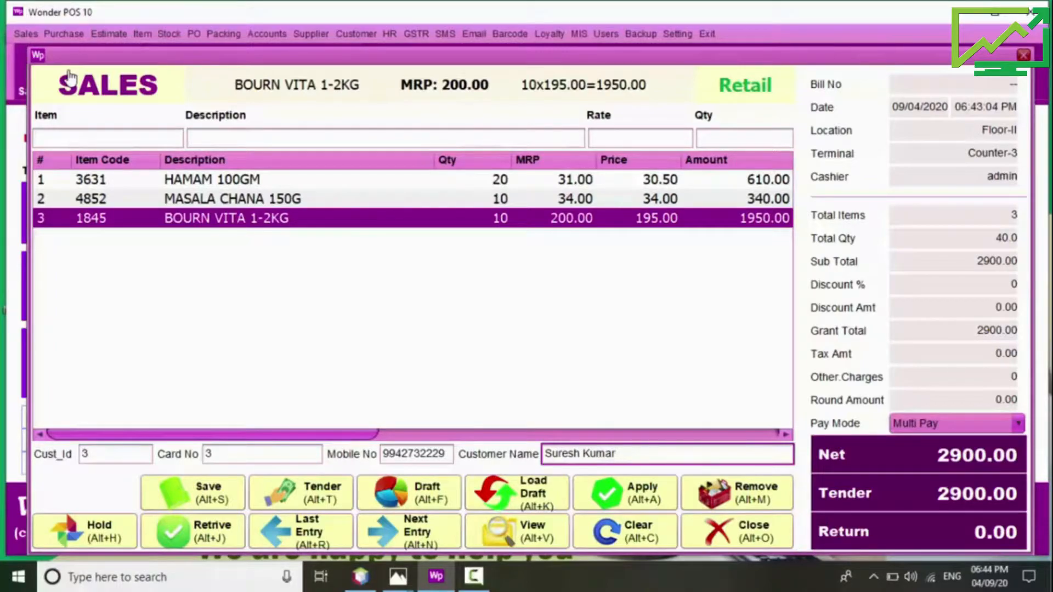
key("alt+s")
key("Return")
key("Right")
key("Return")
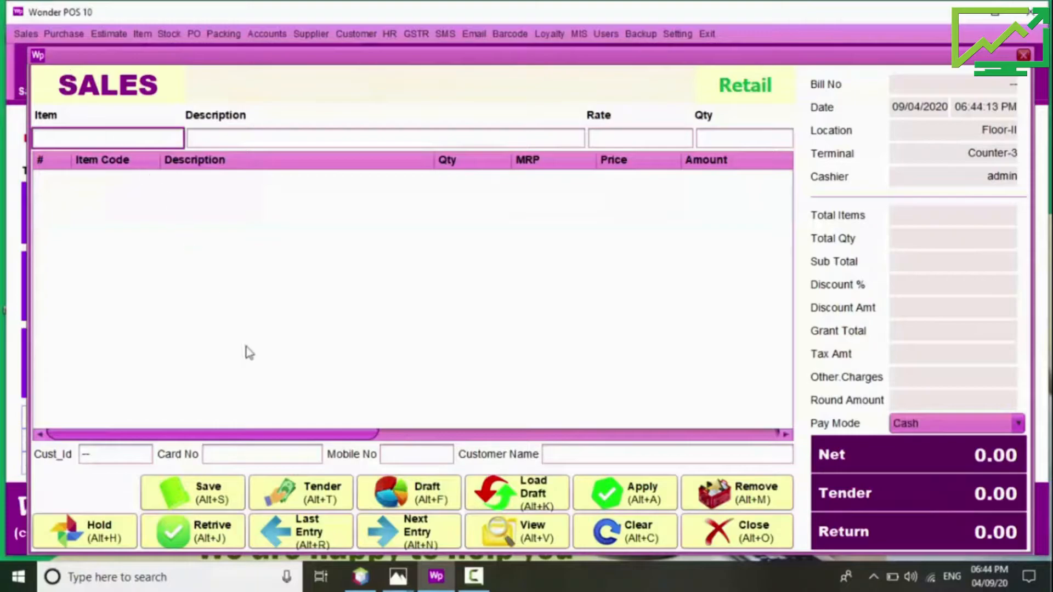
left_click(398, 576)
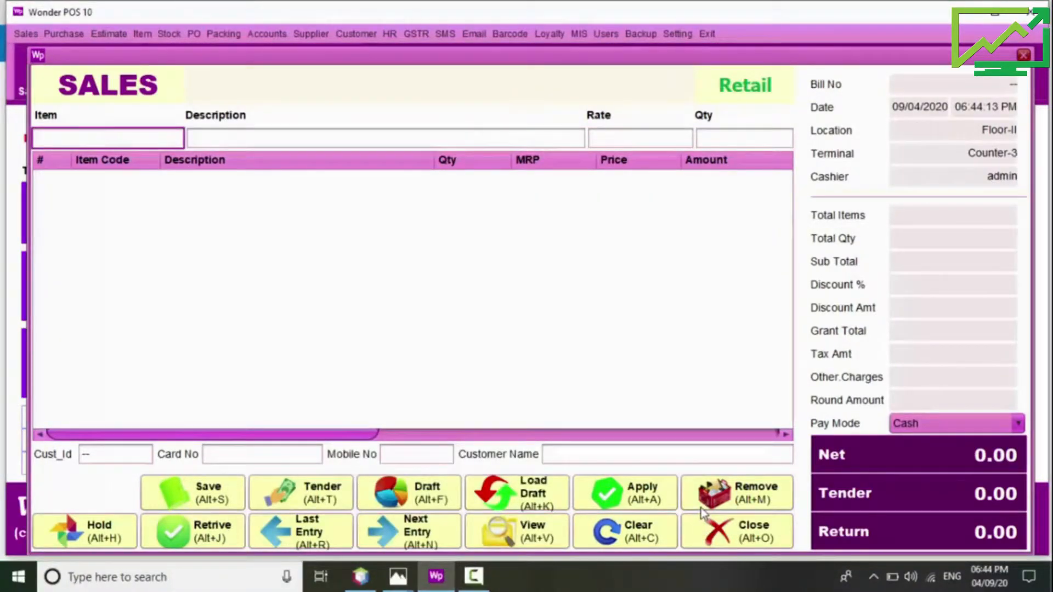
left_click(779, 101)
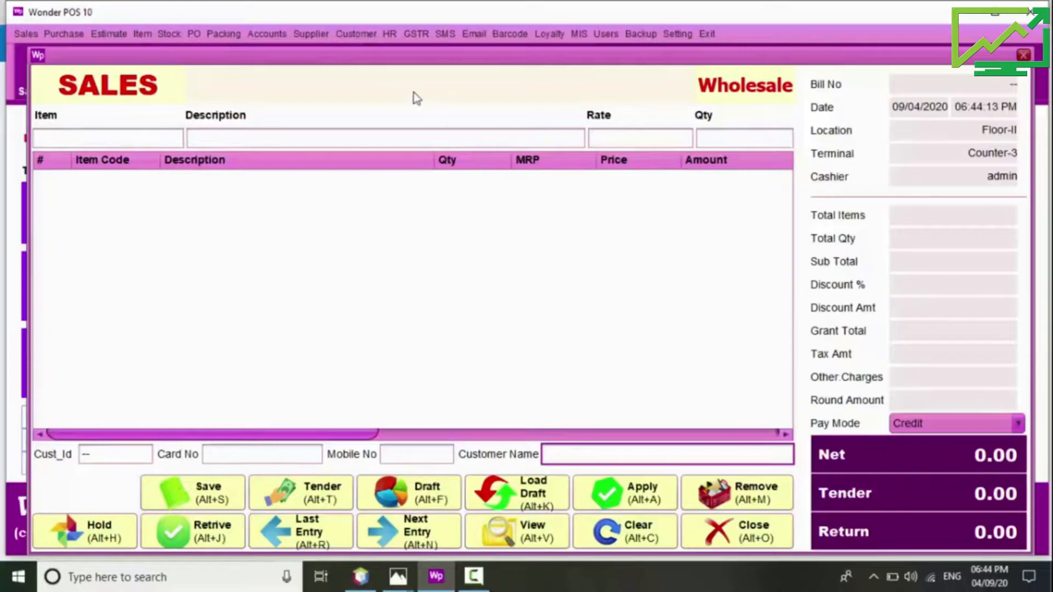
left_click(364, 34)
left_click(384, 71)
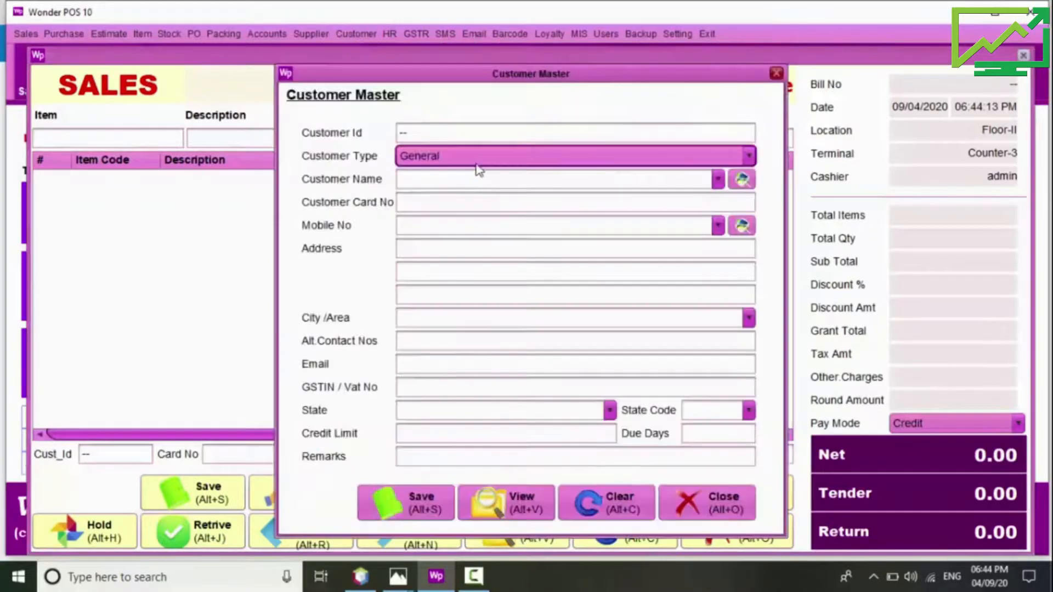
left_click(470, 176)
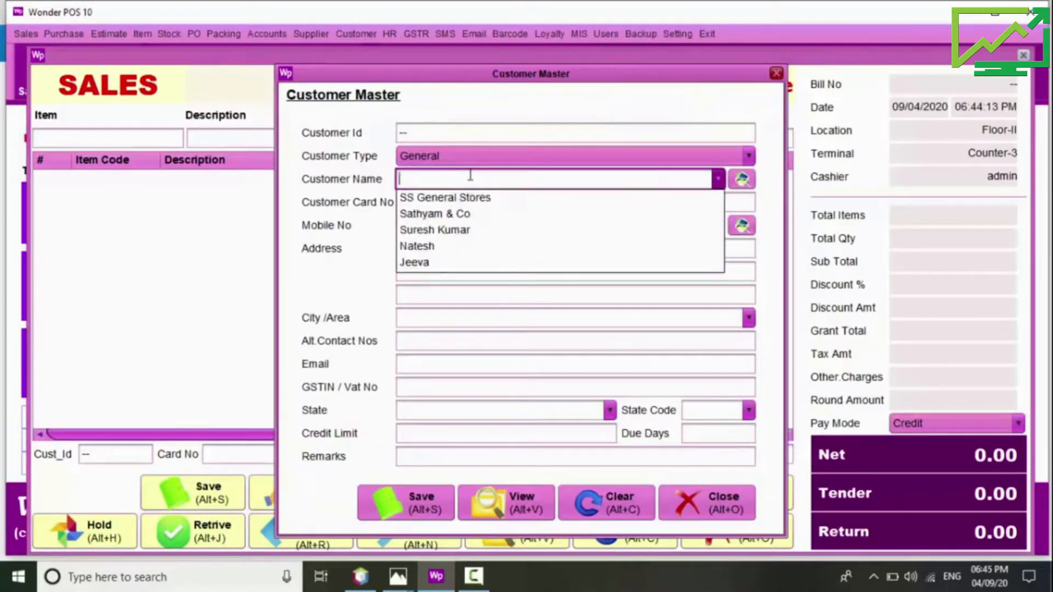
type("SS General Stores")
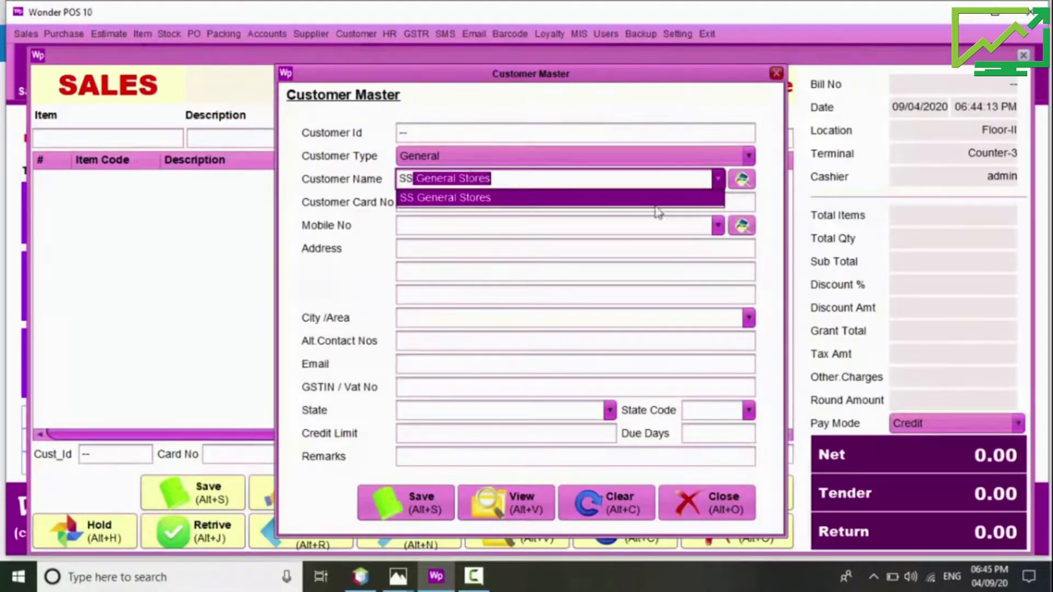
left_click(753, 178)
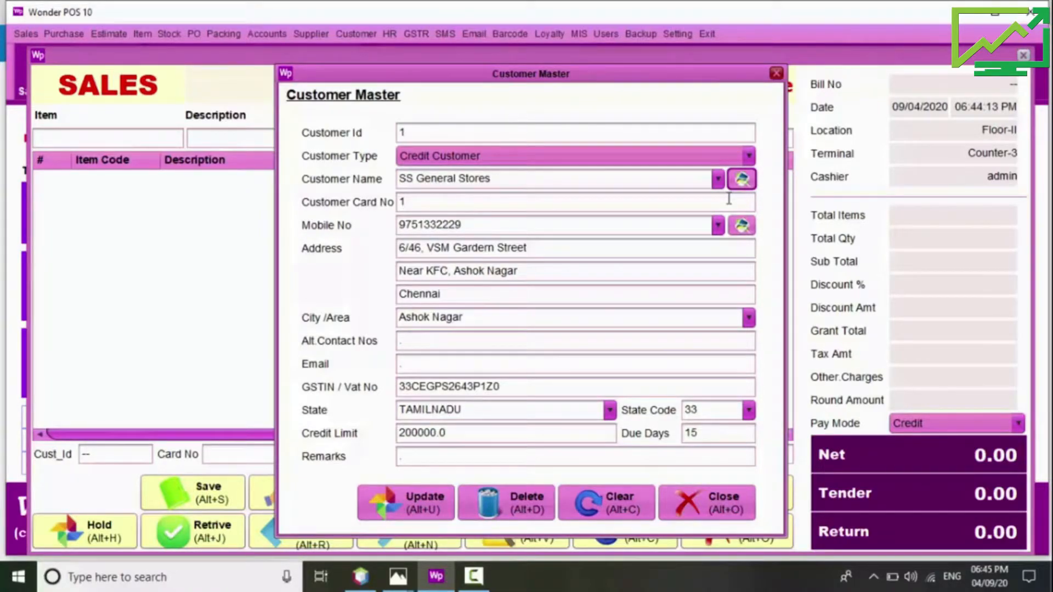
left_click(723, 498)
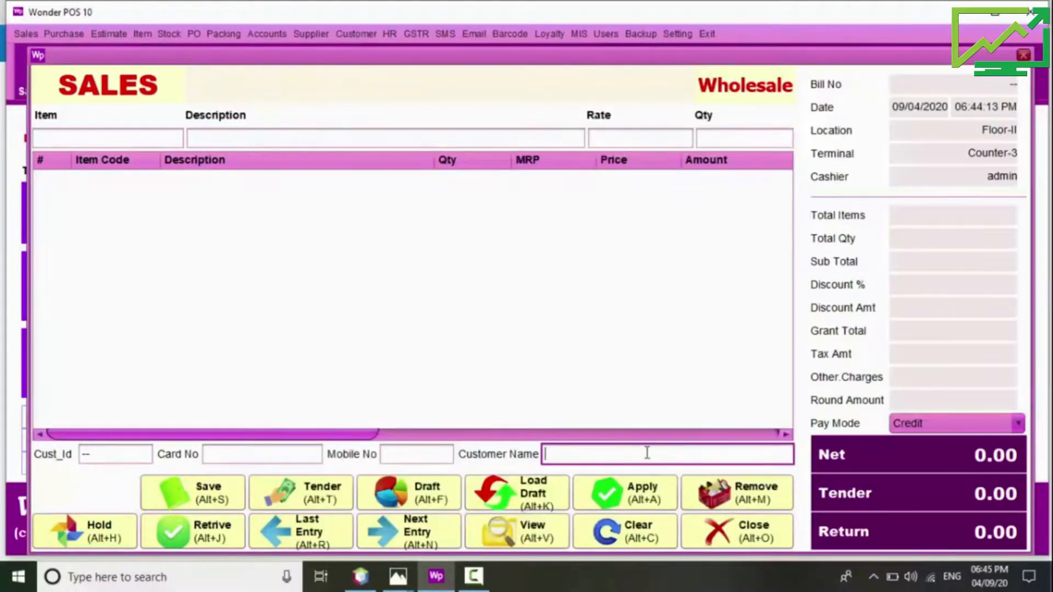
Step: Set customer SS General Stores and add 50 of 100G POTATO CHIPS
type("ss")
key("Return")
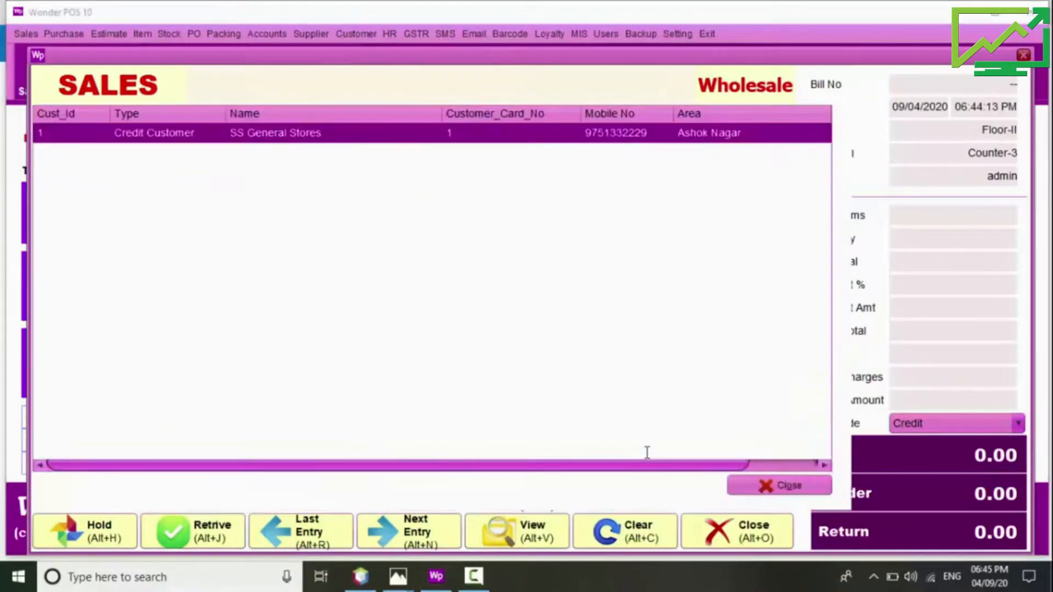
key("Return")
key("Return")
key("Down")
key("Down")
key("Down")
key("Down")
key("Down")
key("Return")
key("Return")
type("50")
key("Return")
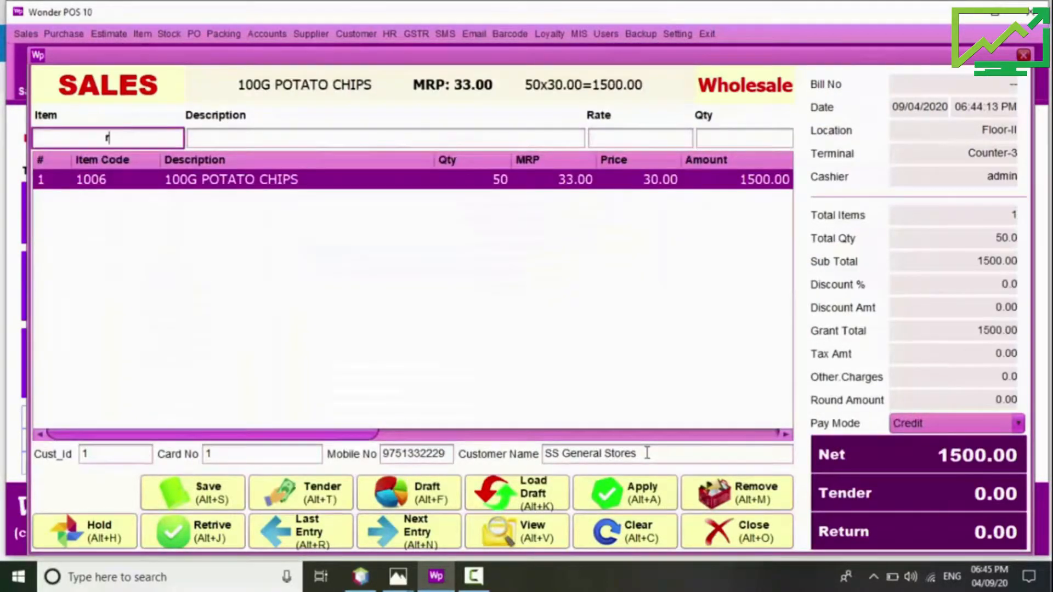
key("Return")
Step: Add 10 RAGI SEMIA and save credit bill 37 for 1800.00 without printing
key("Down")
key("Down")
key("Down")
key("Down")
key("Down")
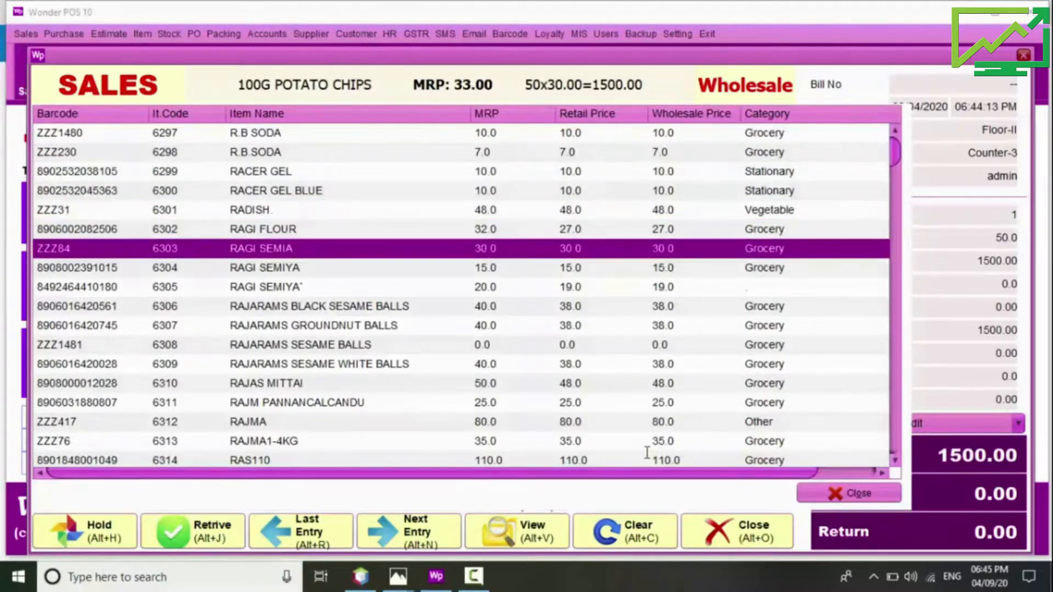
key("Return")
key("Return")
type("10")
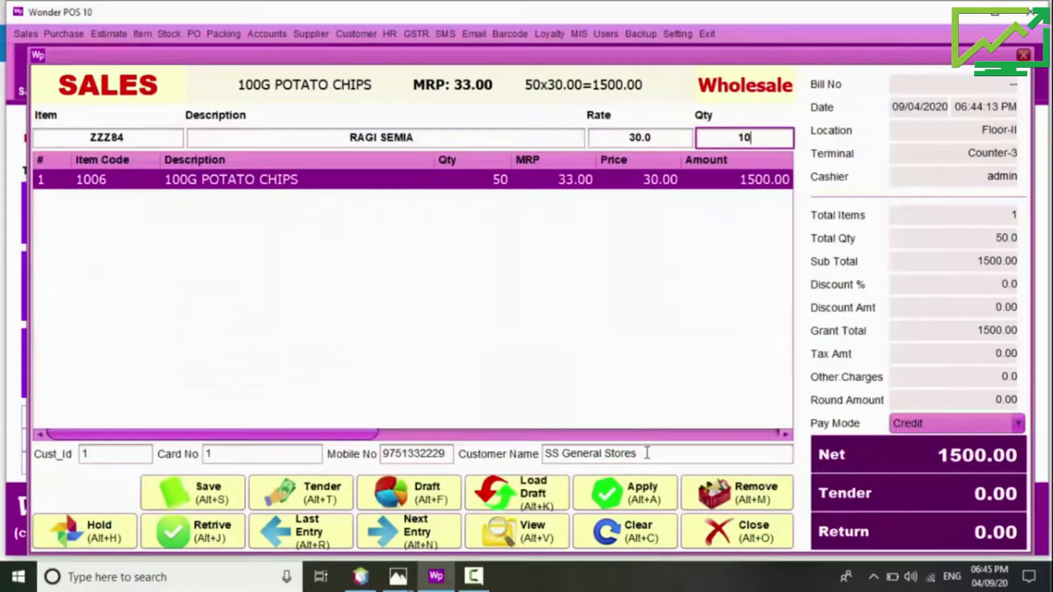
key("Return")
key("Return")
key("Return")
key("Return")
key("Return")
key("Return")
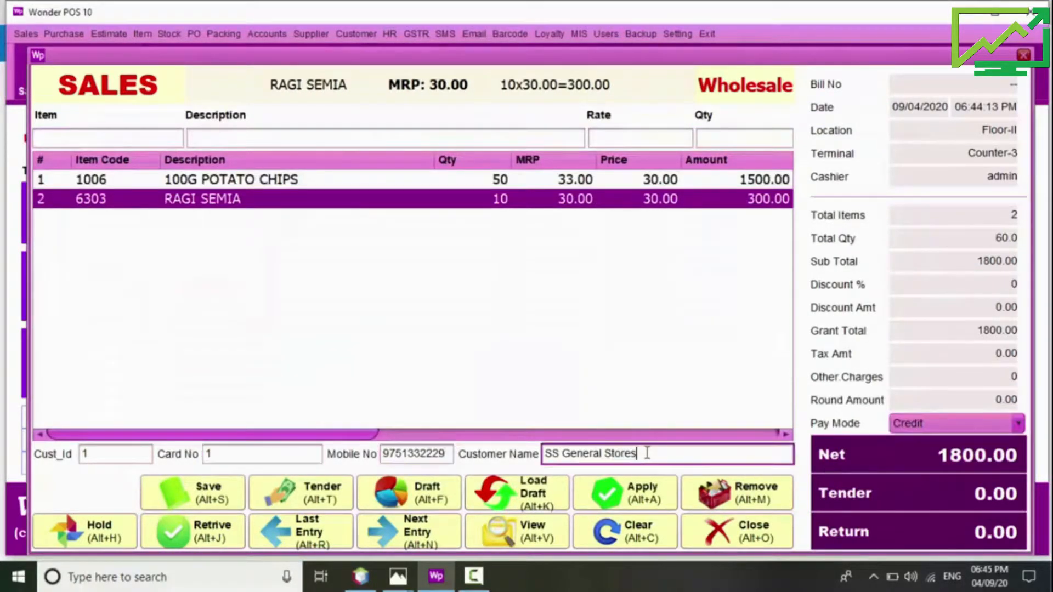
key("Return")
key("Right")
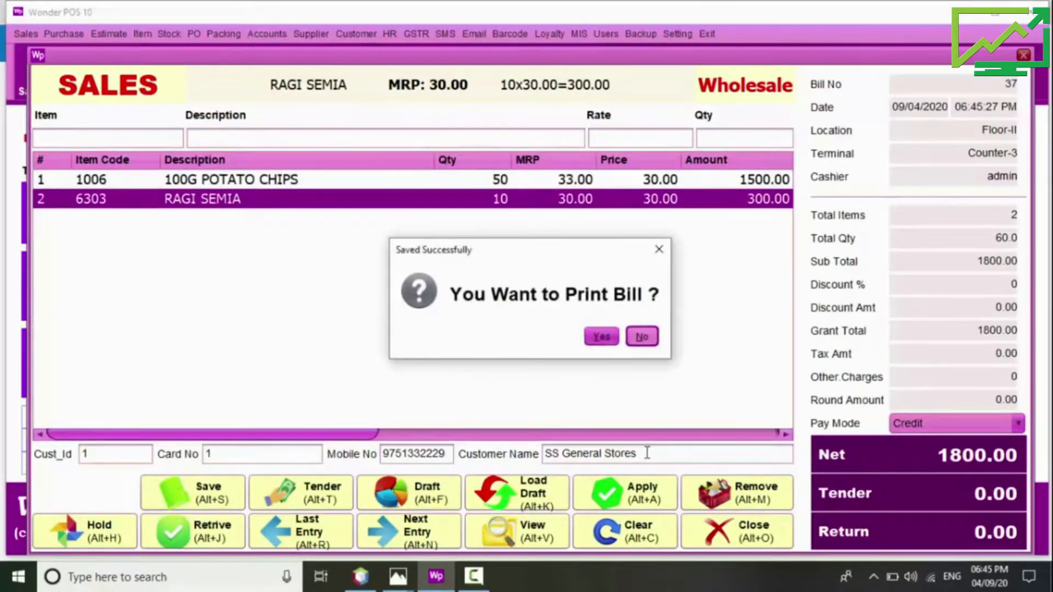
key("Return")
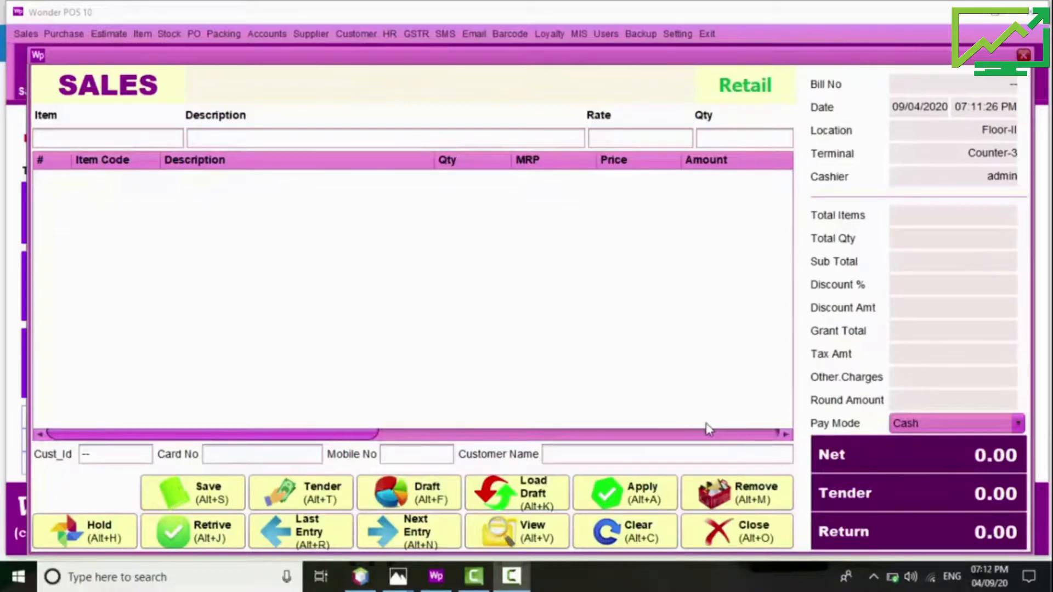
Step: Add 2 SUGAR FREE 4G to a new retail bill
left_click(84, 135)
type("sugar")
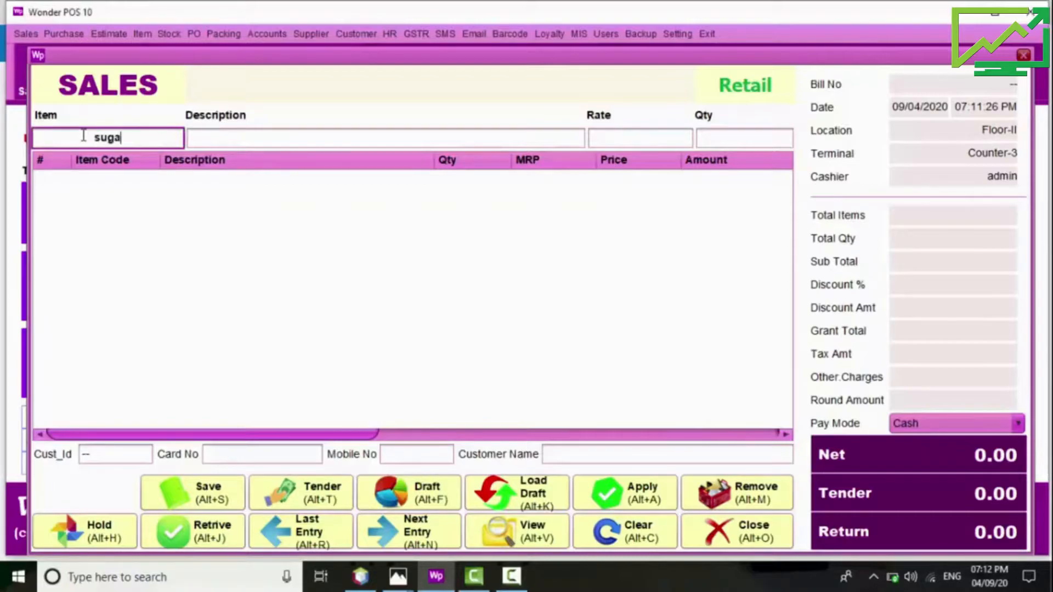
key("Return")
key("Down")
key("Down")
key("Return")
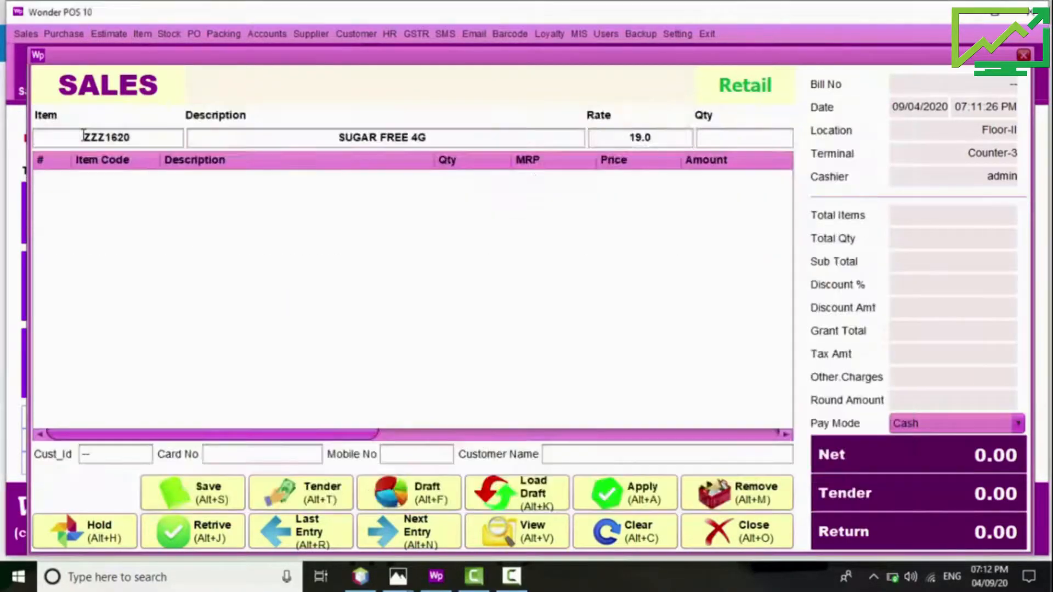
key("Return")
type("2")
key("Return")
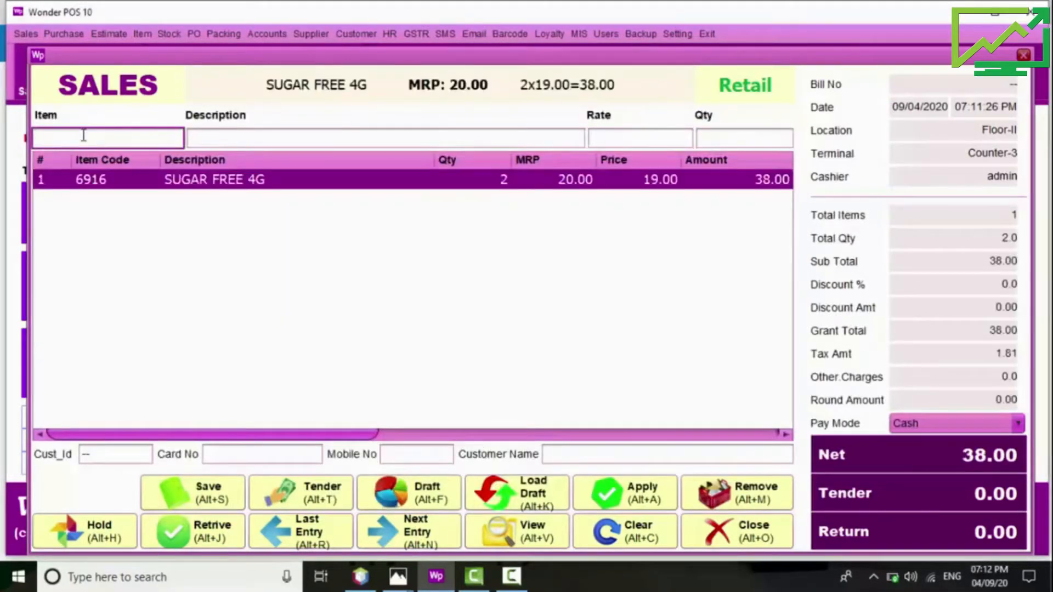
Step: Add 5 GARLIC PICKLE 200G and put the 228.00 bill on hold
type("garlic")
key("Return")
key("Down")
key("Down")
key("Down")
key("Down")
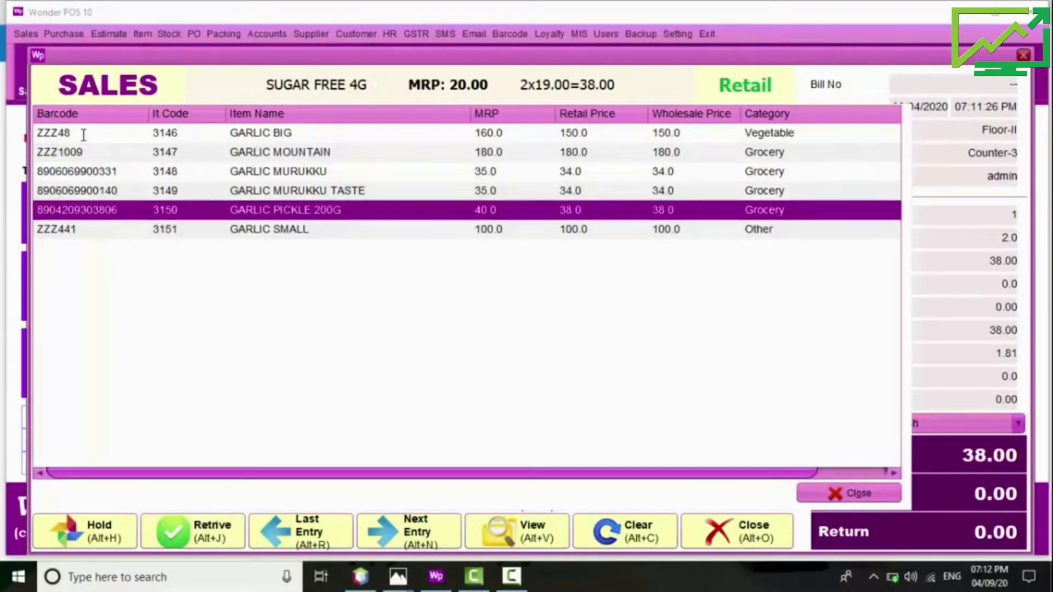
key("Return")
key("Return")
type("5")
key("Return")
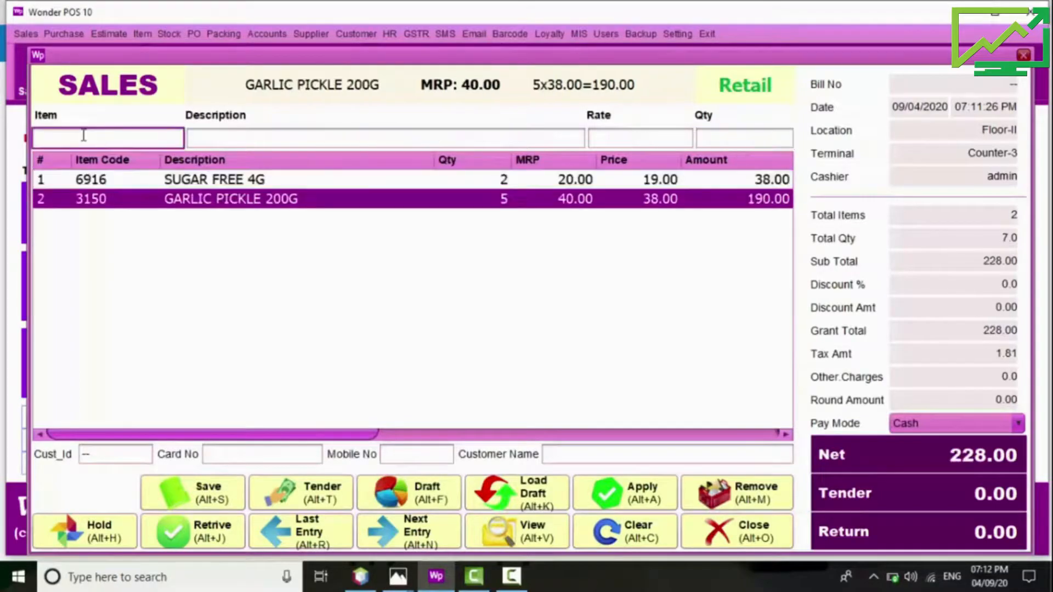
key("alt+h")
key("Return")
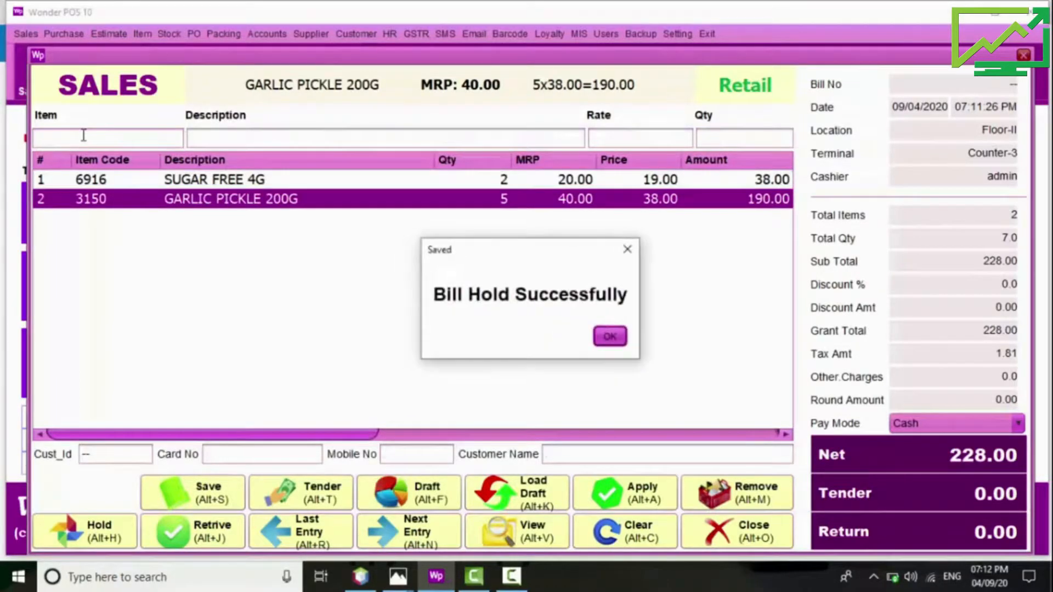
key("Return")
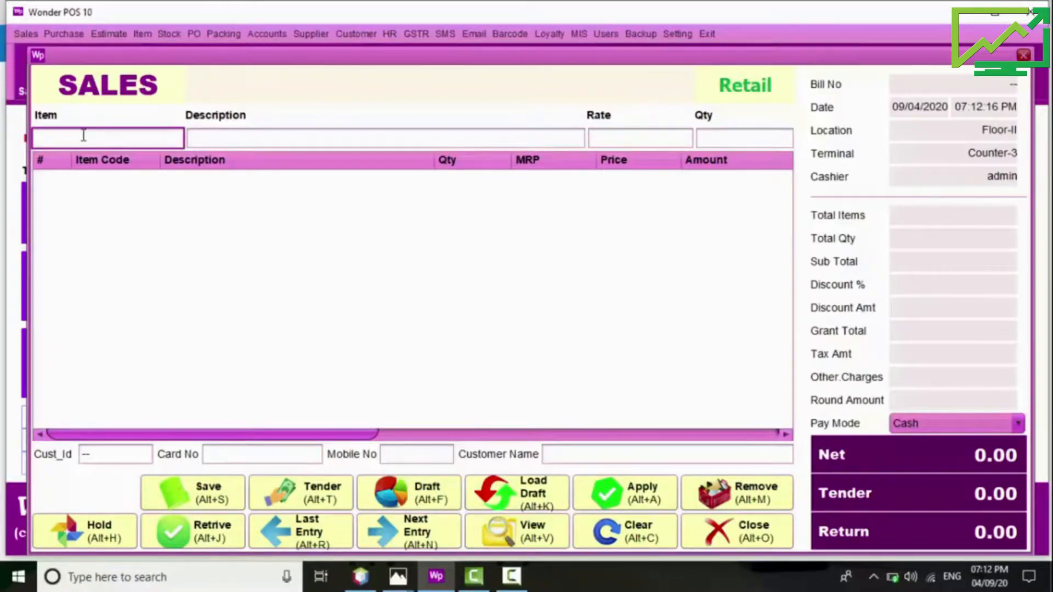
Step: Bill 5 HAMAM 100GM with 200 tendered and save it without printing
type("hamam")
key("Return")
key("Down")
key("Return")
key("Return")
type("5")
key("Return")
key("Return")
key("Return")
type("200")
key("Return")
key("Return")
key("Return")
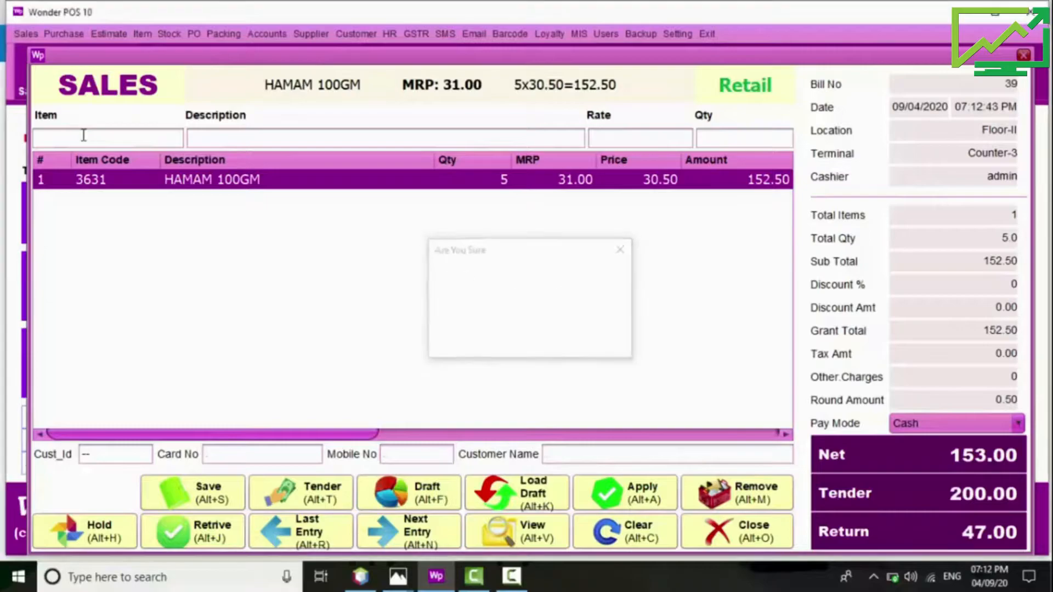
key("Tab")
key("Return")
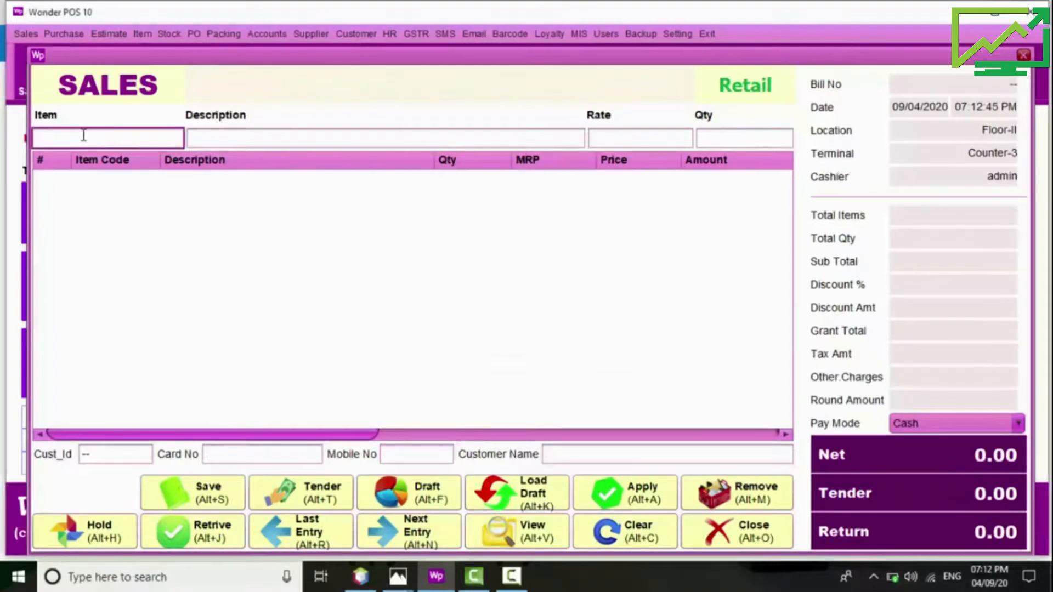
Step: Recall the held 228.0 bill and add 3 ROSES to it
key("alt+j")
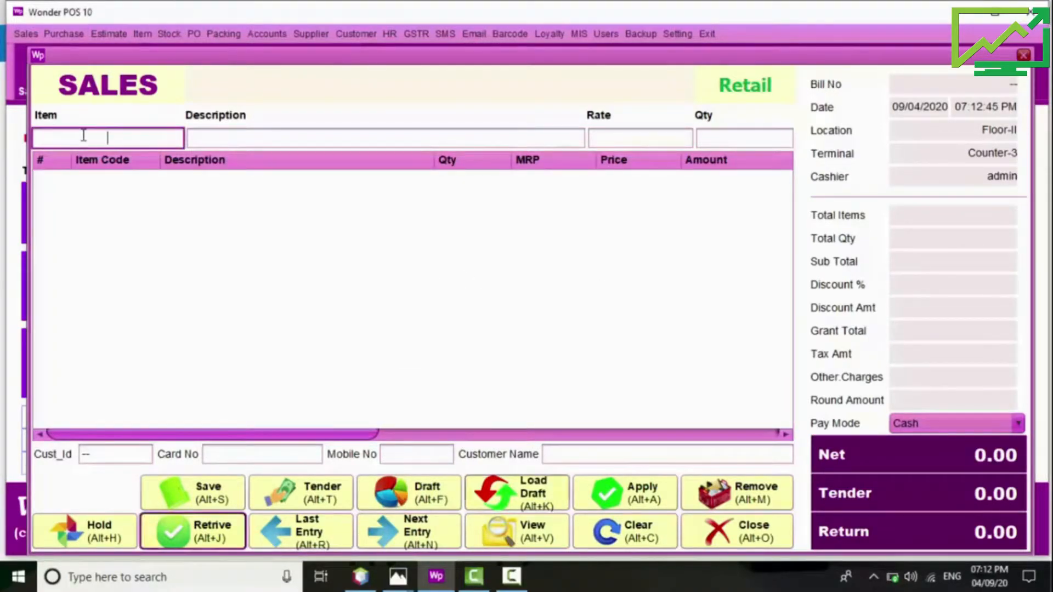
key("Down")
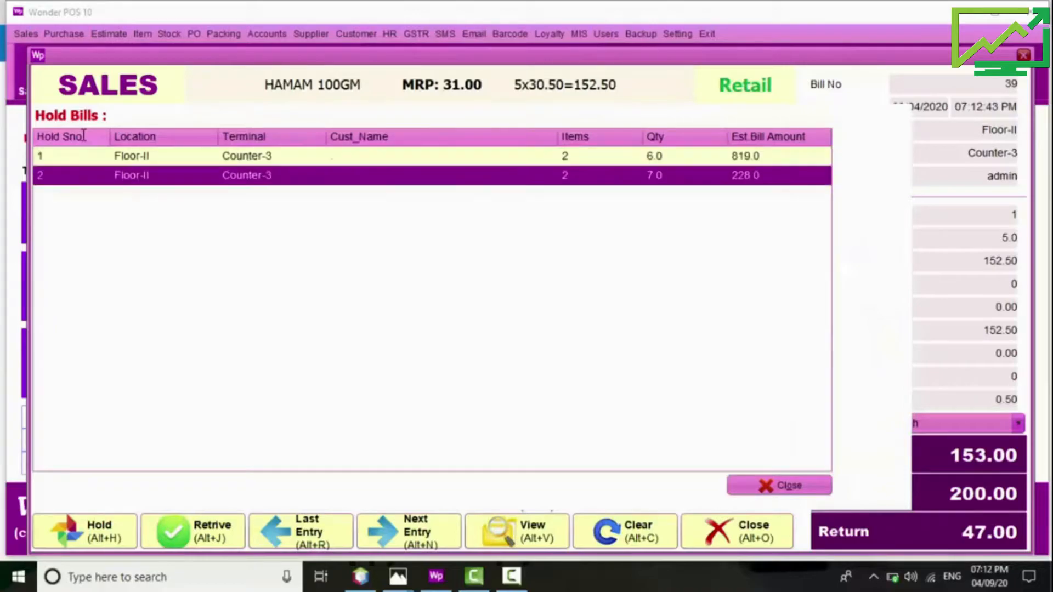
key("Return")
key("Down")
key("Down")
key("Down")
key("Down")
key("Down")
key("Down")
key("Down")
key("Down")
key("Down")
key("Down")
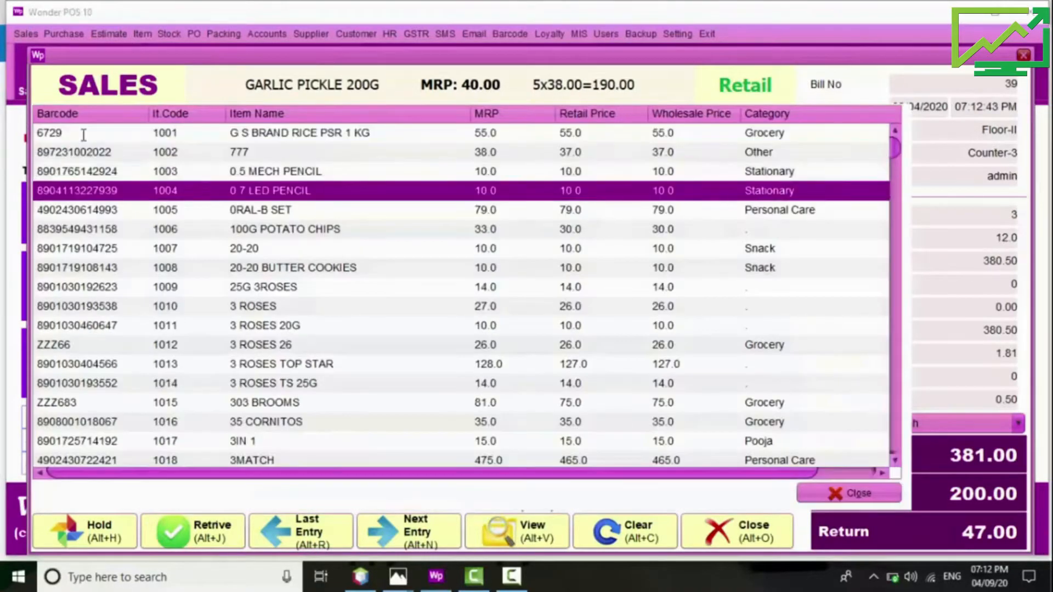
key("Return")
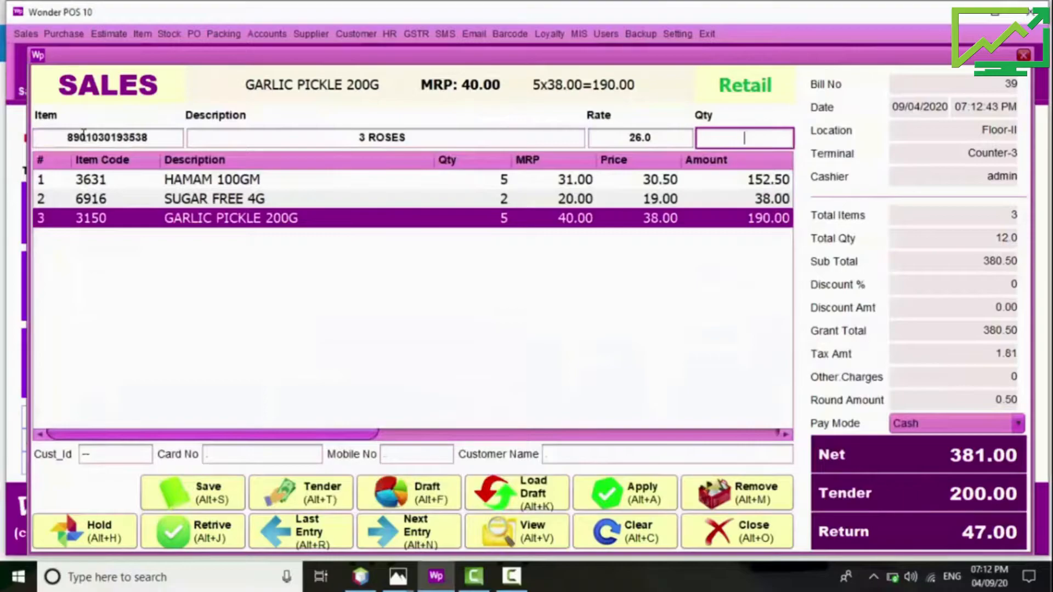
key("Return")
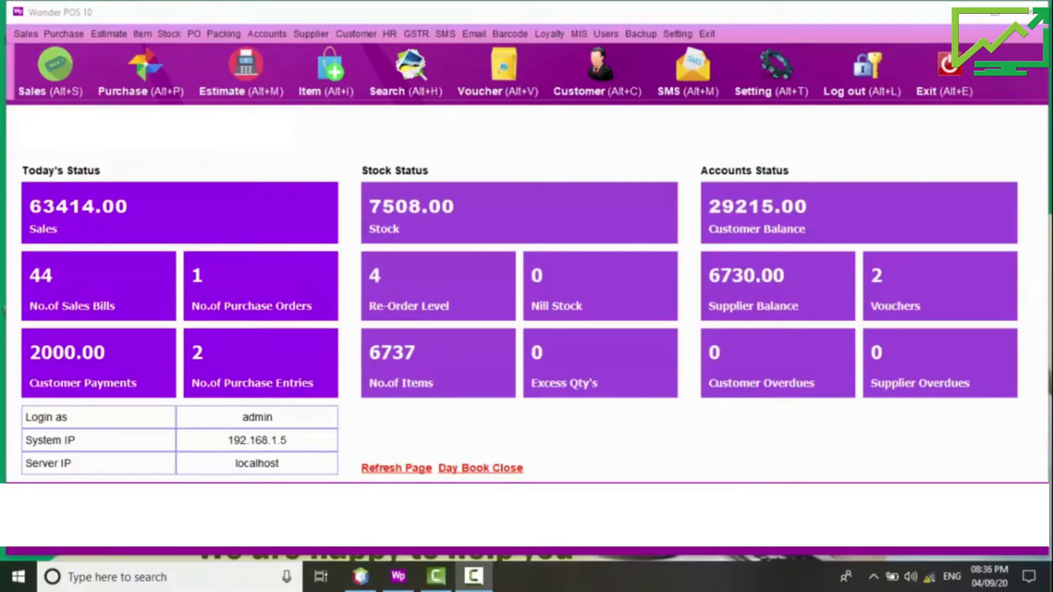
Step: Name the new Item Master item BADAM MIX 500 g, replacing the trial name DEMO
left_click(109, 34)
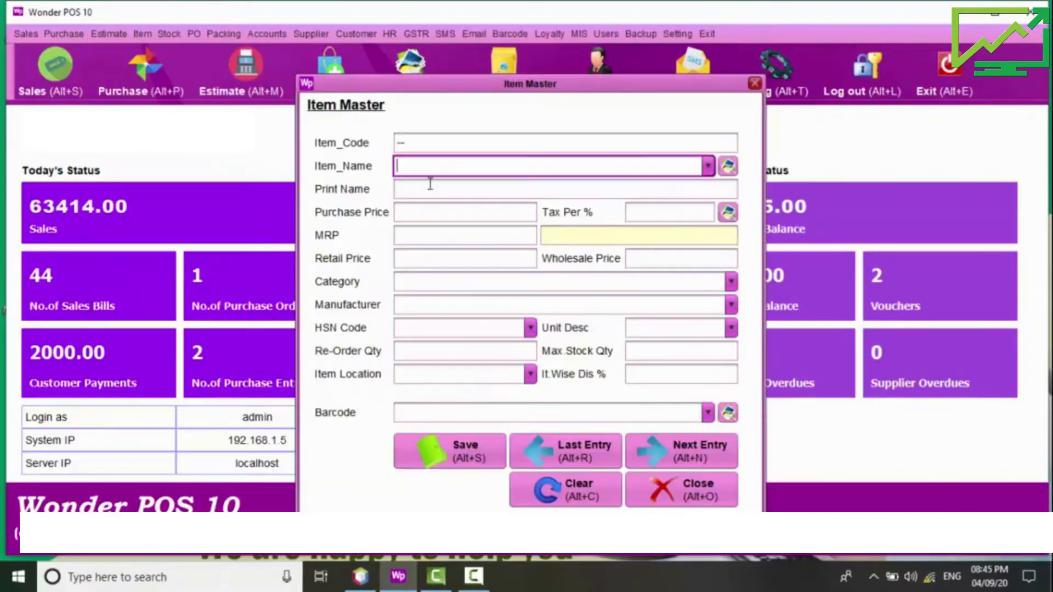
type("DE")
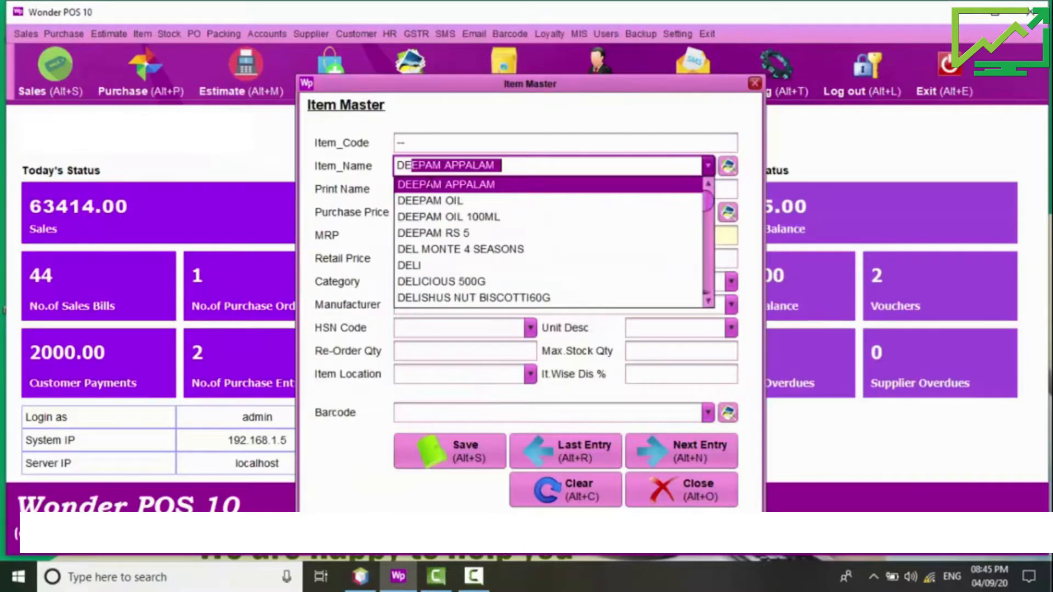
type("MO")
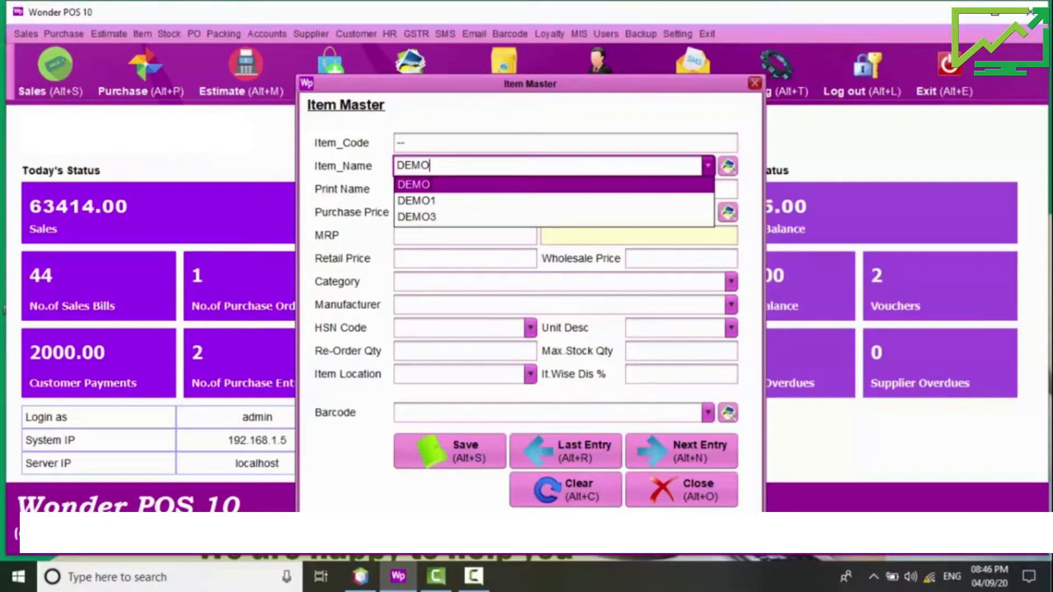
key("BackSpace")
key("BackSpace")
key("BackSpace")
key("BackSpace")
type("BADAM MIX 500")
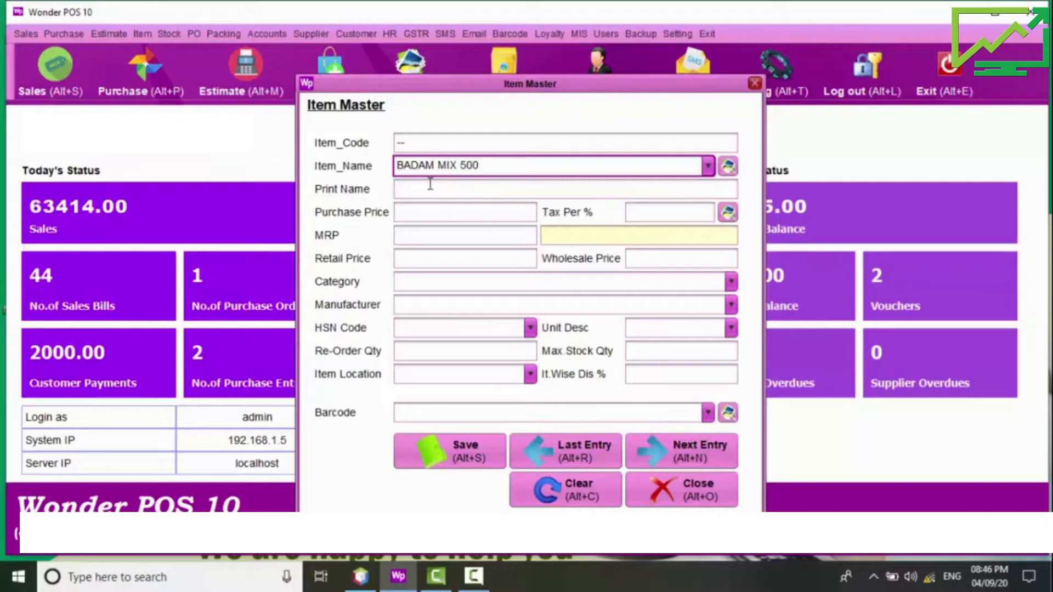
type(" g")
key("Return")
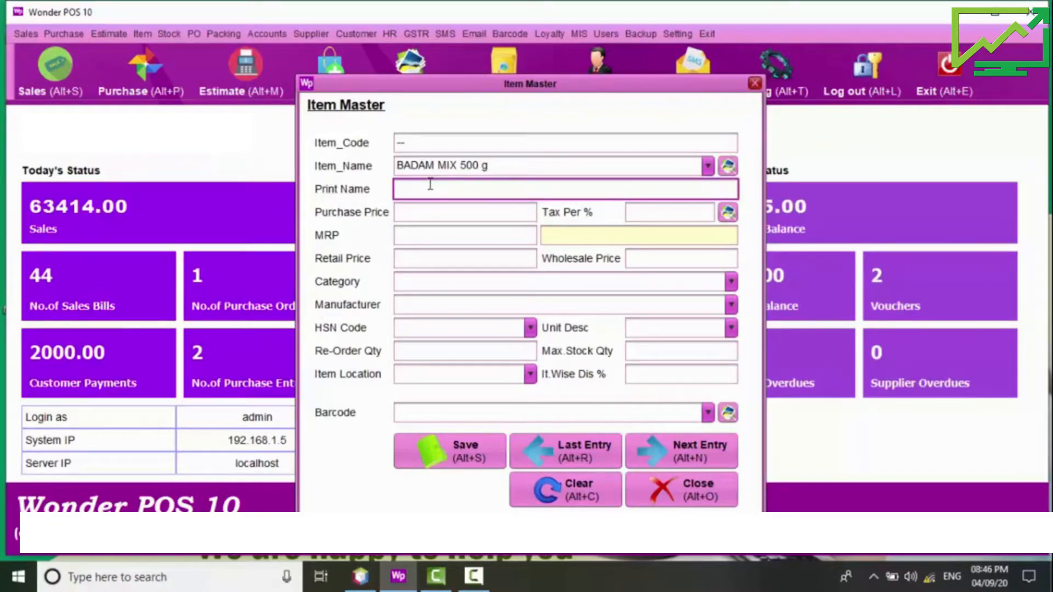
key("super+space")
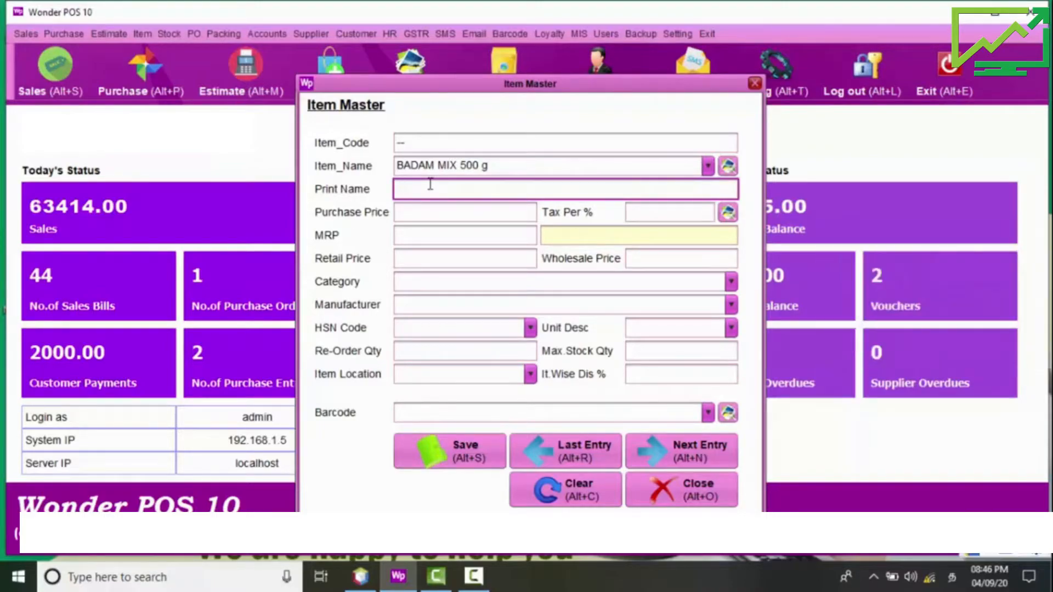
Step: Enter the Tamil print name for BADAM MIX 500 g
type("bad")
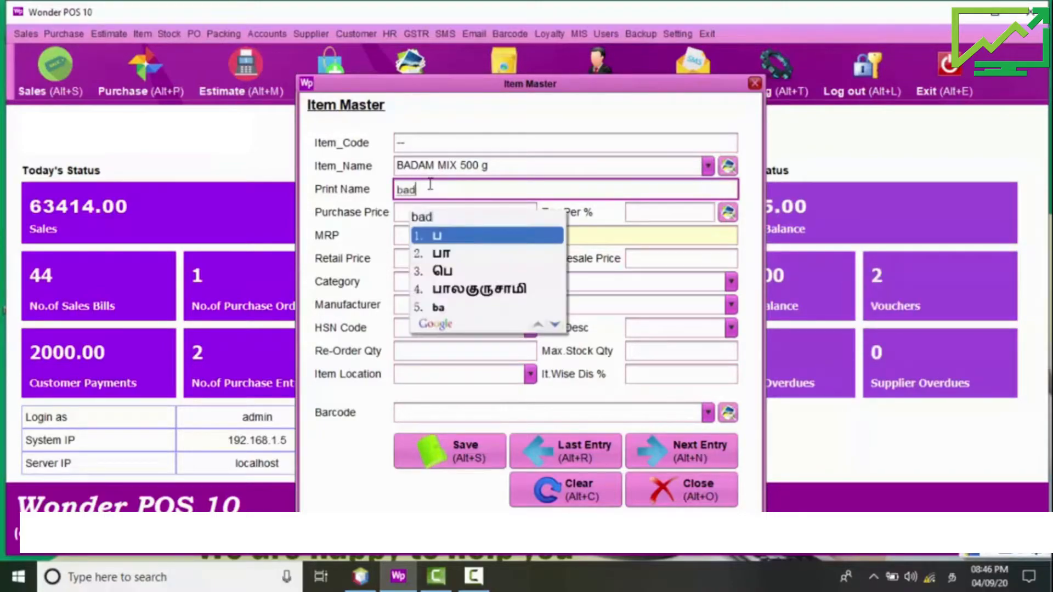
type("am mix")
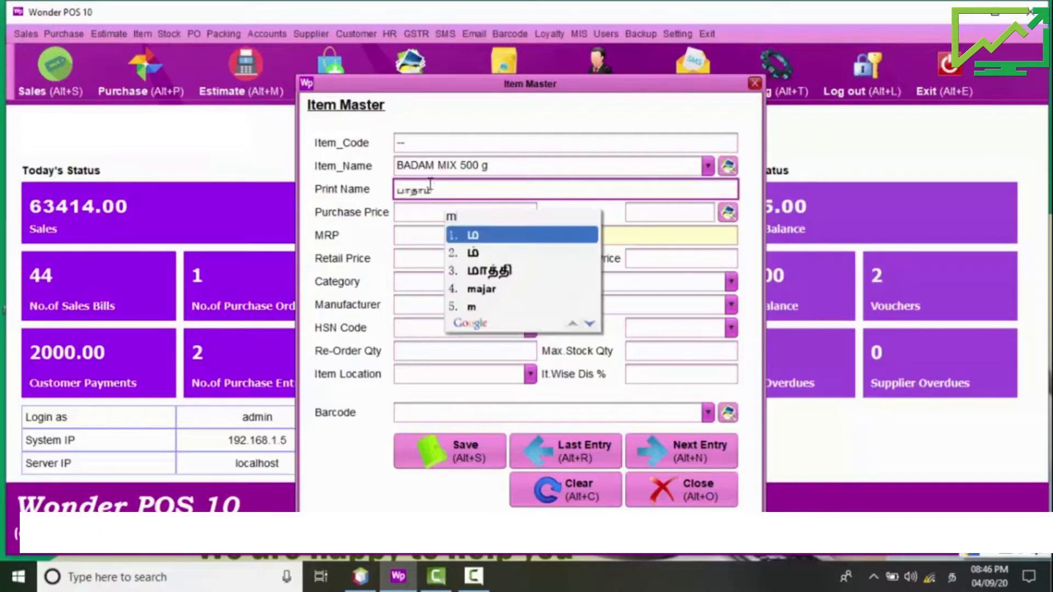
type("5")
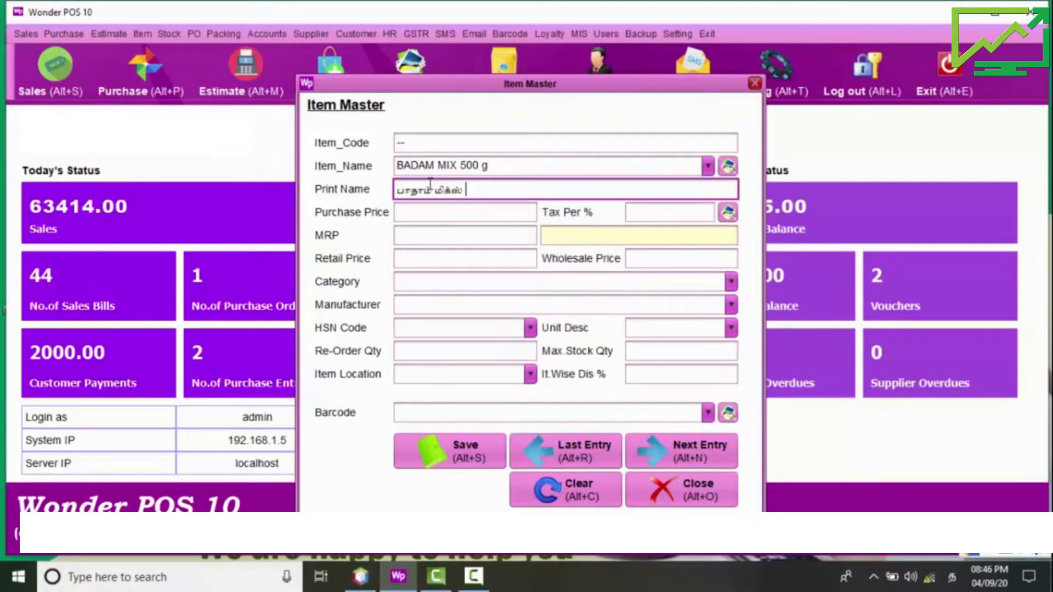
key("super+space")
type("5")
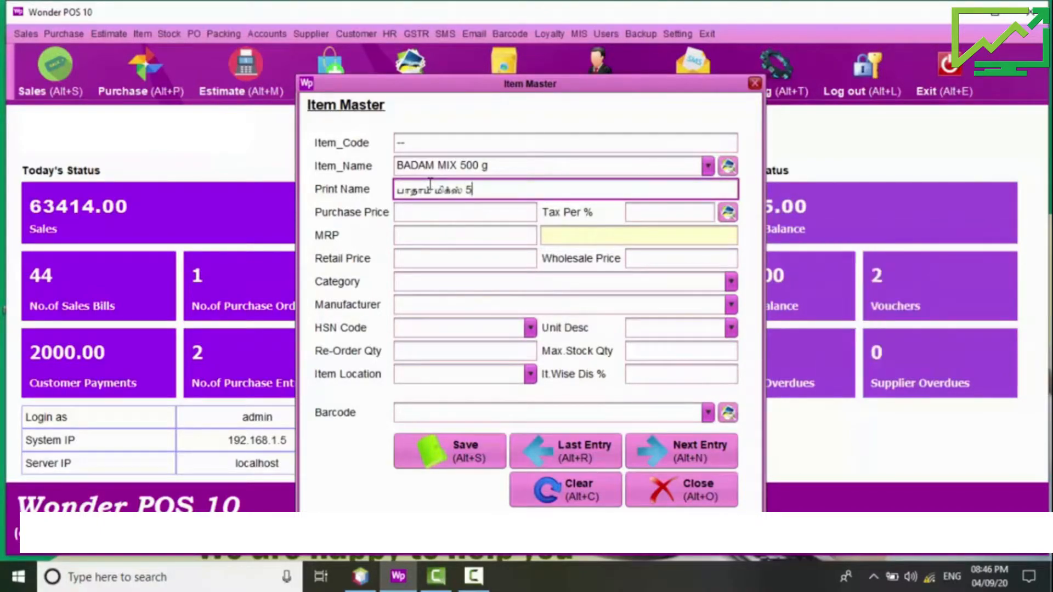
type("00 g")
key("Return")
Step: Set purchase price 200 and 5% tax, and check the tax-inclusive cost price
type("200")
key("Return")
type("5")
key("Return")
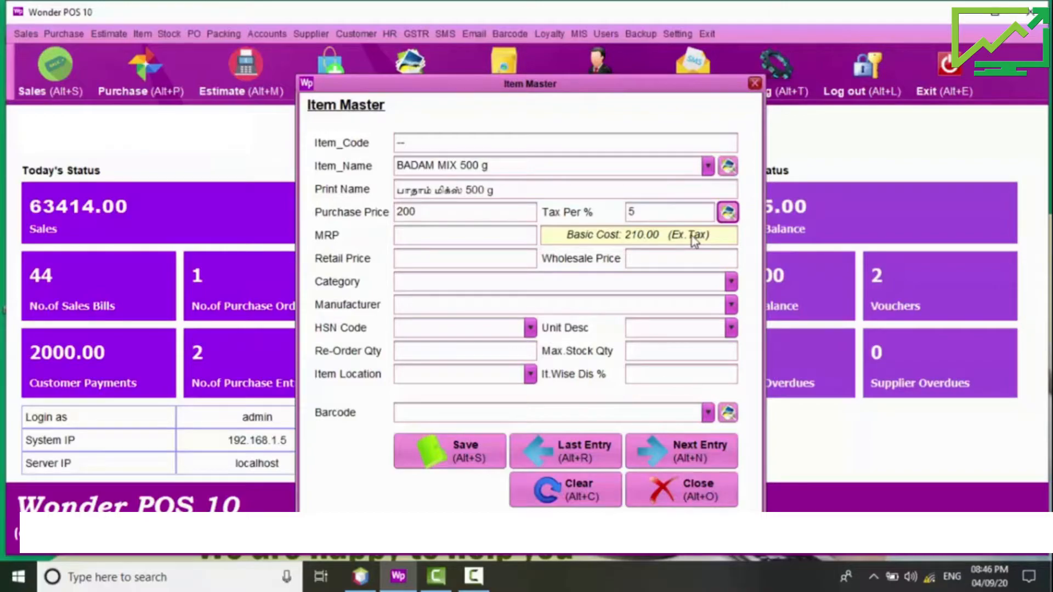
left_click(728, 213)
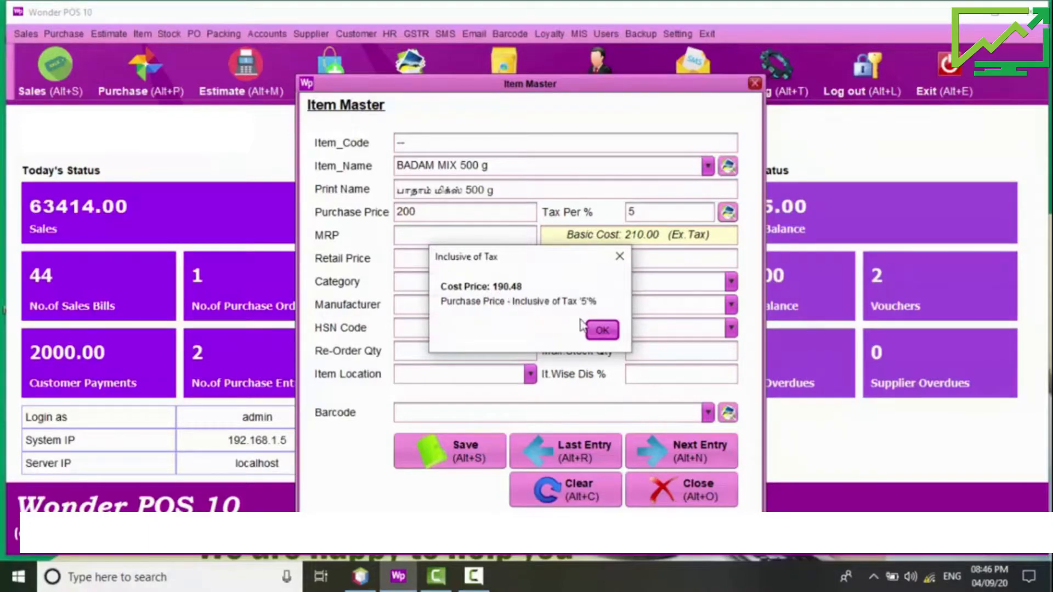
left_click(602, 331)
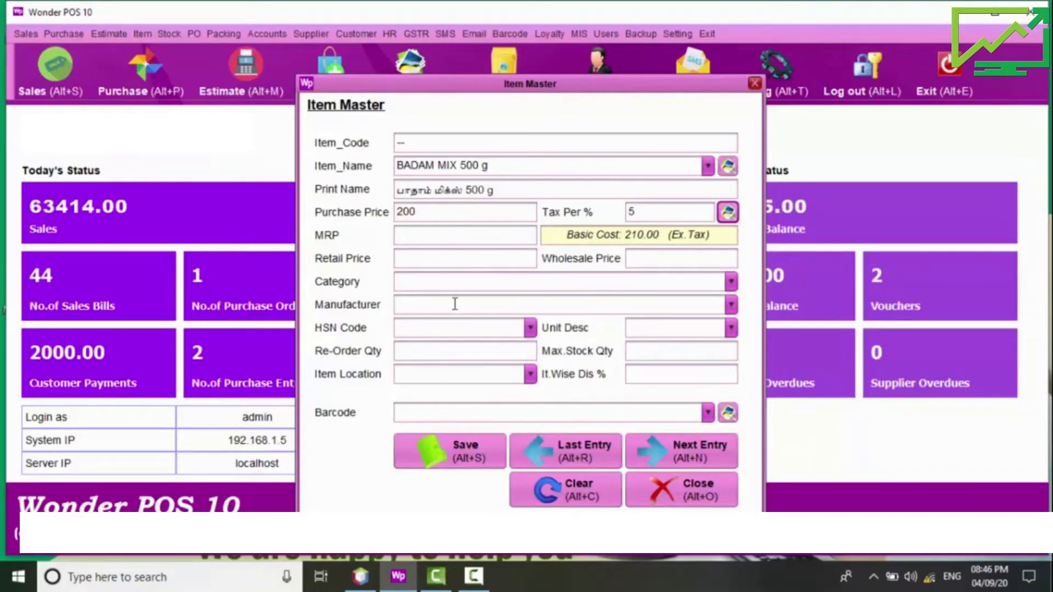
left_click(655, 328)
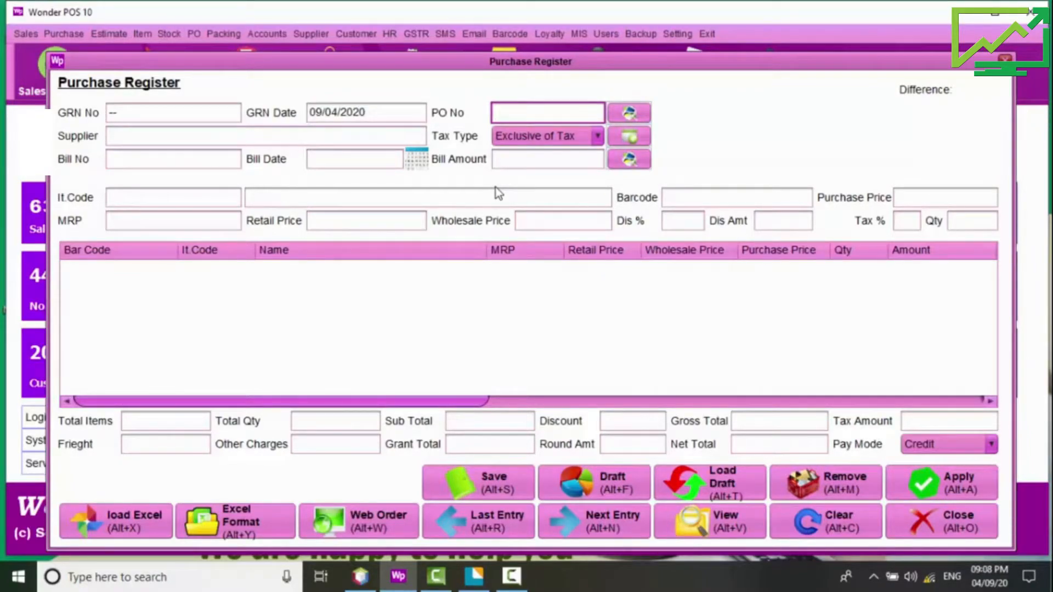
Step: Check SRM Treaders in Supplier Master and select it as the purchase supplier
left_click(209, 136)
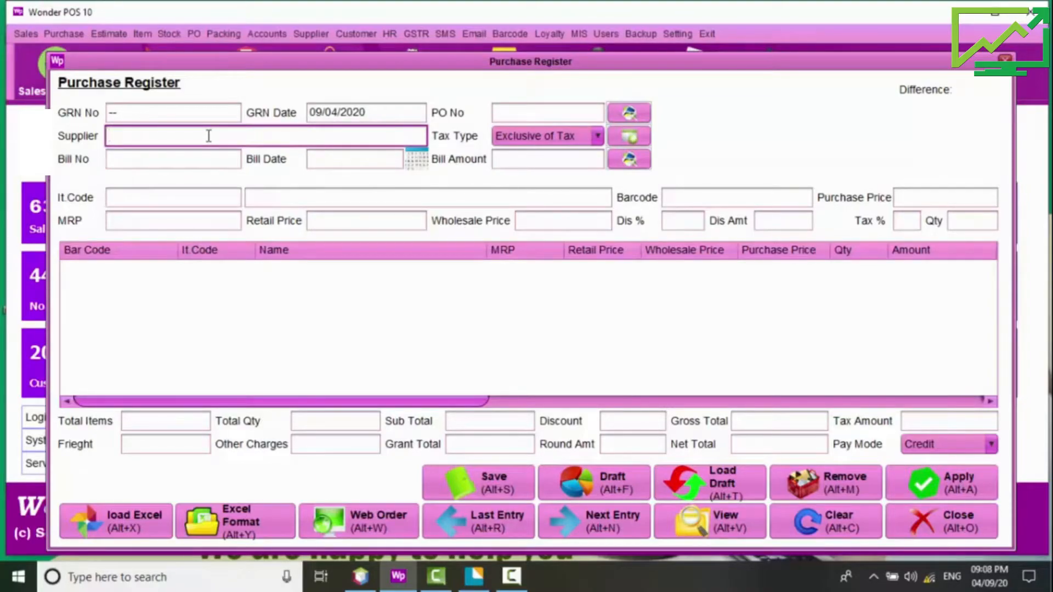
left_click(311, 34)
left_click(333, 70)
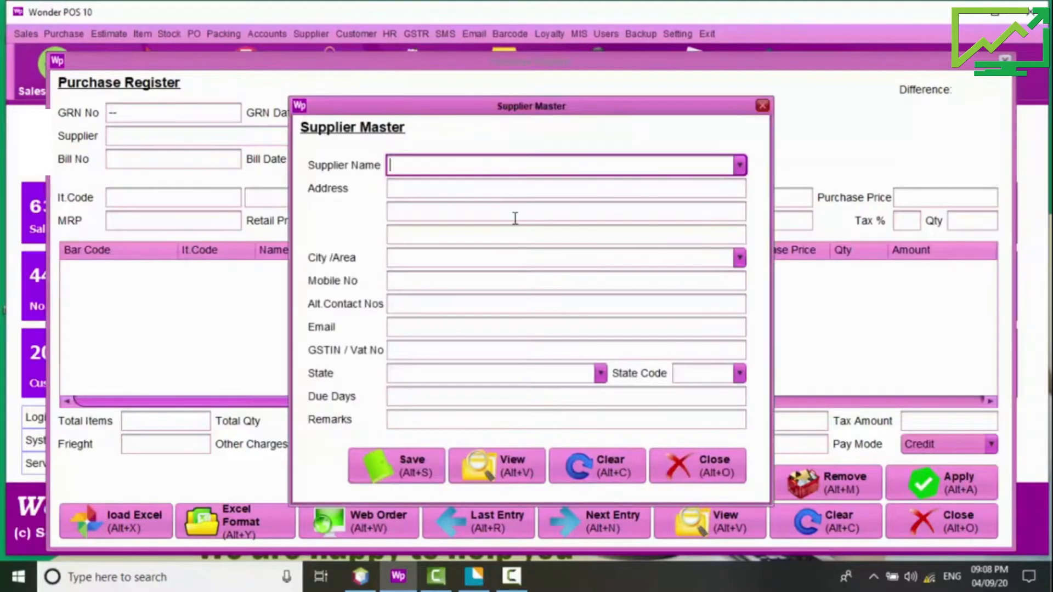
type("SRM Treaders")
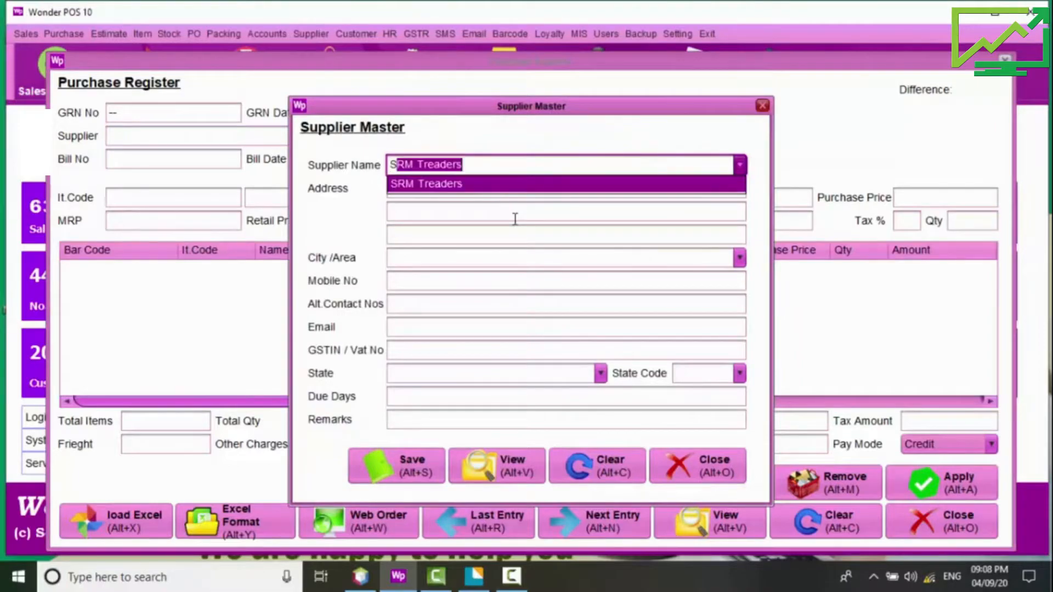
key("Return")
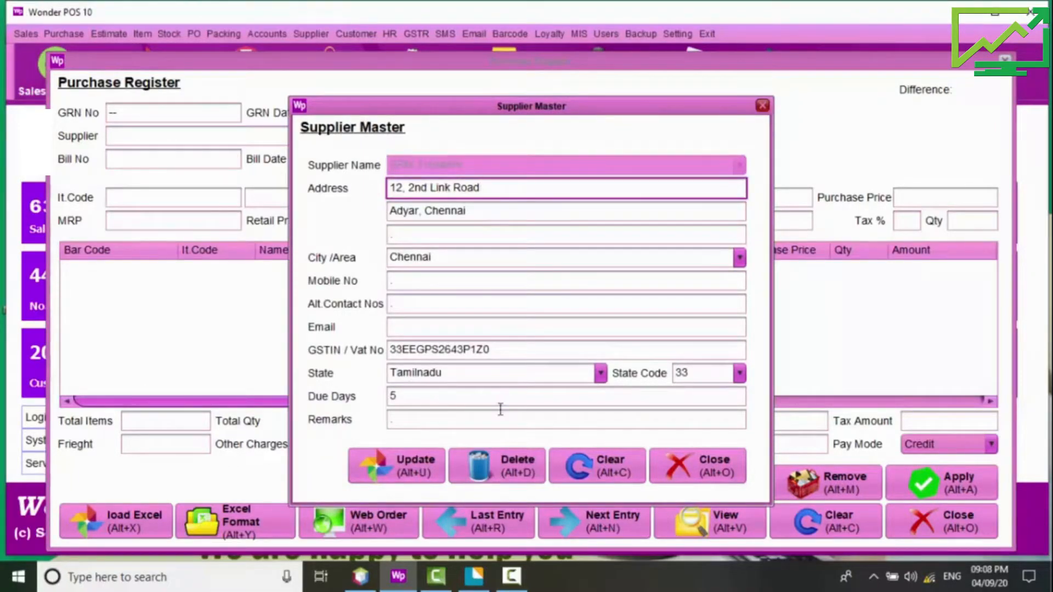
left_click(689, 475)
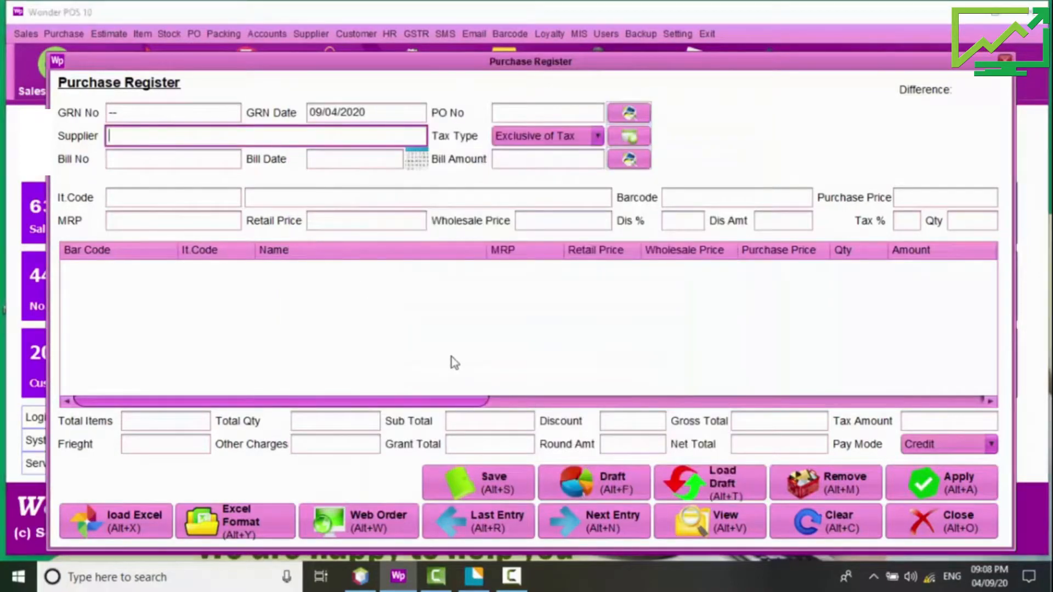
key("Return")
Step: Enter bill number 1425, date 09/04/2020 and bill amount 500
type("142")
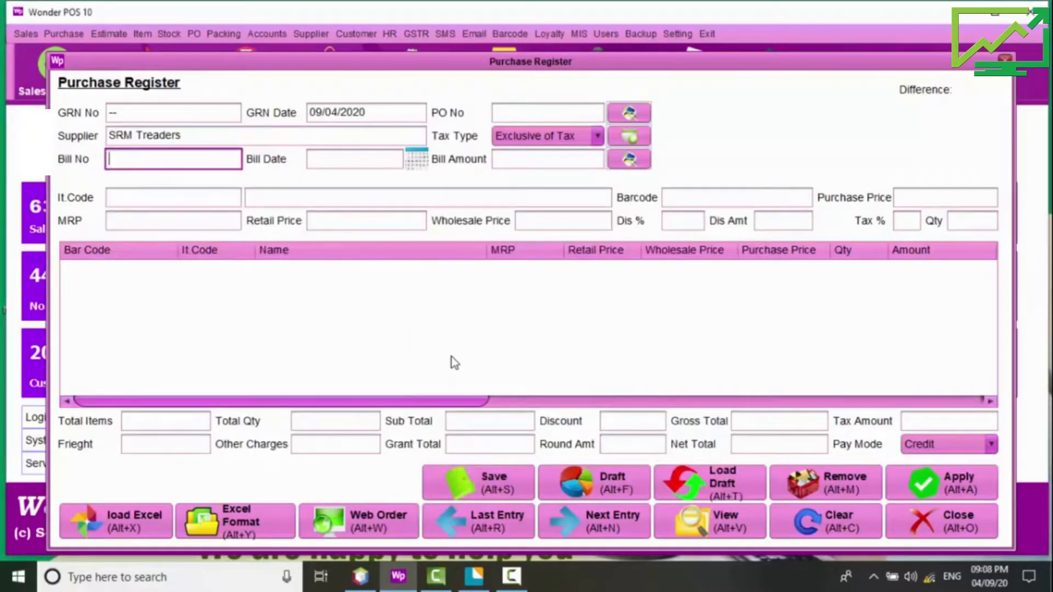
type("5")
key("Return")
key("Return")
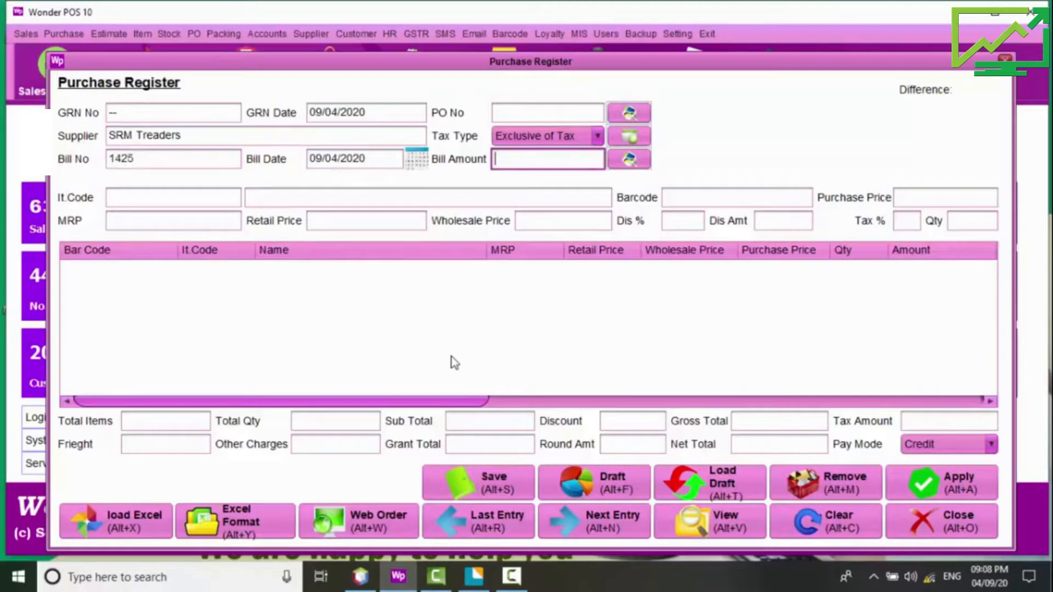
type("500")
key("Return")
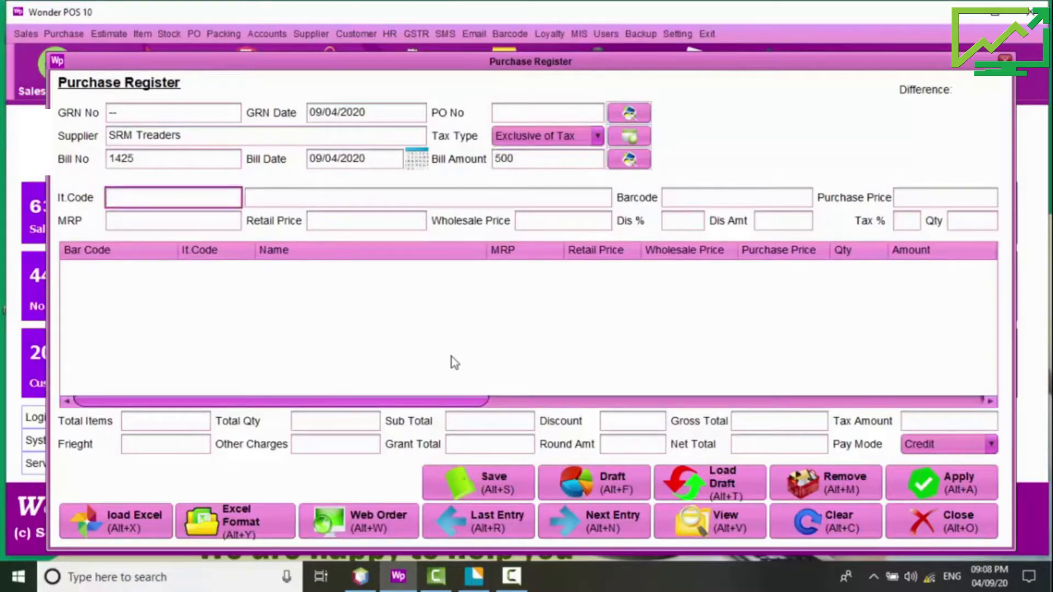
Step: Enter G S BRAND RICE PSR 1 KG (quantity 20) and 100G POTATO CHIPS (quantity 10) into the purchase
key("Return")
key("Up")
key("Return")
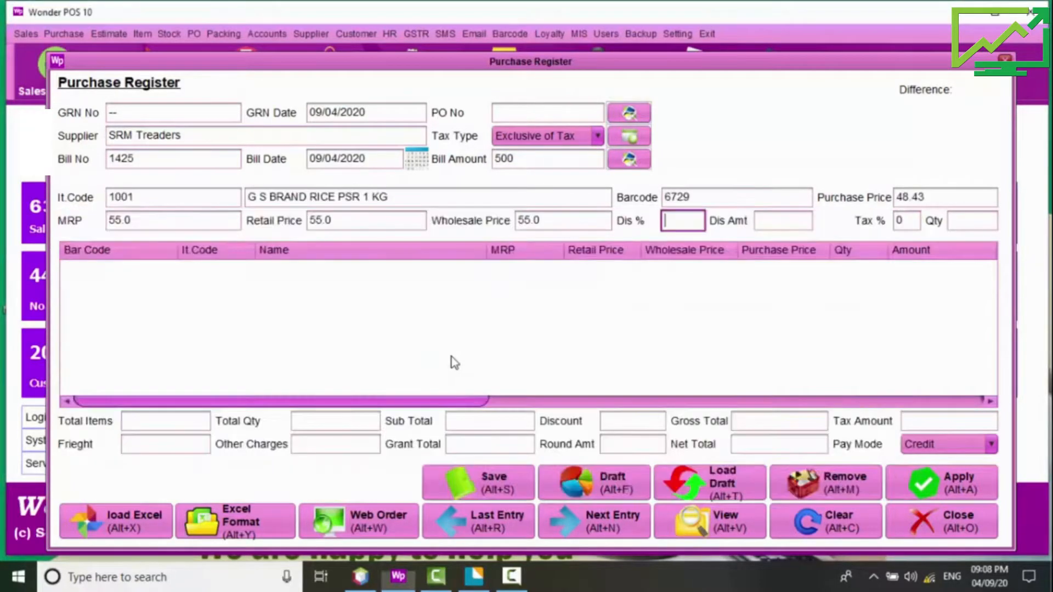
key("Return")
key("Return")
type("2")
key("Return")
key("Return")
key("Down")
key("Down")
key("Down")
key("Down")
key("Return")
key("Return")
key("Return")
type("10")
key("Return")
type("k")
key("Return")
Step: Add K.K GARB LARGE to the purchase with quantity 5
key("Down")
key("Down")
key("Down")
key("Up")
key("Up")
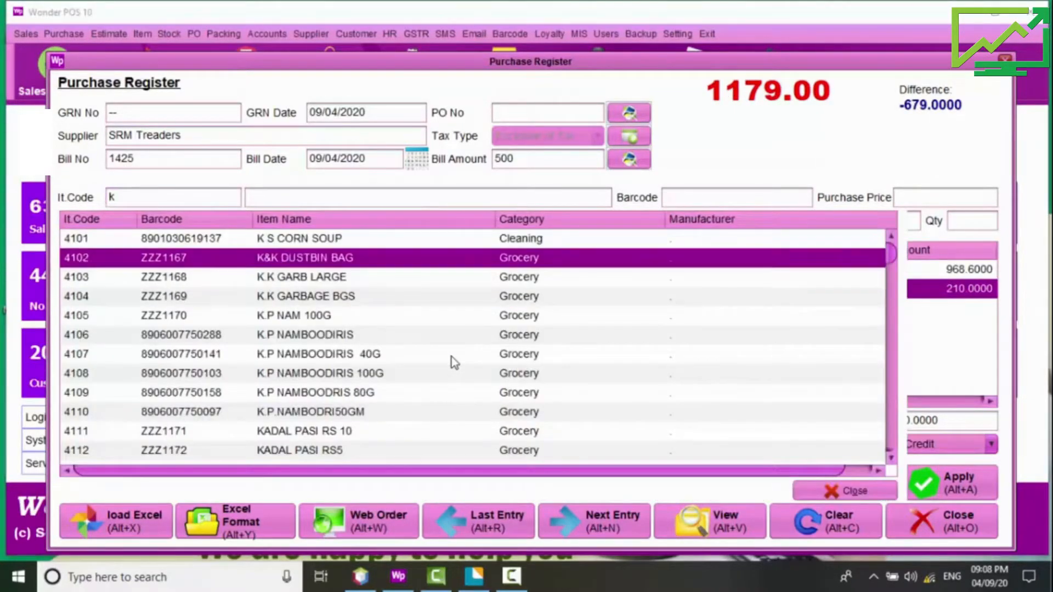
key("Down")
key("Down")
key("Down")
key("Down")
key("Down")
key("Up")
key("Up")
key("Up")
key("Up")
key("Return")
key("Return")
key("Return")
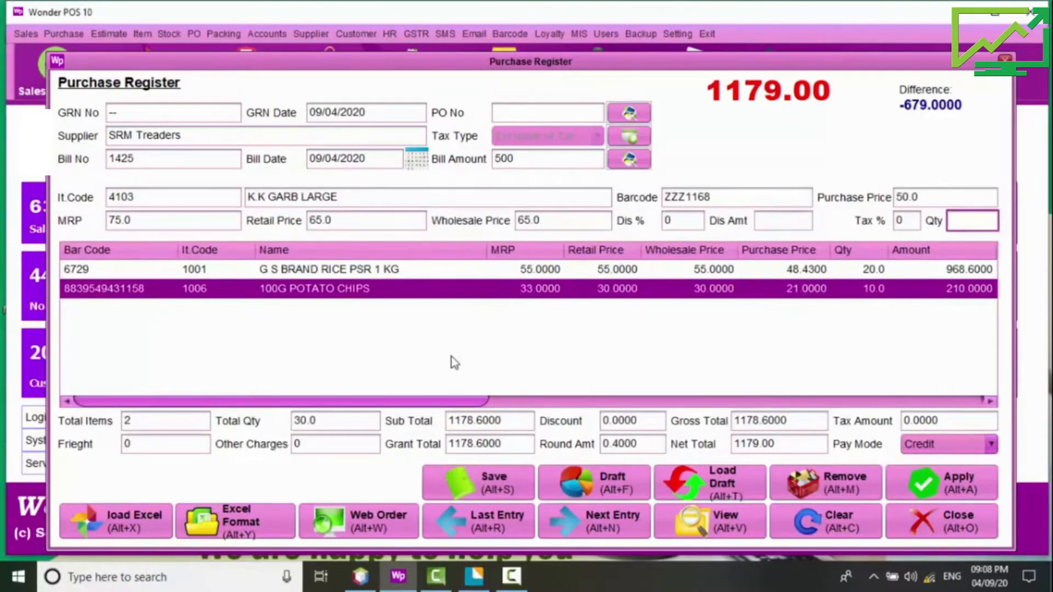
type("5")
key("Return")
Step: Move past freight and other charges to the 1429.00 total, then clear the mismatching 500 bill amount
key("Tab")
key("Tab")
key("Tab")
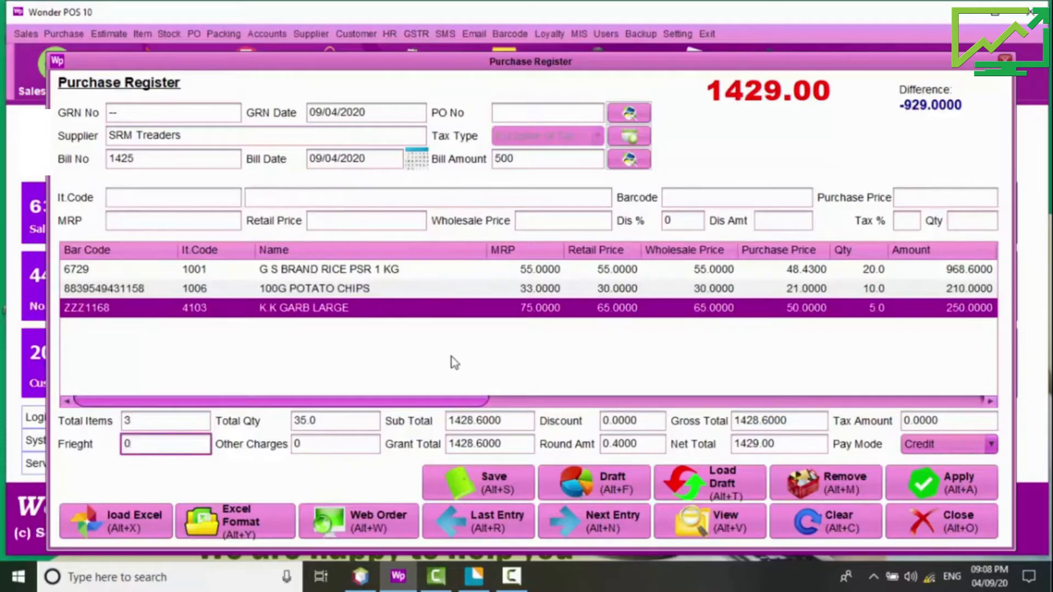
key("Tab")
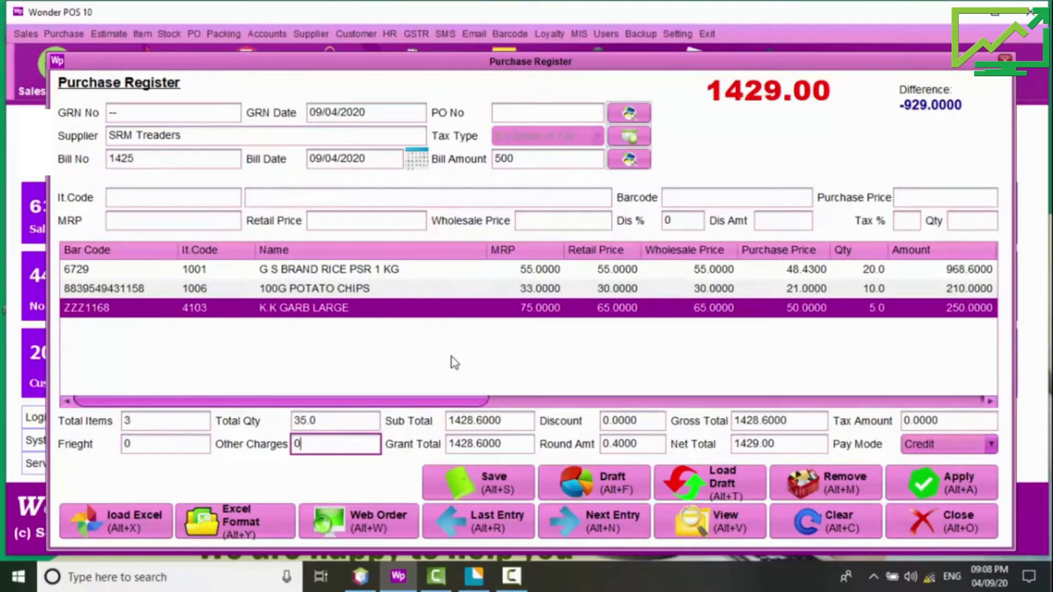
key("Tab")
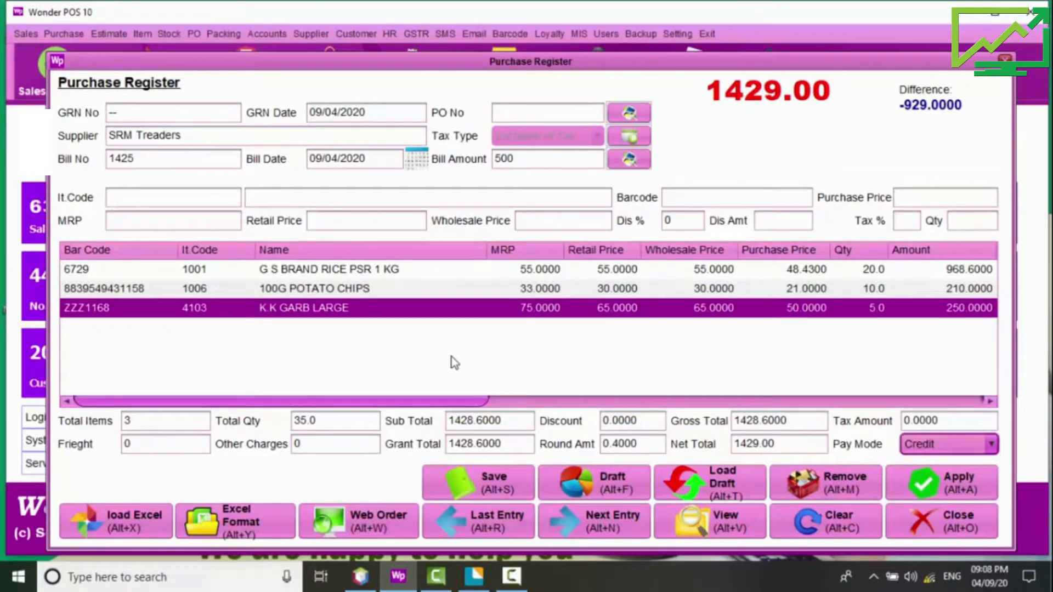
key("Return")
key("Return")
key("BackSpace")
key("BackSpace")
key("BackSpace")
Step: Correct the bill amount to 1429, save the purchase as GRN No 5, and skip barcode printing
type("1429")
key("Return")
key("Return")
key("Return")
key("Return")
key("Return")
key("Return")
key("Return")
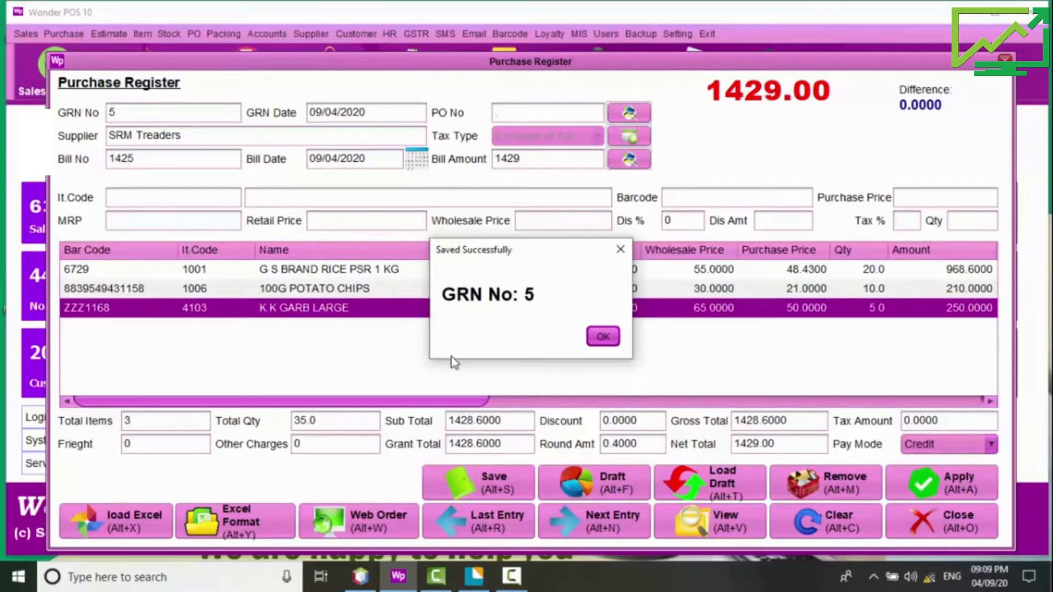
key("Return")
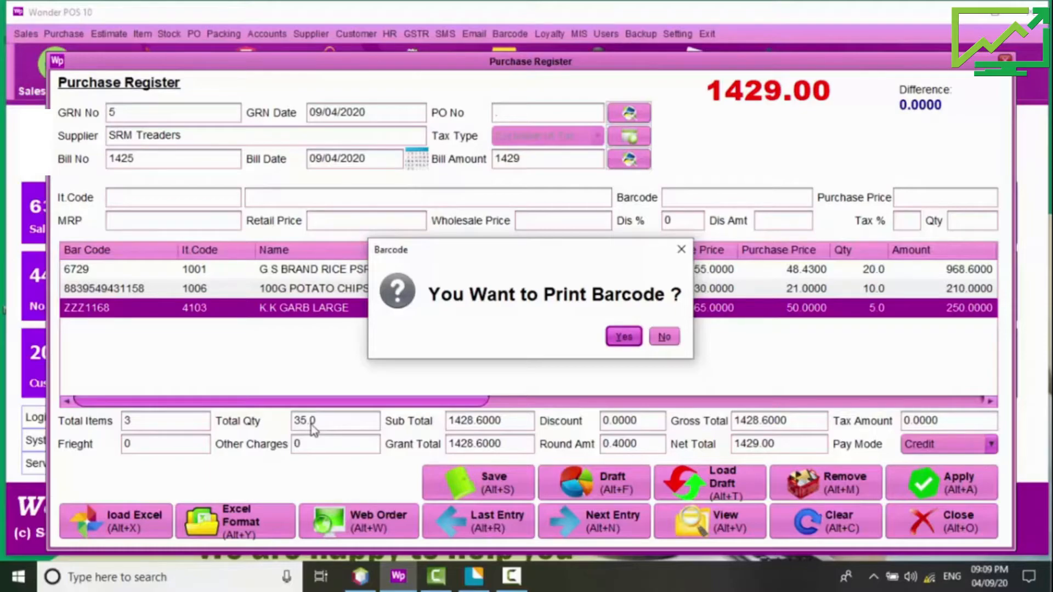
left_click(664, 336)
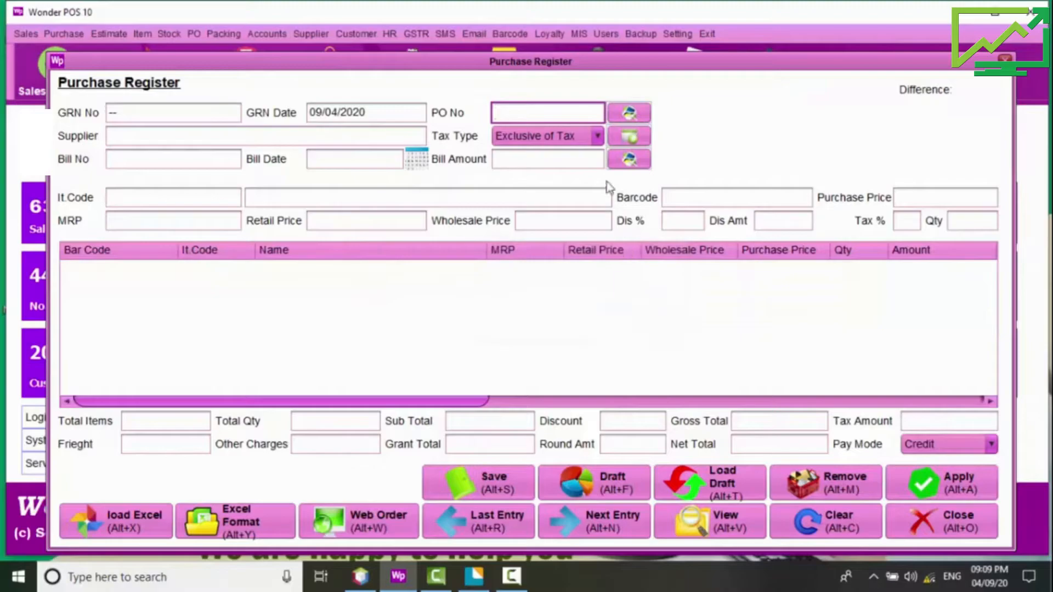
Step: Open Barcode Printing and select 0.5 MECH PENCIL by item name
left_click(524, 38)
left_click(530, 56)
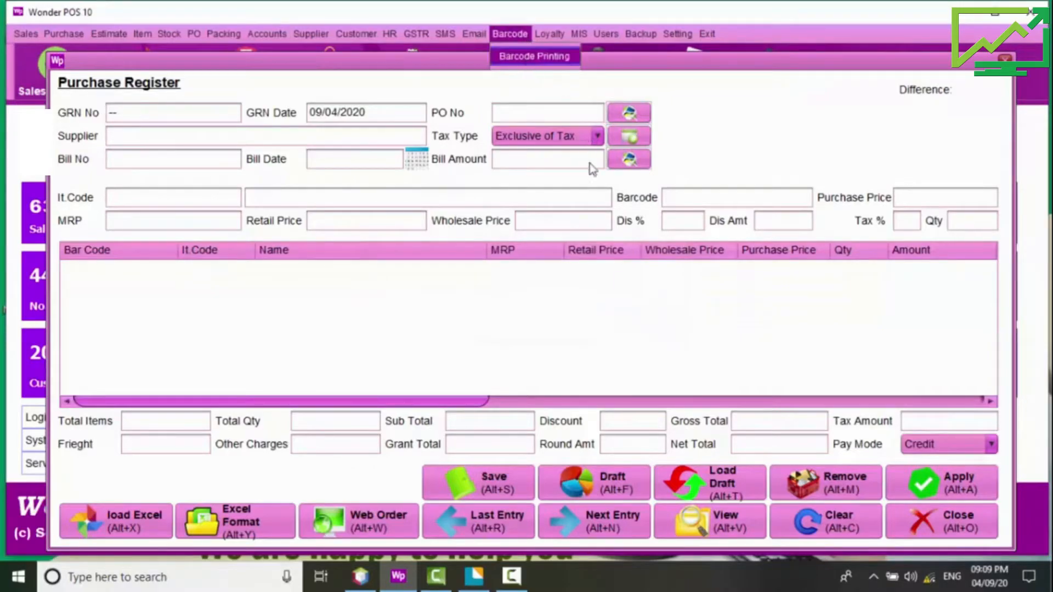
left_click(631, 135)
key("Down")
key("Down")
key("Up")
key("Return")
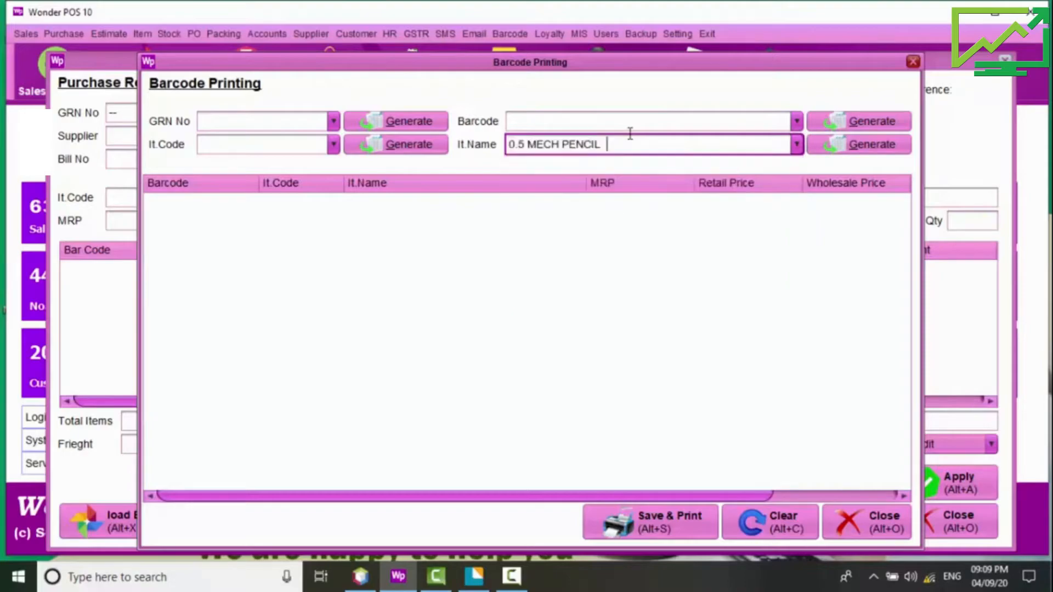
Step: Generate 5 labels for 0.5 MECH PENCIL and save and print them
left_click(825, 146)
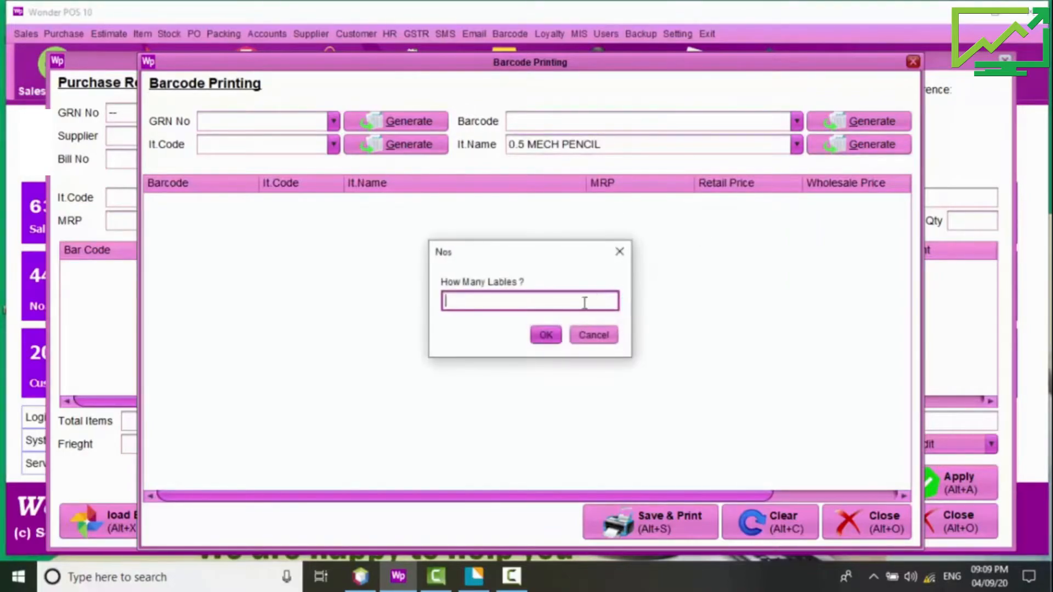
type("5")
key("Return")
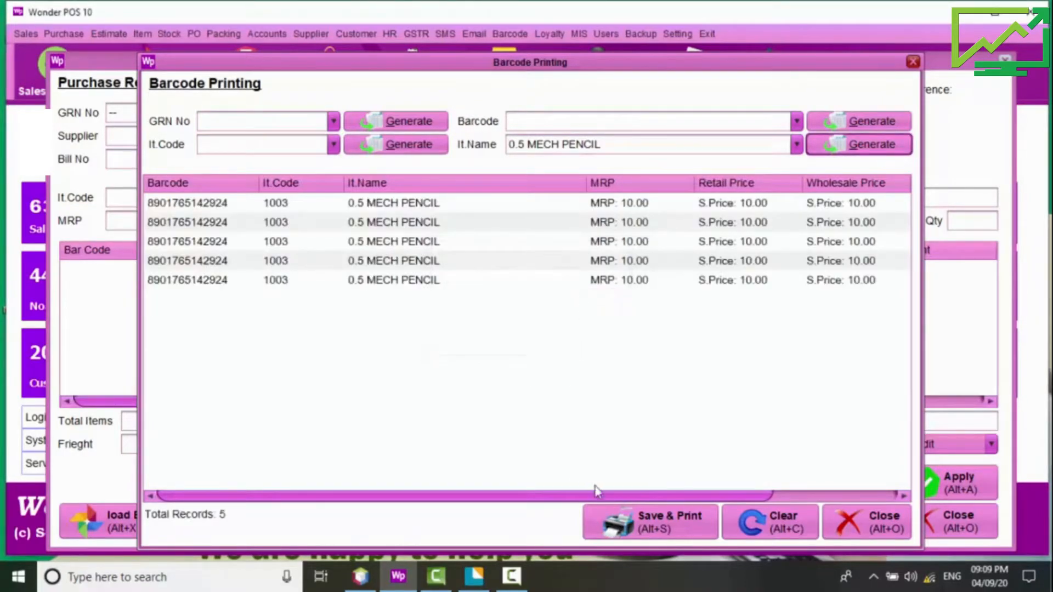
left_click(597, 522)
left_click(563, 336)
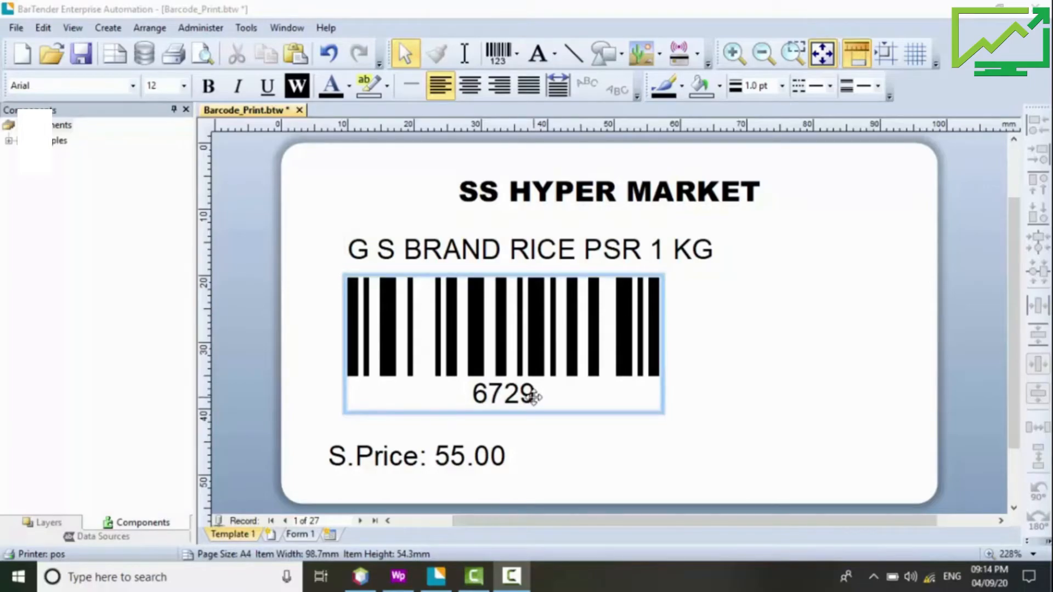
Step: Review the rice label (barcode 6729, S.Price 55.00) in BarTender, then return to the Wonder POS Purchase Register
left_click(512, 576)
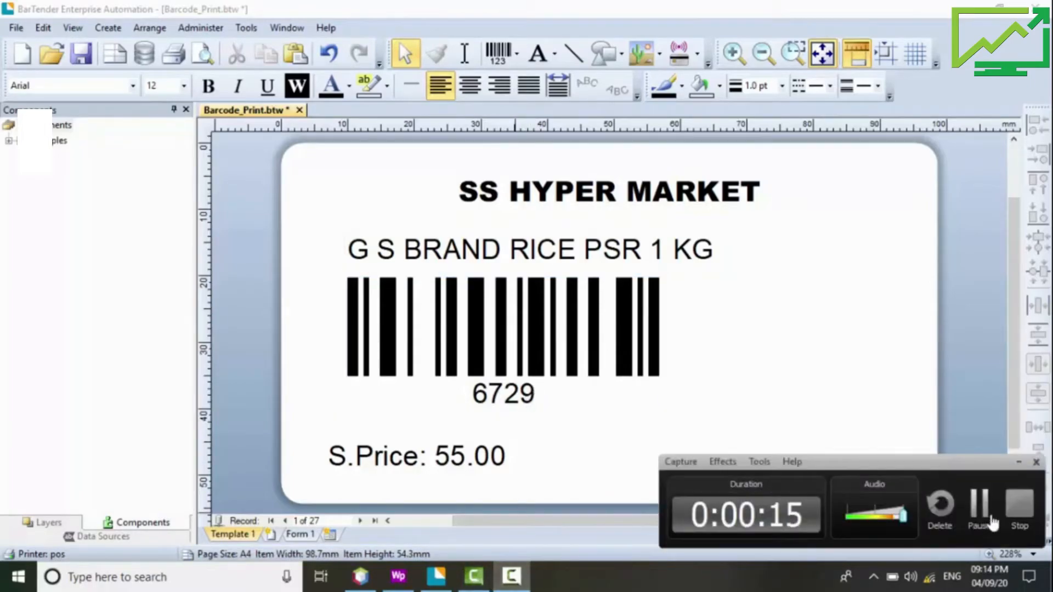
left_click(993, 524)
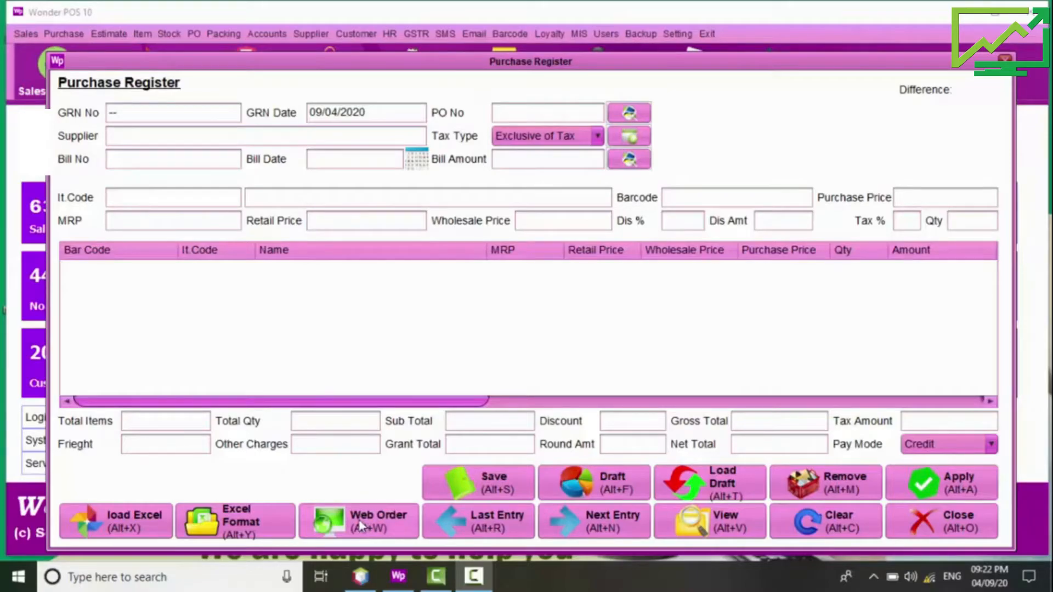
Step: Close the empty Purchase Register and briefly view the Purchase Return Register
left_click(913, 528)
left_click(65, 34)
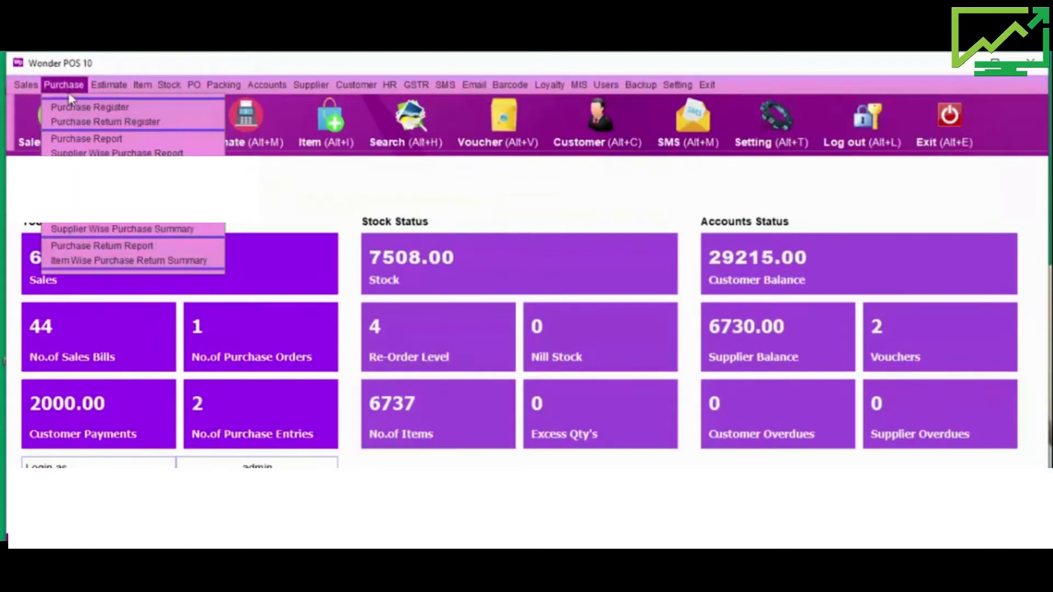
left_click(83, 121)
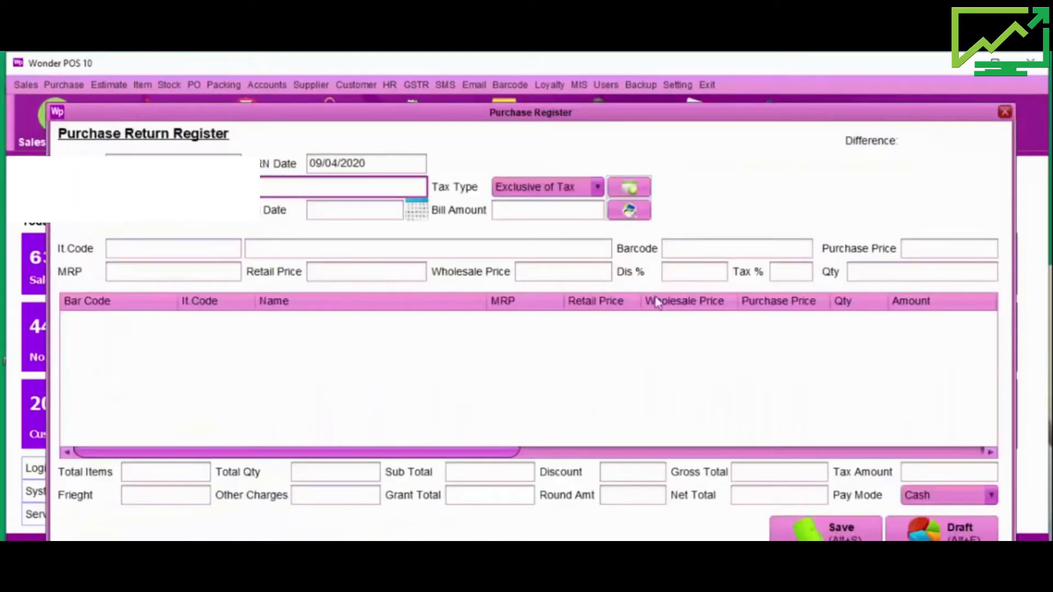
key("Escape")
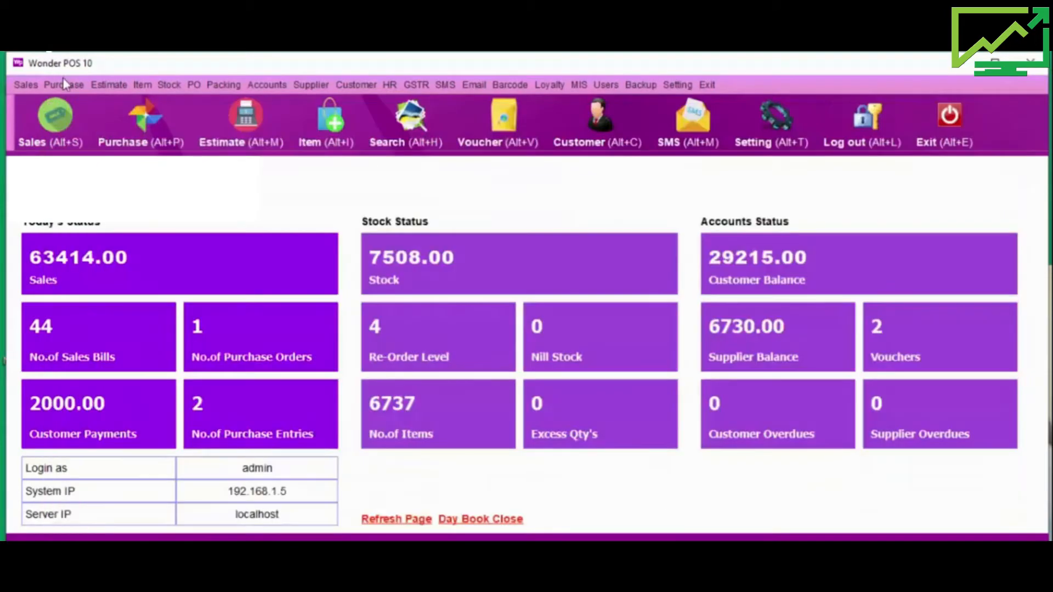
Step: In PO > Supplier & Products Link, pick SRM Treaders from the supplier list
left_click(65, 85)
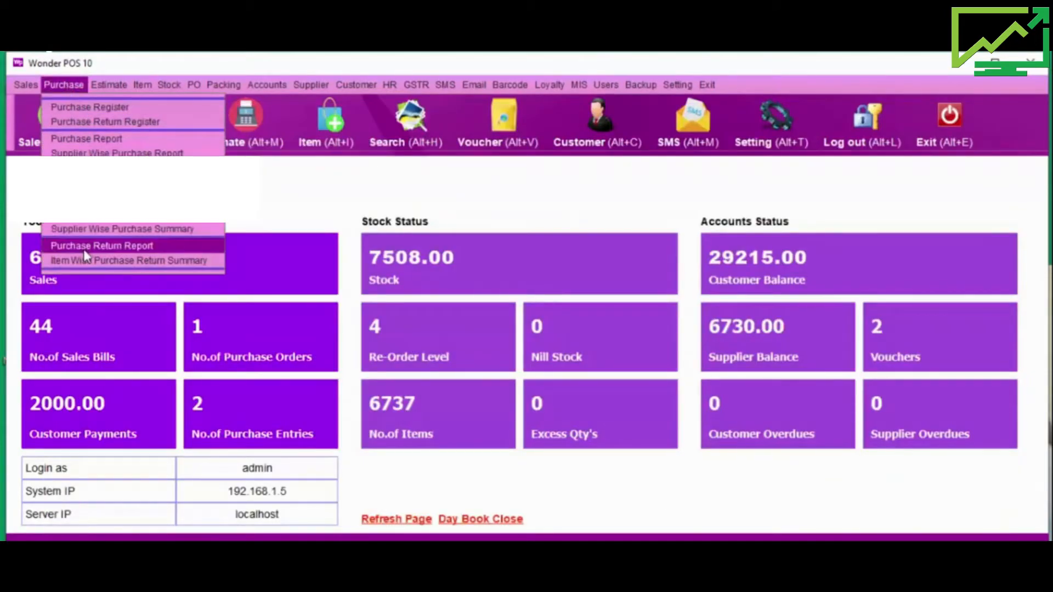
mouse_move(195, 84)
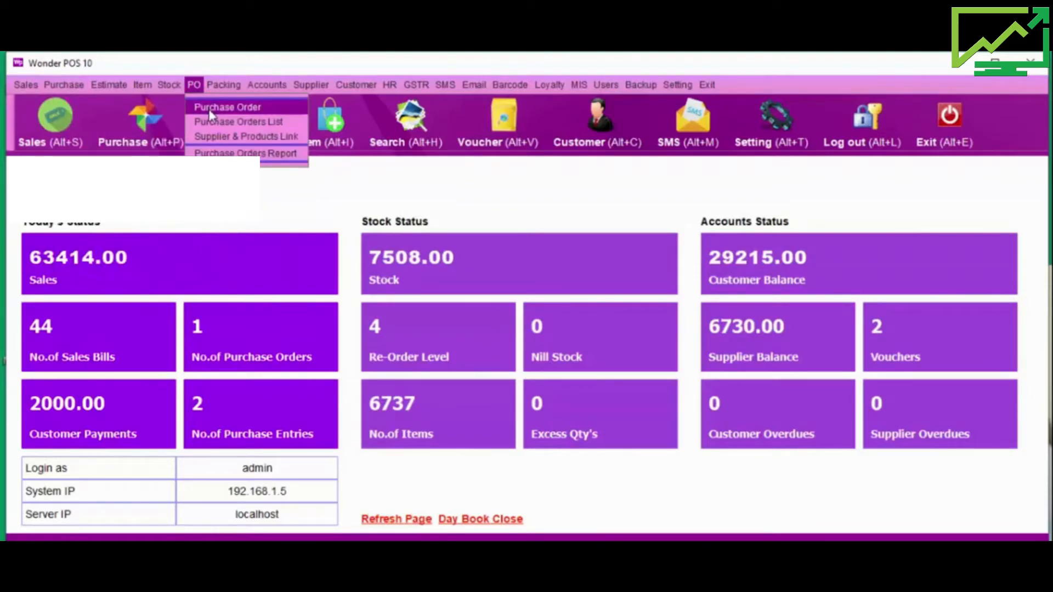
left_click(212, 141)
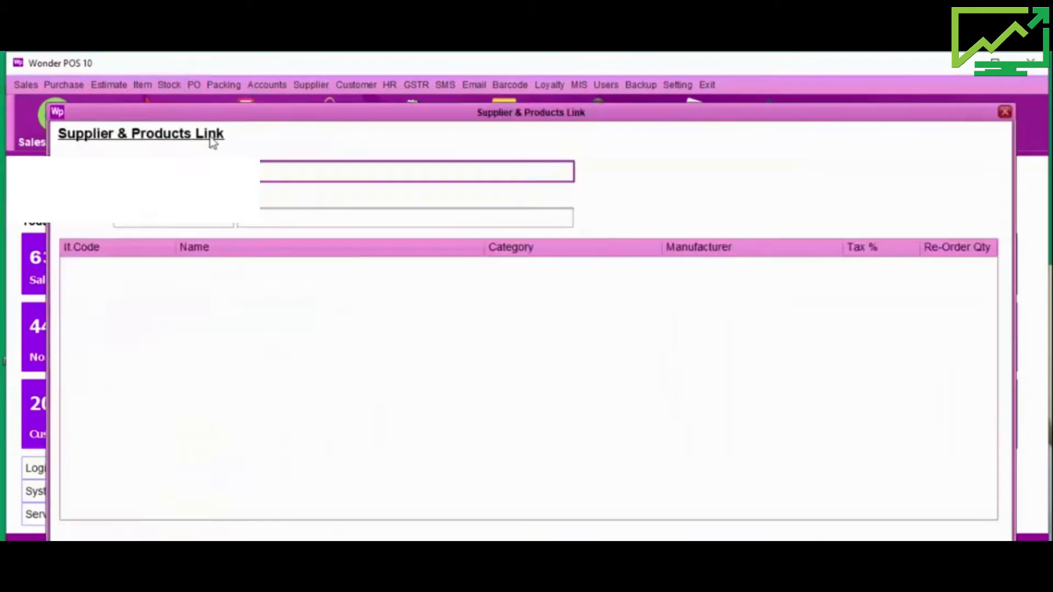
key("Return")
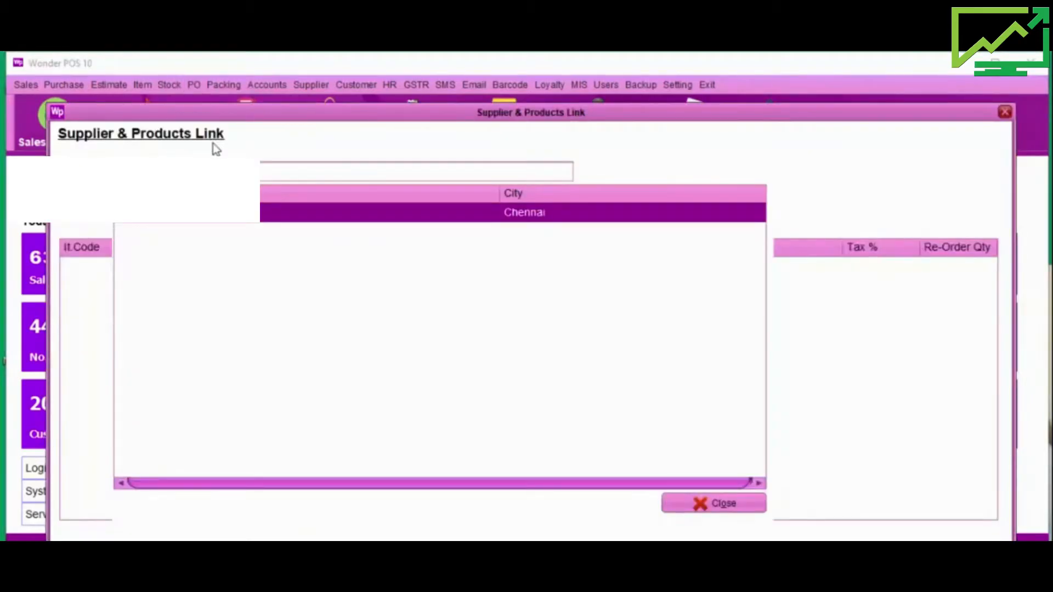
key("Return")
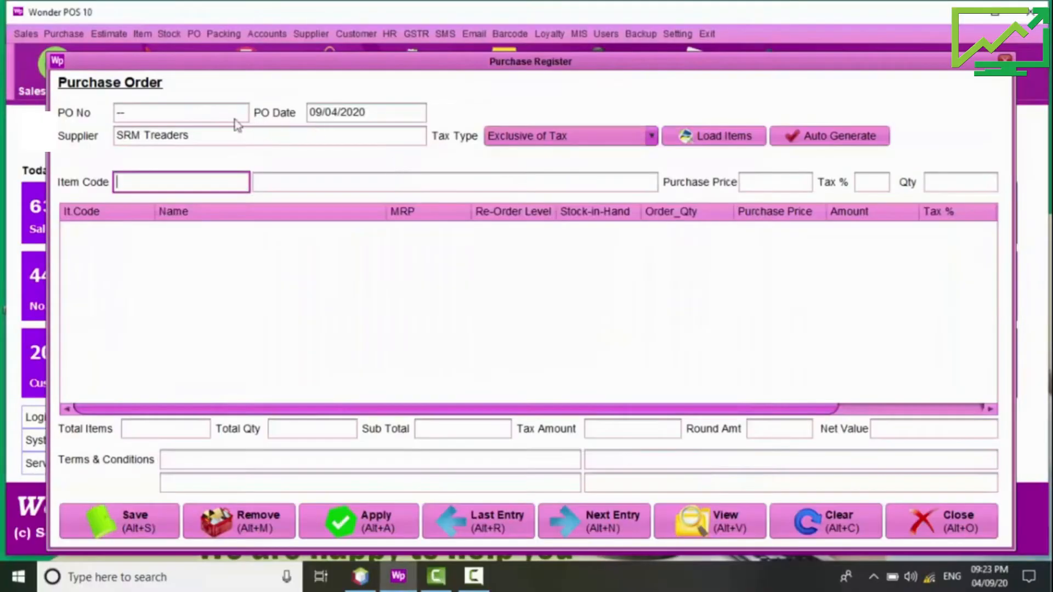
Step: Keep Exclusive of Tax, load the supplier's linked items, and auto-fill quantities from re-order levels
left_click(514, 142)
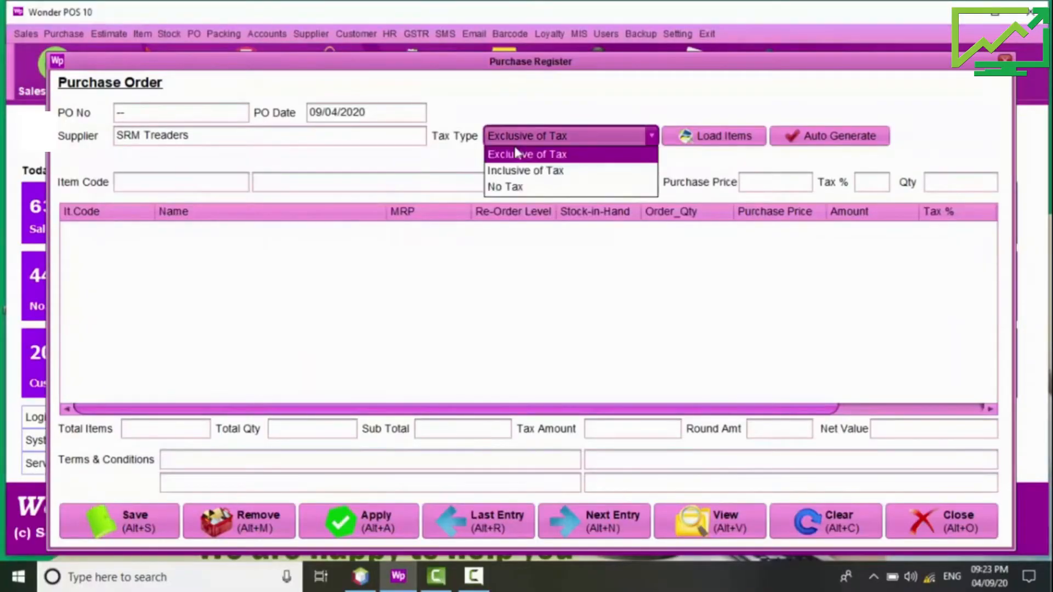
left_click(702, 140)
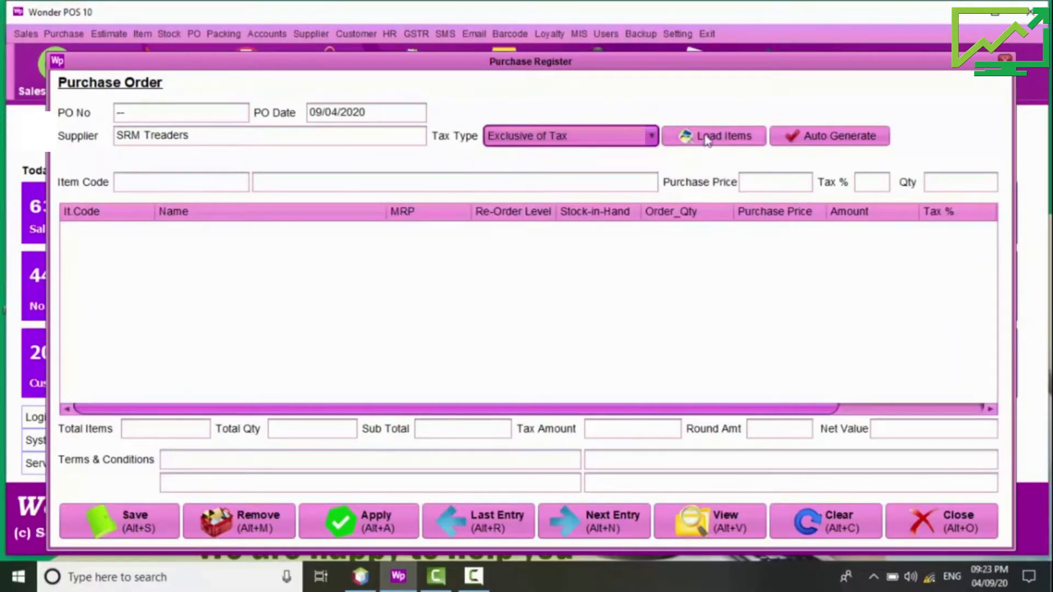
left_click(708, 138)
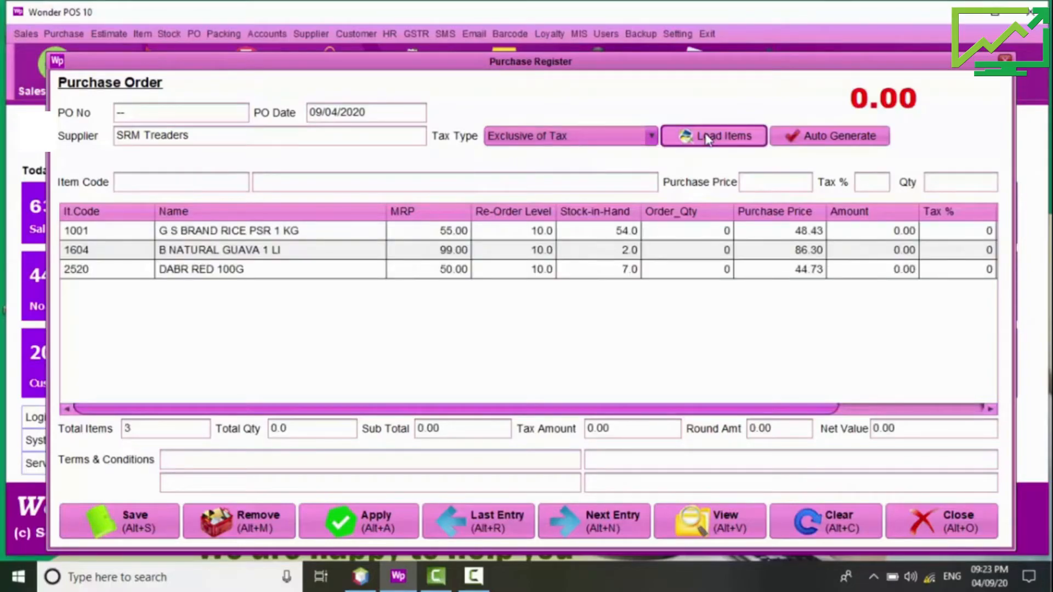
left_click(796, 138)
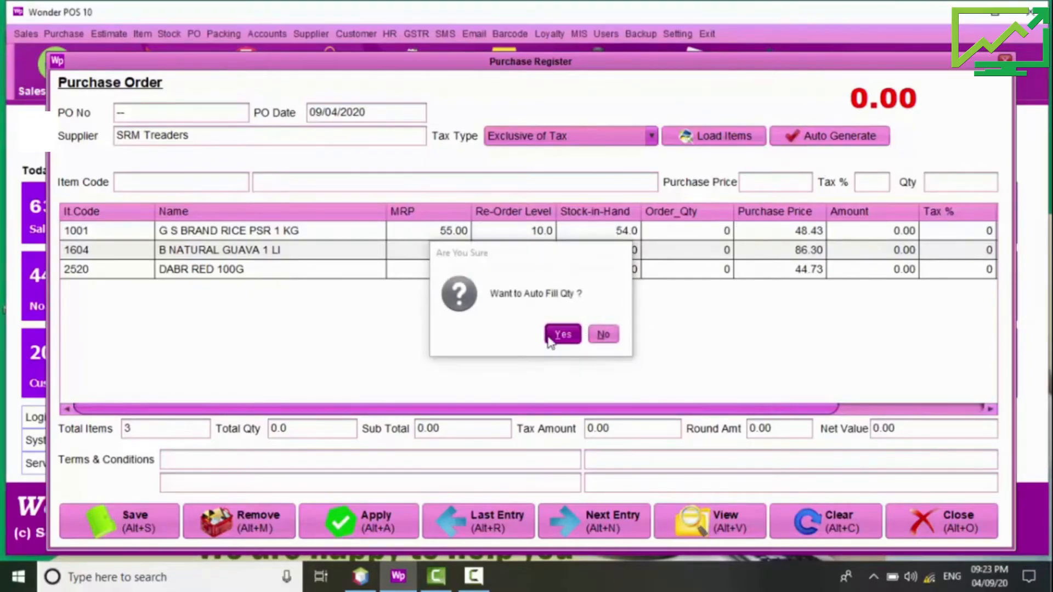
left_click(550, 337)
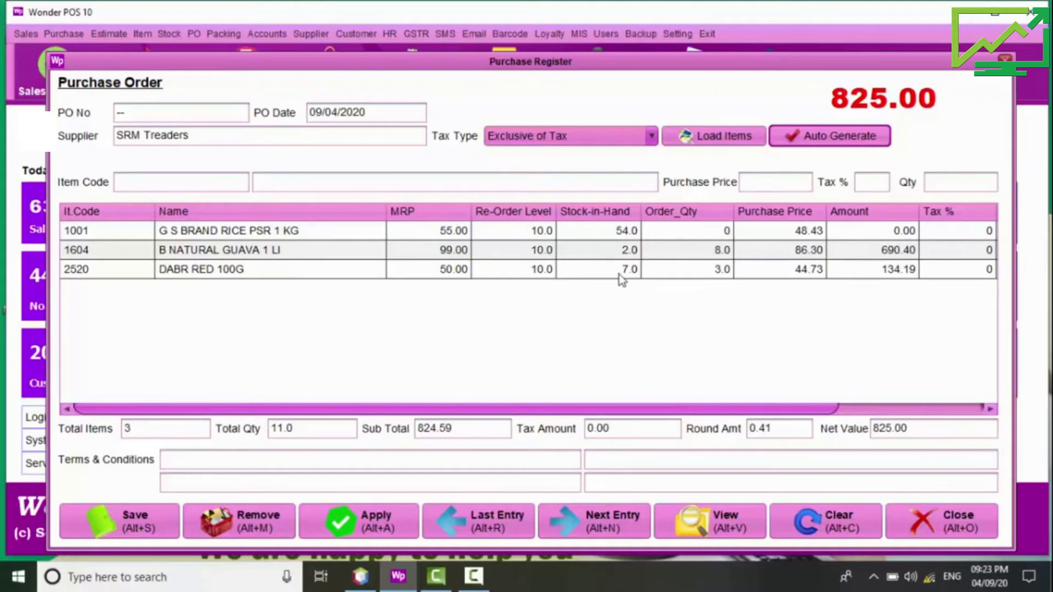
Step: Remove the G S BRAND RICE row, add 6 of 20-20 BUTTER COOKIES, and save PO 3
left_click(707, 237)
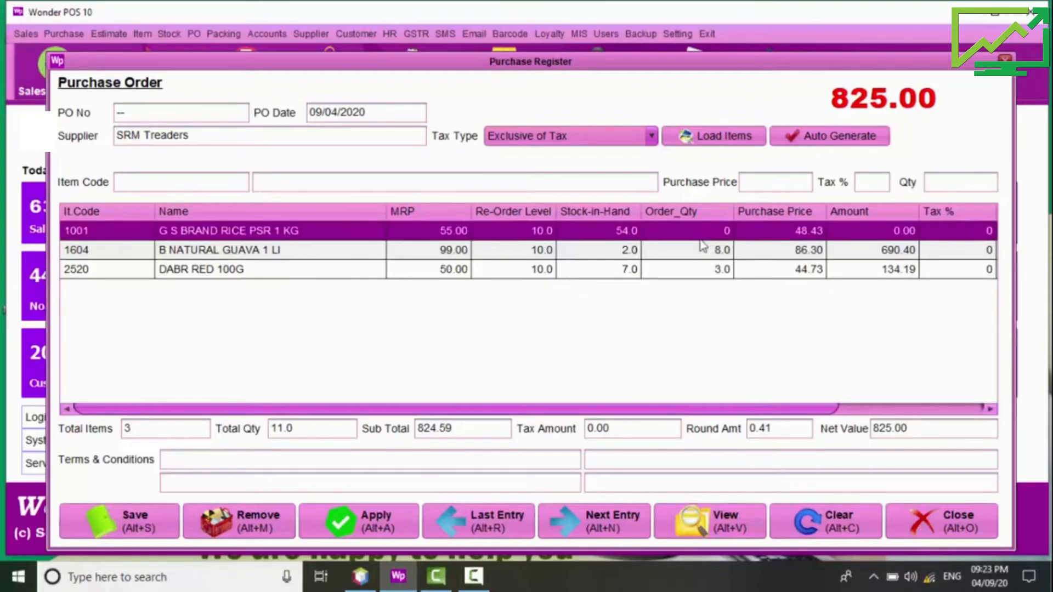
left_click(255, 522)
left_click(149, 187)
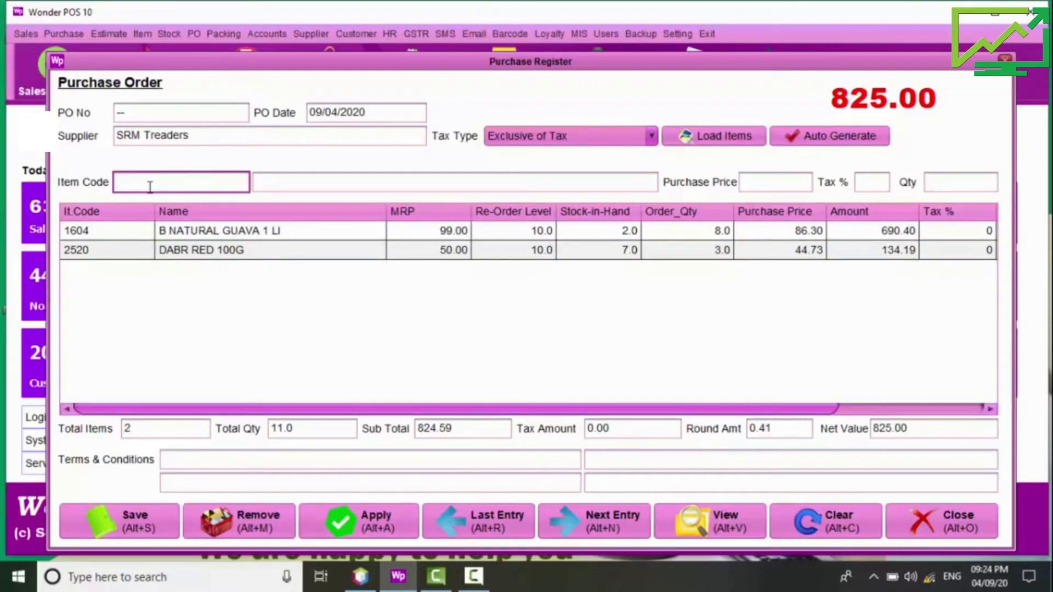
key("Return")
key("Down")
key("Down")
key("Down")
key("Down")
key("Down")
key("Down")
key("Down")
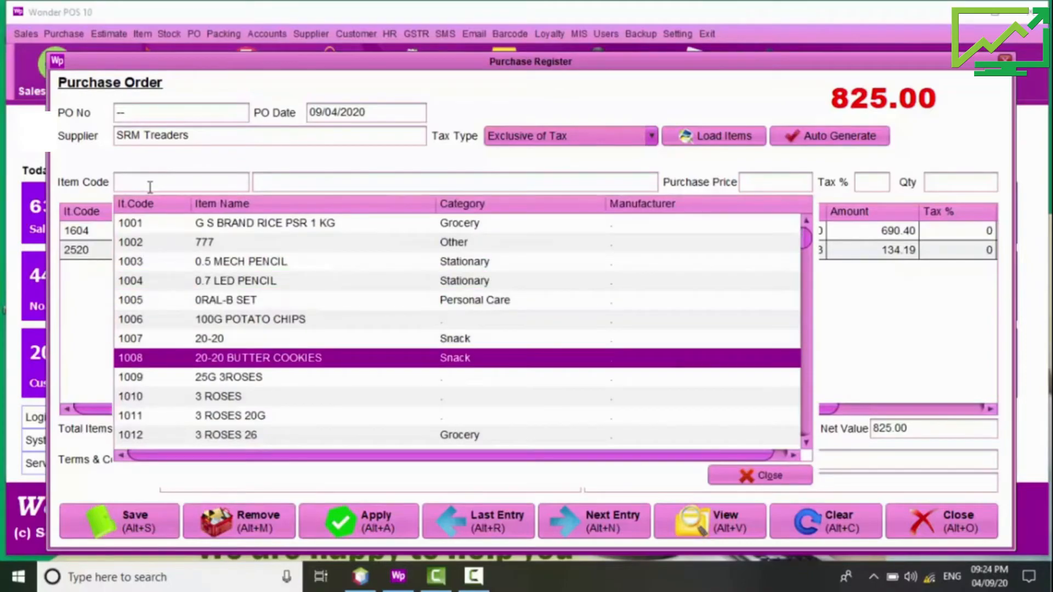
key("Return")
key("Return")
type("6")
key("Return")
left_click(203, 459)
key("Return")
key("Return")
key("Return")
key("Return")
key("Return")
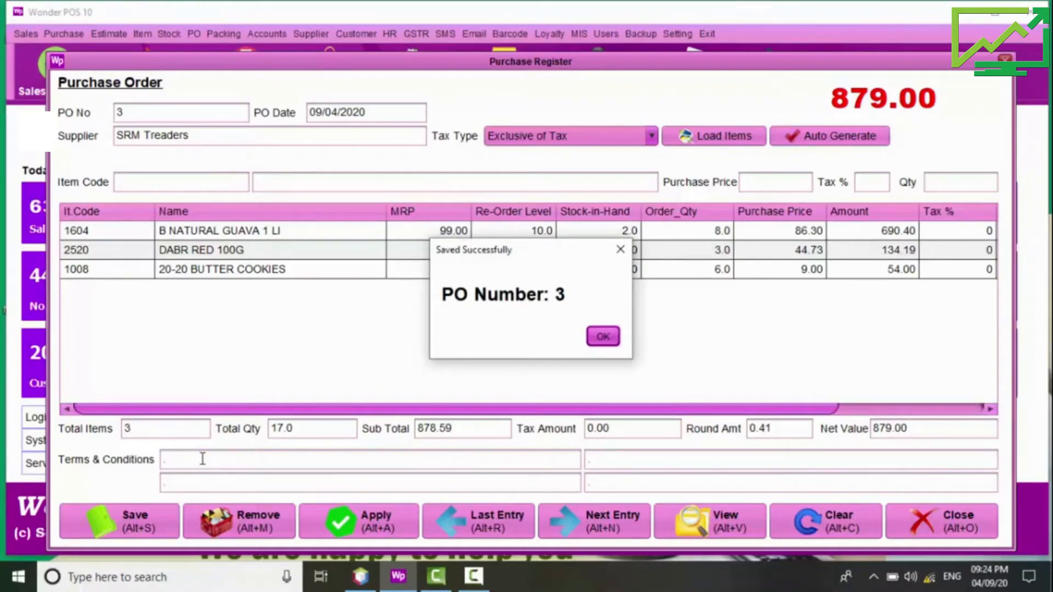
key("Return")
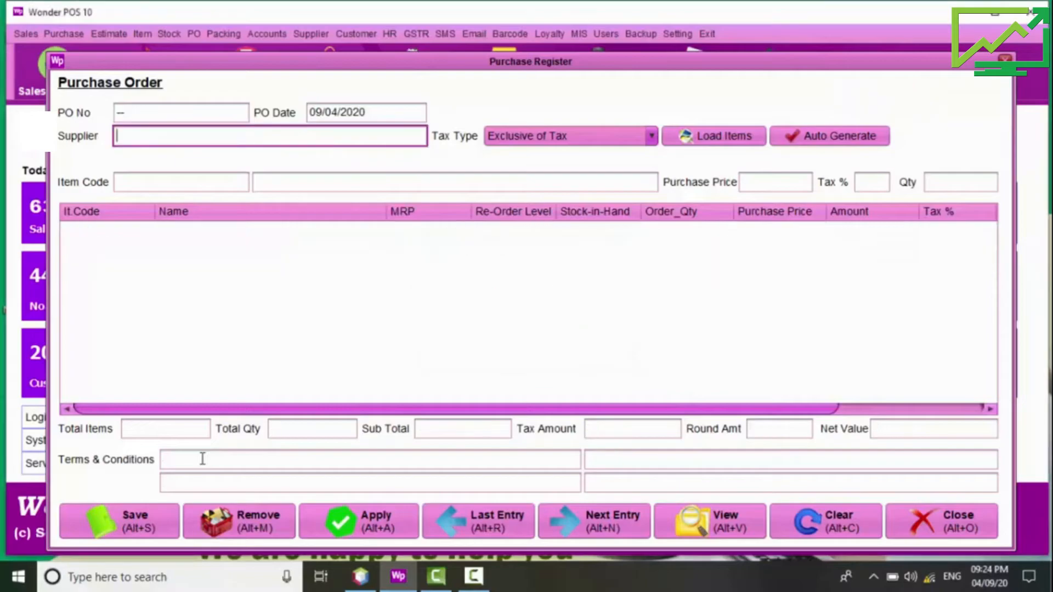
Step: Close the Purchase Order form, then open and close Manual Stock Entry
left_click(974, 514)
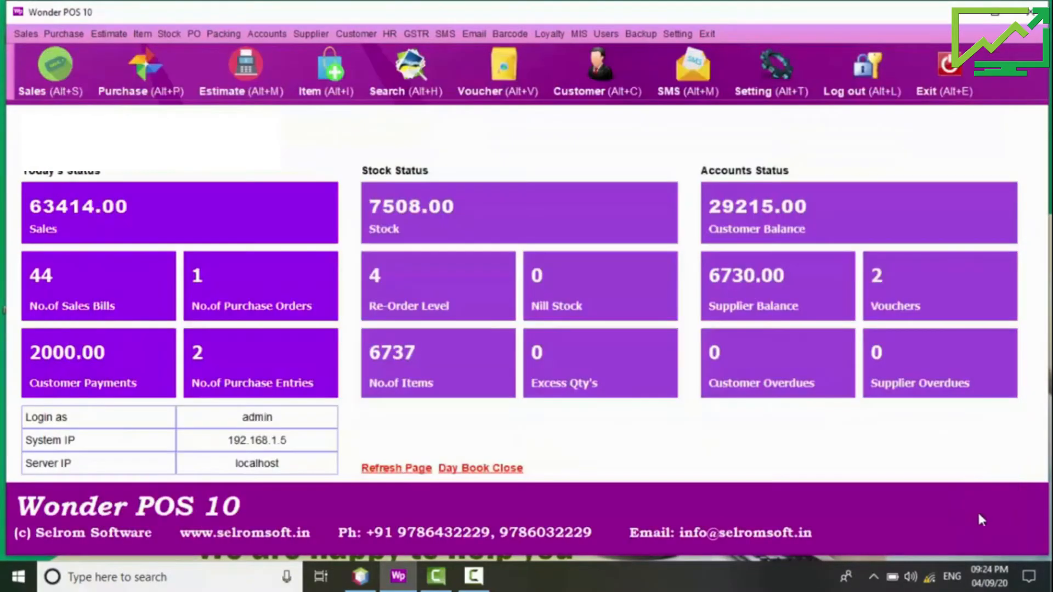
left_click(367, 228)
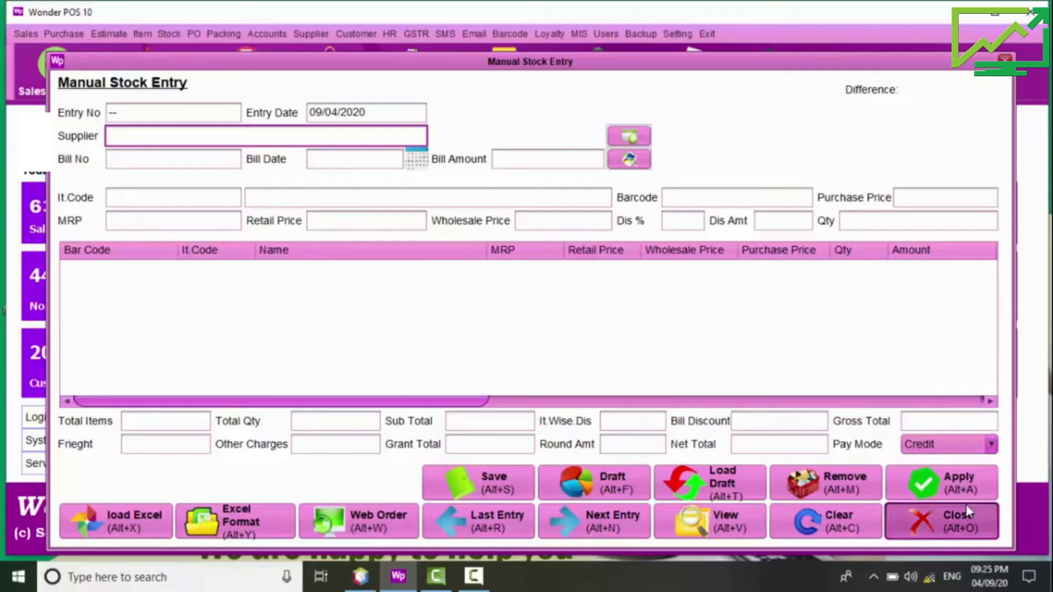
left_click(958, 521)
Step: Generate the stock report for all categories, covering 14 items, and close it
left_click(550, 122)
left_click(643, 122)
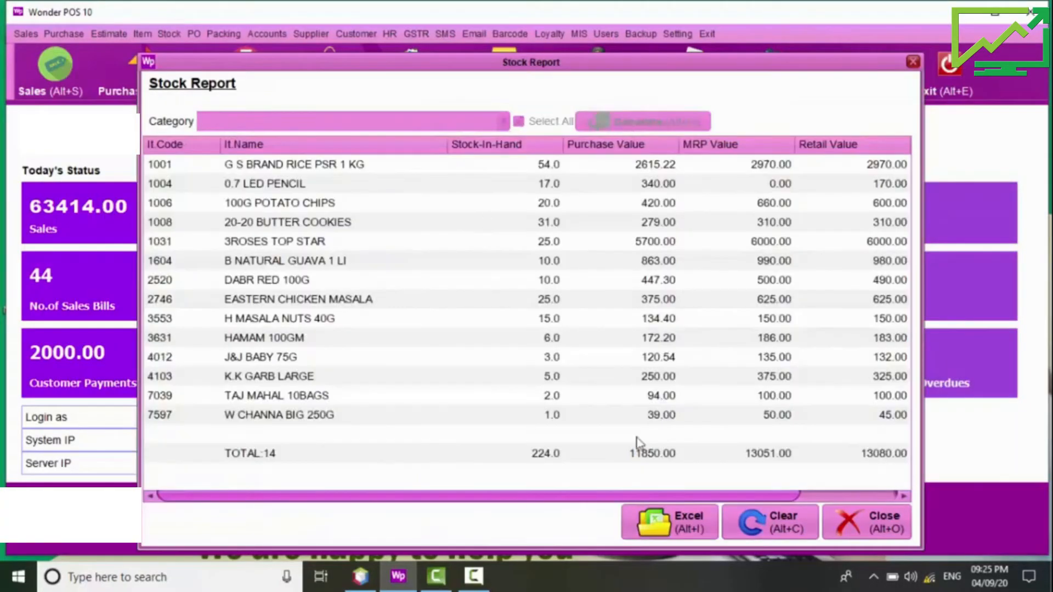
left_click(751, 525)
left_click(503, 121)
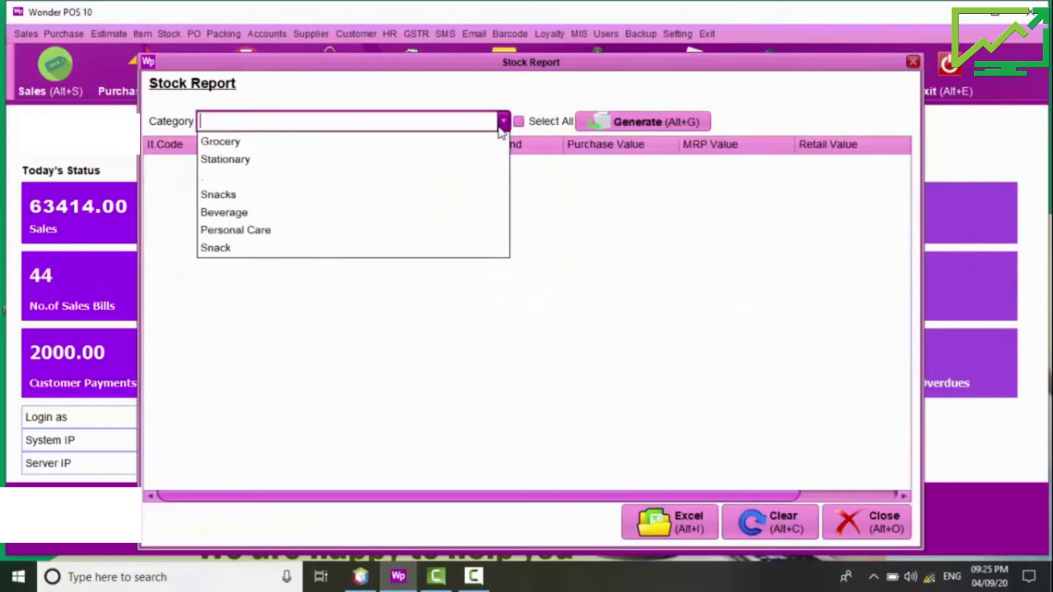
left_click(555, 127)
left_click(571, 125)
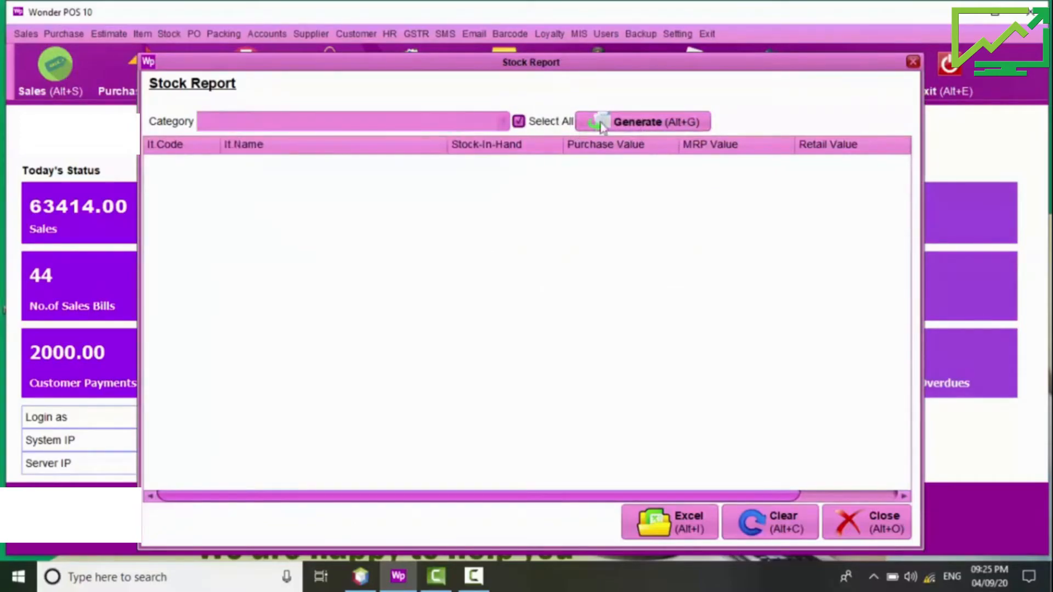
left_click(617, 127)
left_click(848, 518)
Step: Generate and close the category-wise stock summary
left_click(868, 112)
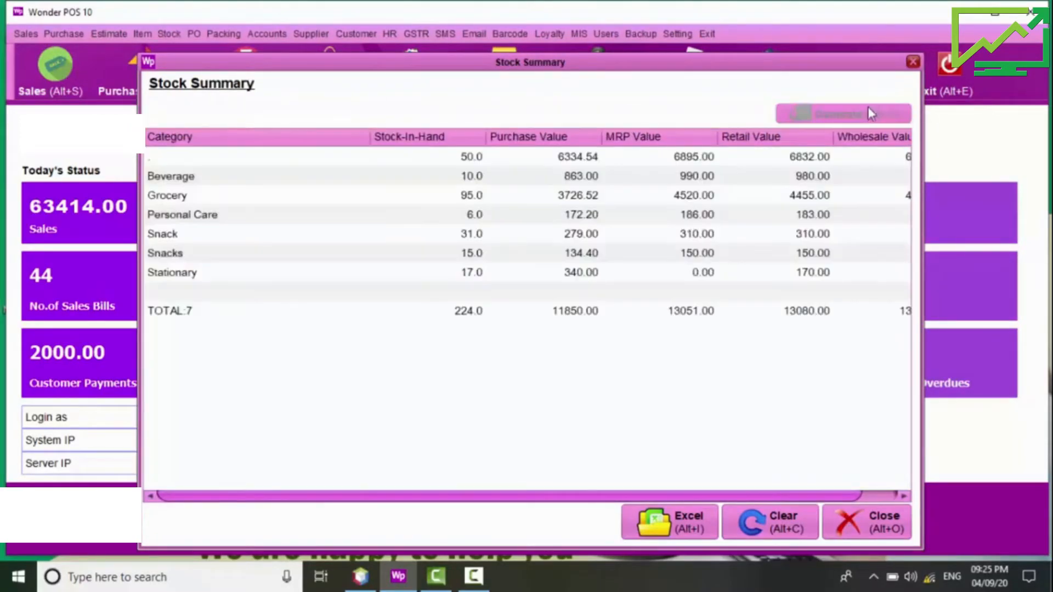
left_click(866, 530)
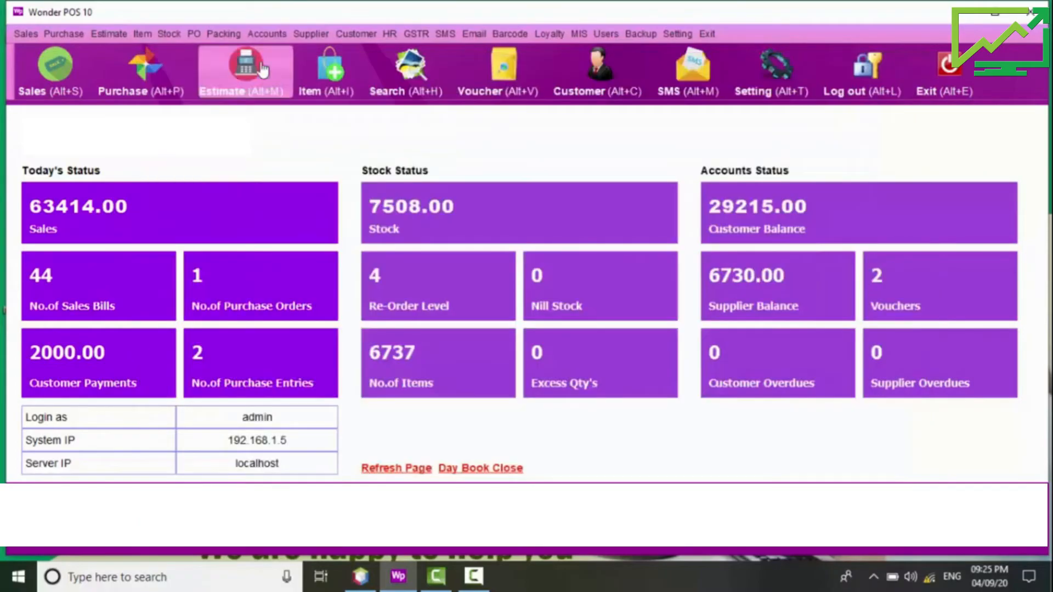
left_click(169, 34)
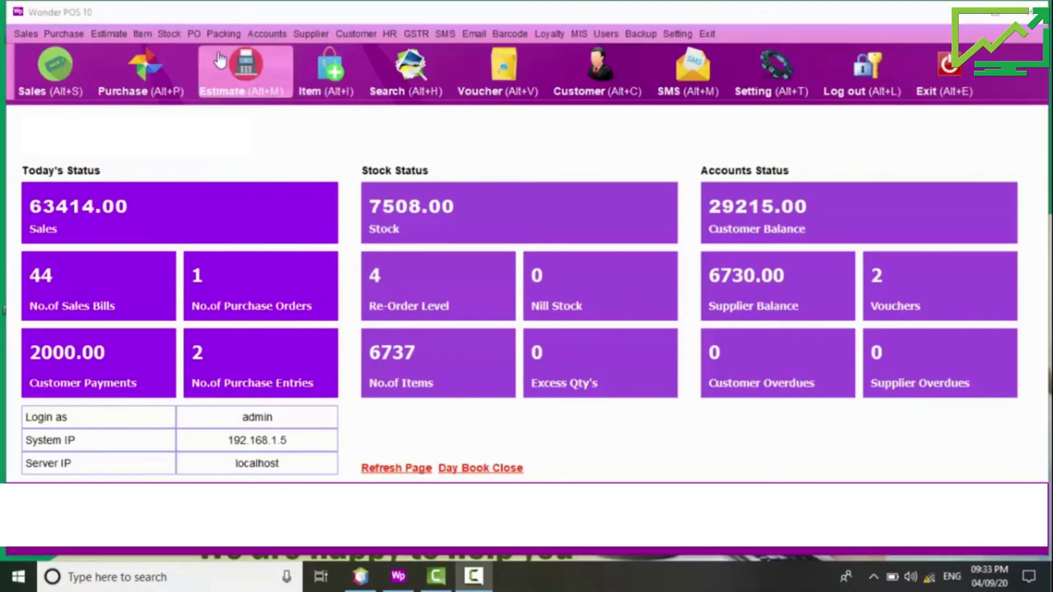
Step: In Packing Entry, set RICE BAG 10 KG as main product with quantity 1 and weight 10
left_click(195, 33)
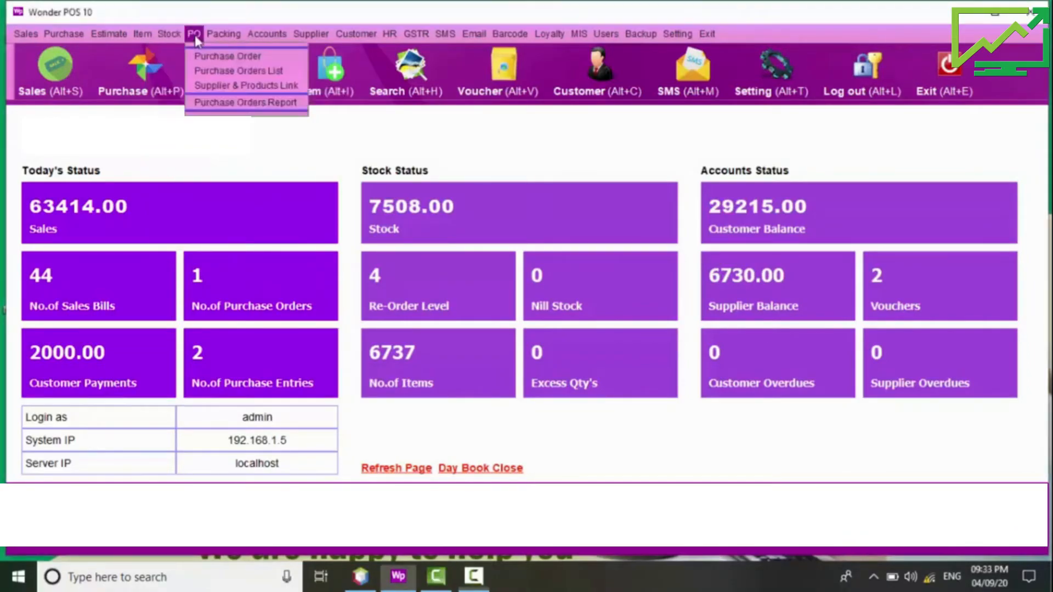
left_click(230, 56)
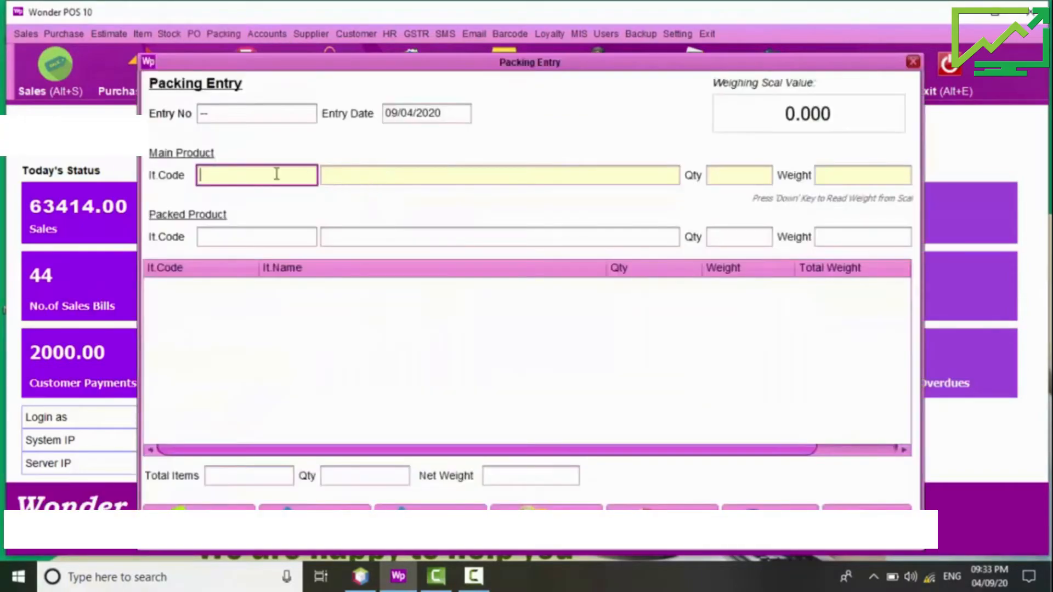
type("RICE")
key("Return")
key("Down")
key("Down")
key("Down")
key("Down")
Step: Add 2 × RICE BAG 5 KG (weight 5) as the packed line, then open Transfer Entry (Contra)
key("Down")
key("Down")
key("Return")
type("1")
key("Return")
type("10")
key("Return")
type("RICE")
key("Down")
key("Down")
key("Down")
key("Down")
key("Down")
key("Down")
key("Down")
key("Return")
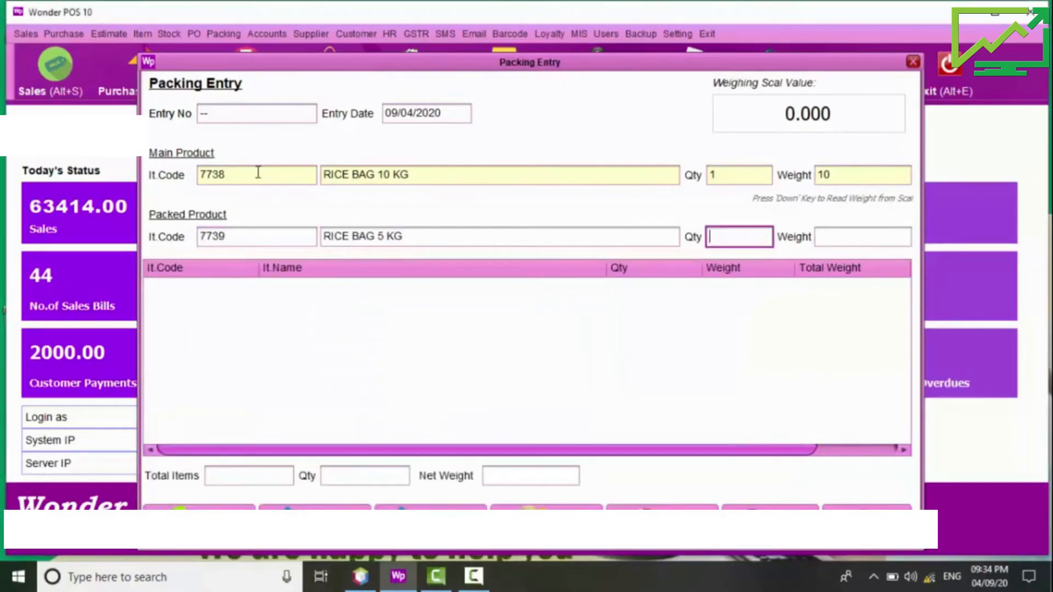
type("2")
key("Return")
type("5")
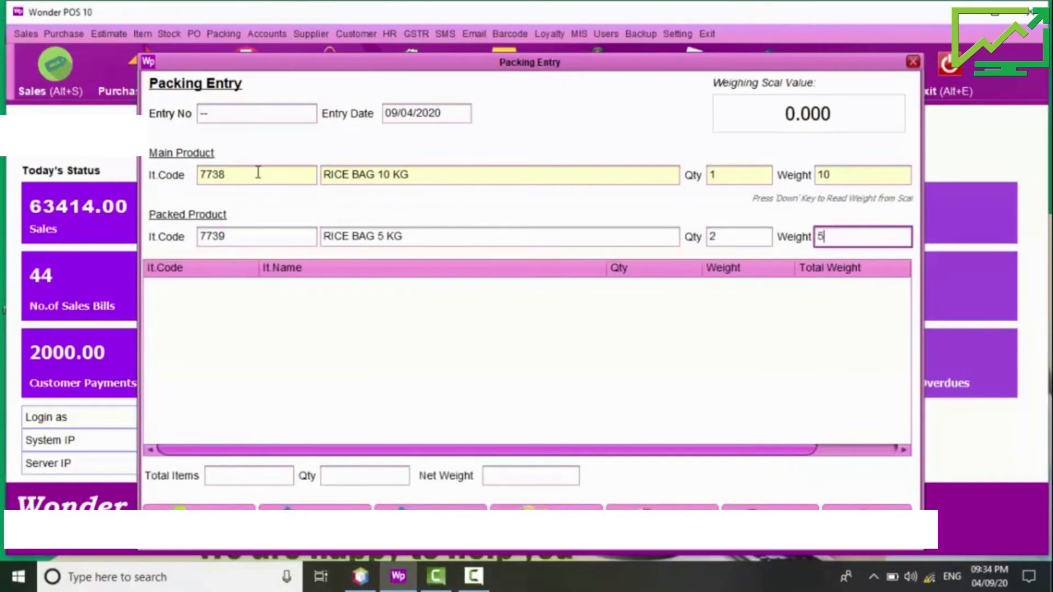
key("Return")
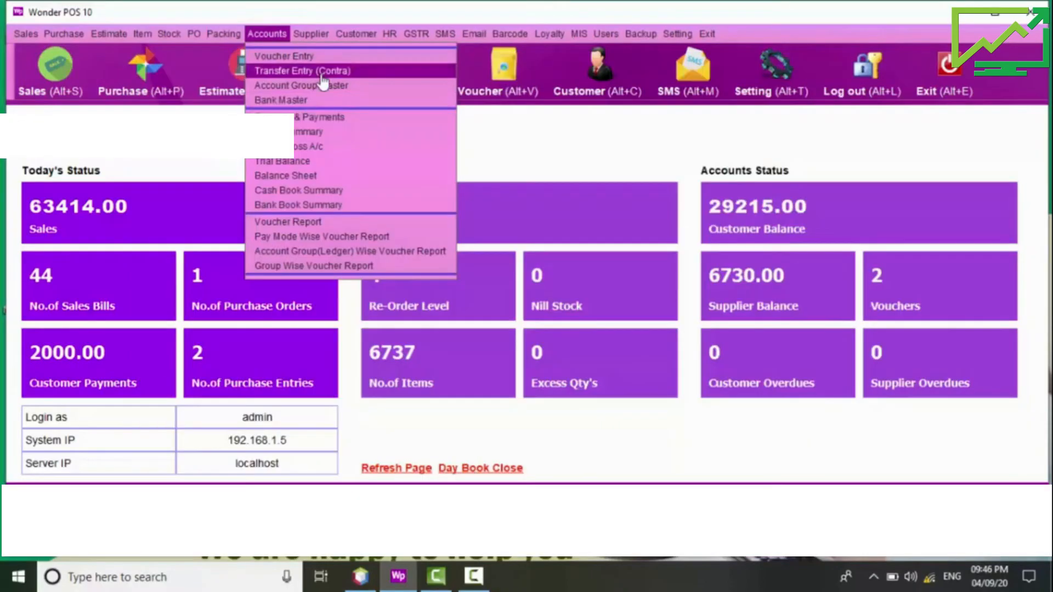
left_click(318, 73)
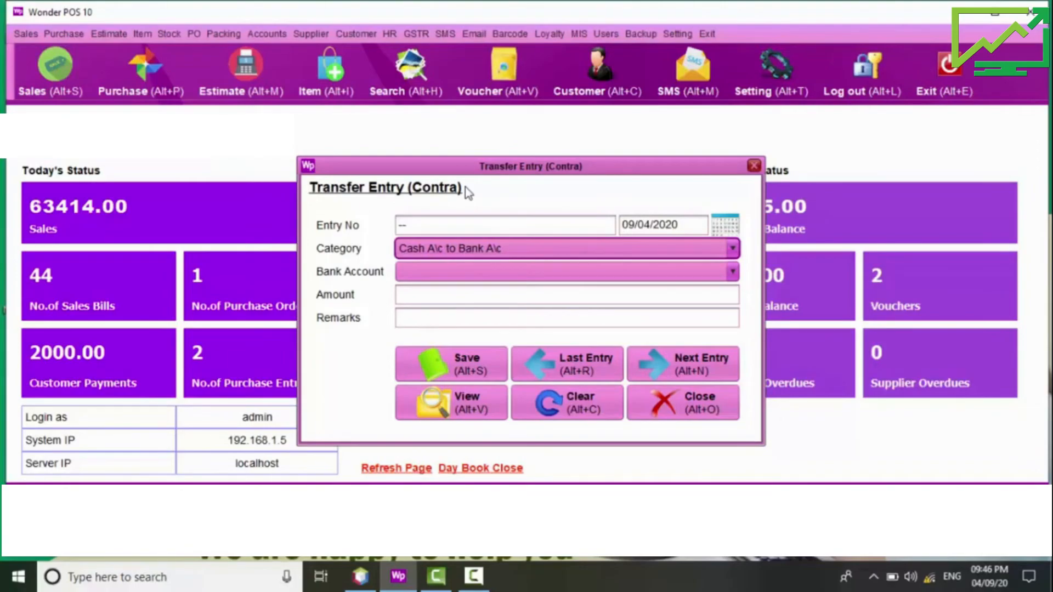
Step: Close Transfer Entry, view and close Supplier Master, then start a blank Supplier Payment Entry
left_click(683, 420)
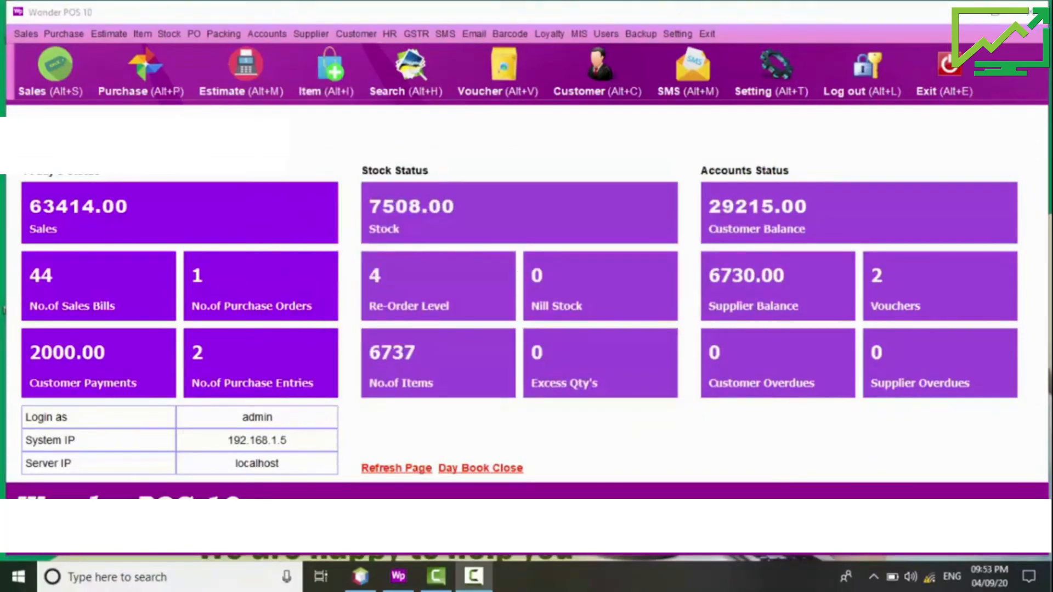
left_click(311, 34)
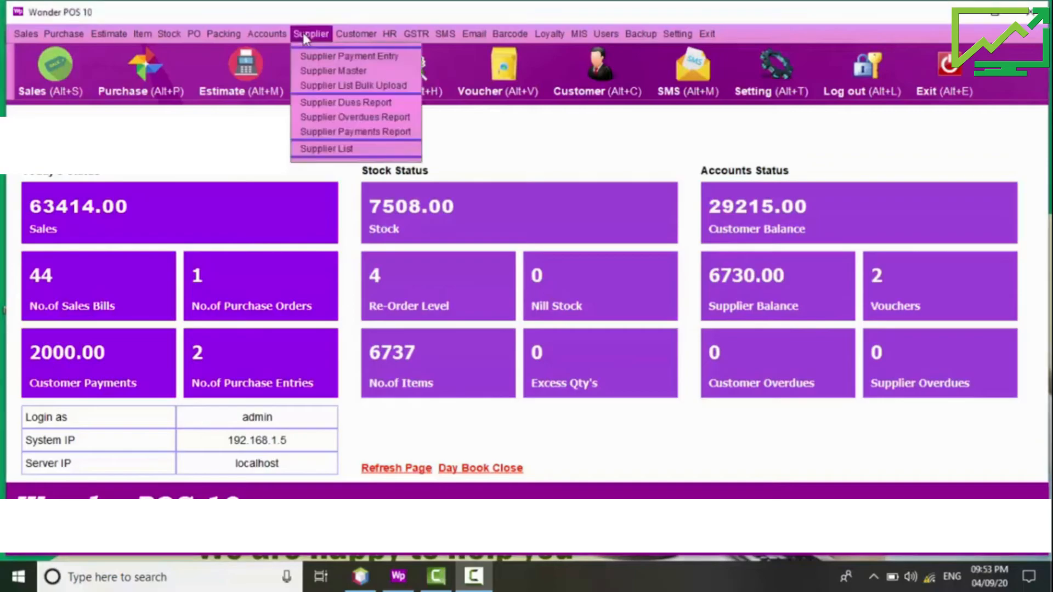
left_click(318, 71)
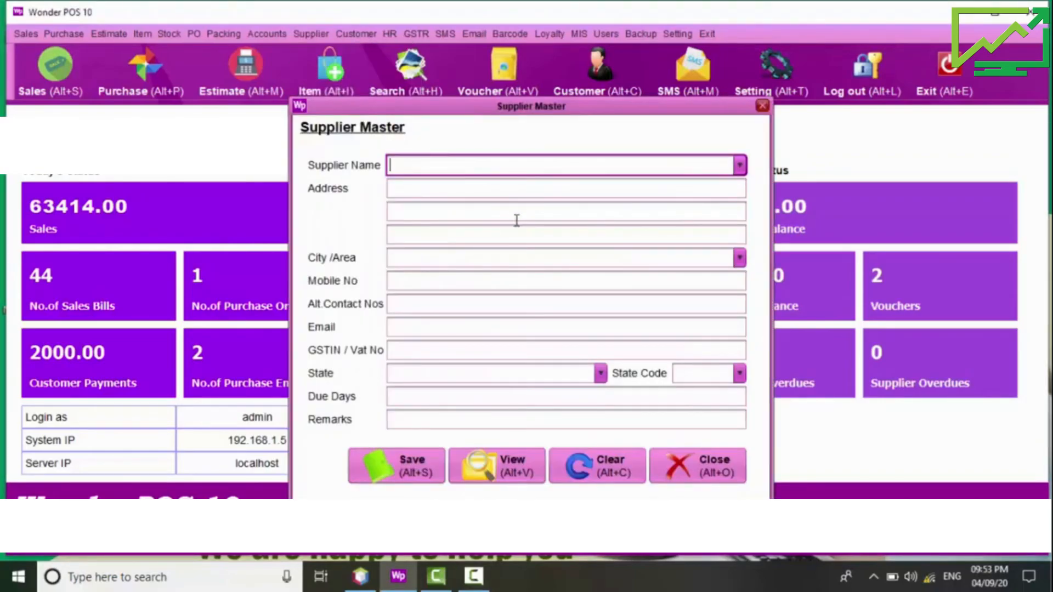
left_click(698, 466)
left_click(308, 35)
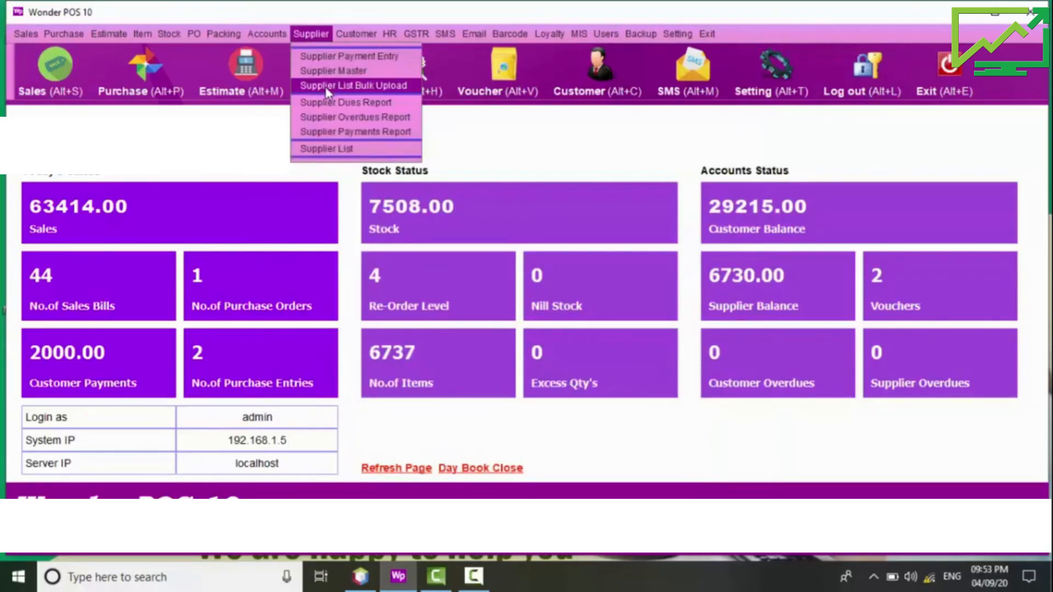
left_click(340, 56)
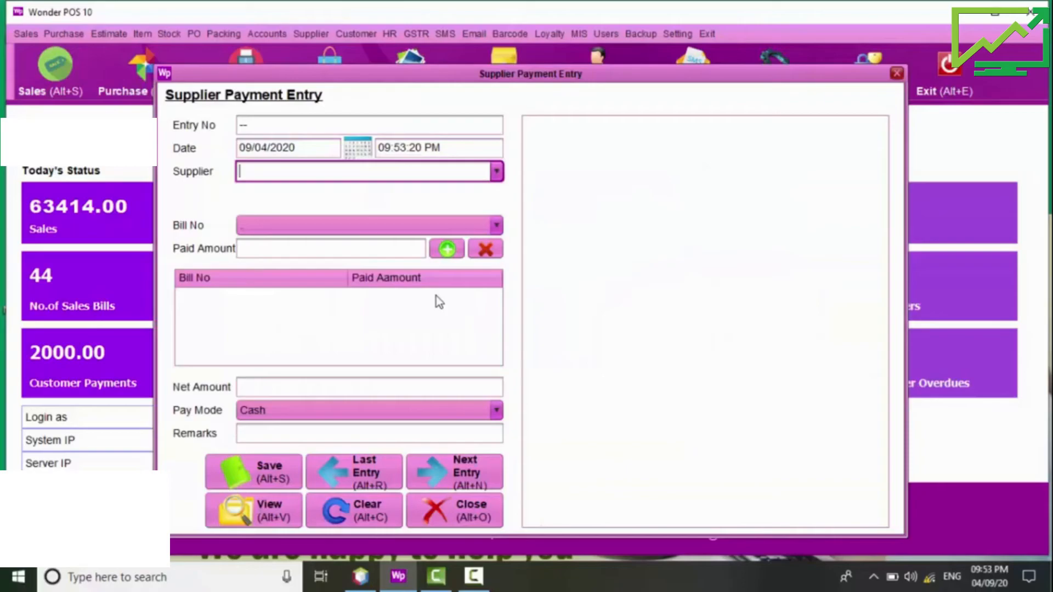
Step: Choose supplier SRM Treaders and pay 400.00 against bill 1010
key("Down")
key("Down")
key("Return")
left_click(289, 247)
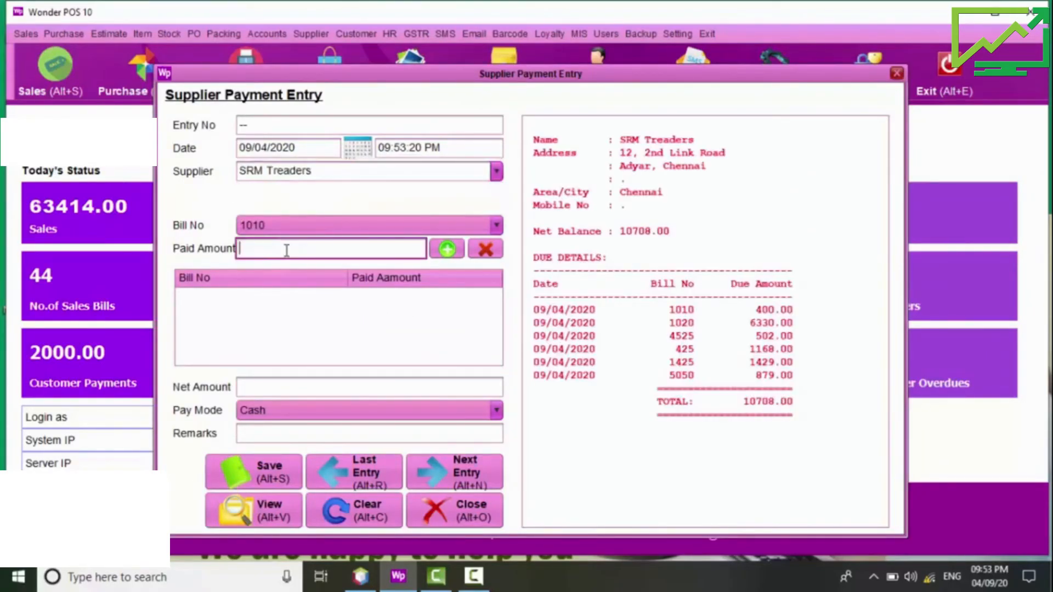
left_click(296, 224)
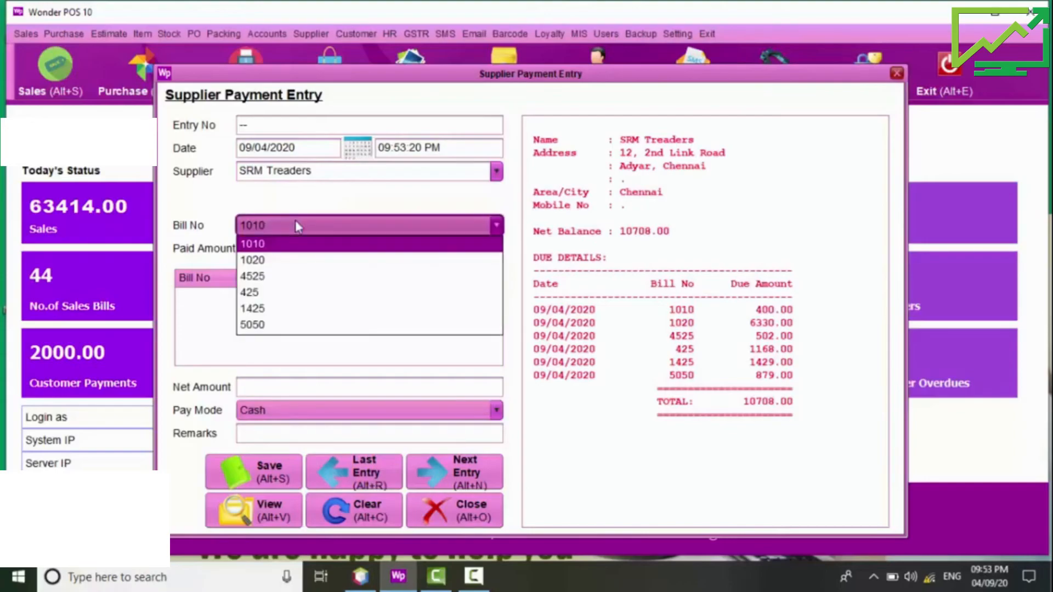
left_click(279, 242)
left_click(277, 246)
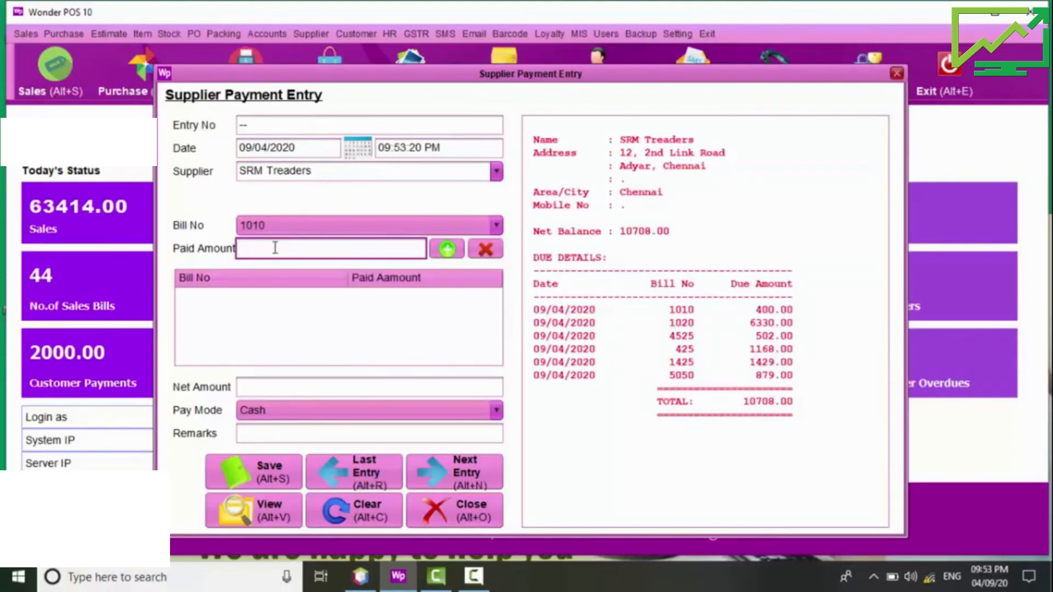
type("400")
key("Return")
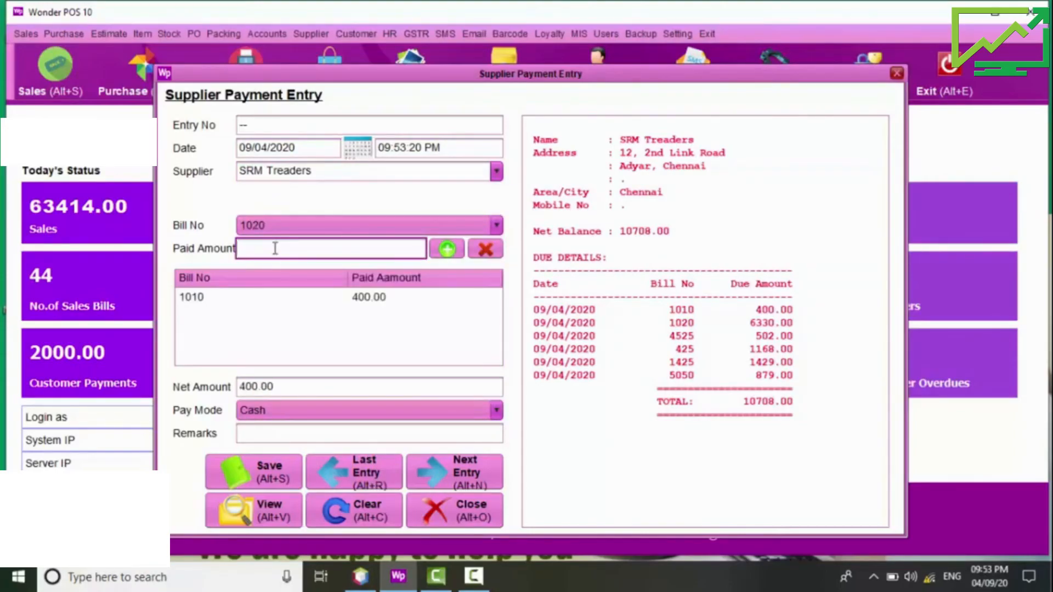
Step: Pay 6330.00 against bill 1020 and save the 6730.00 cash payment
type("6330")
key("Return")
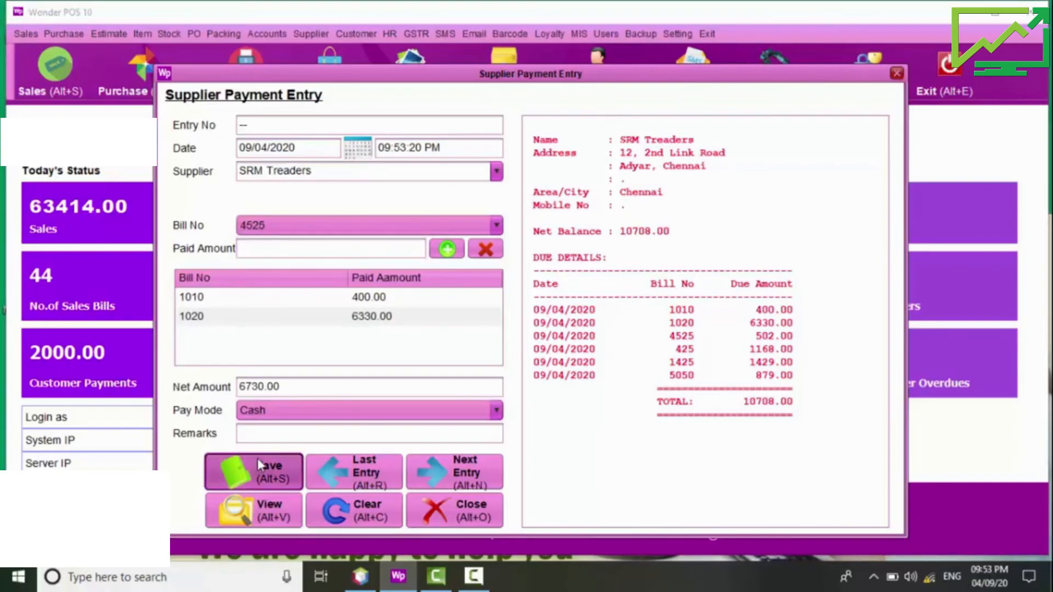
left_click(258, 465)
left_click(565, 336)
left_click(606, 336)
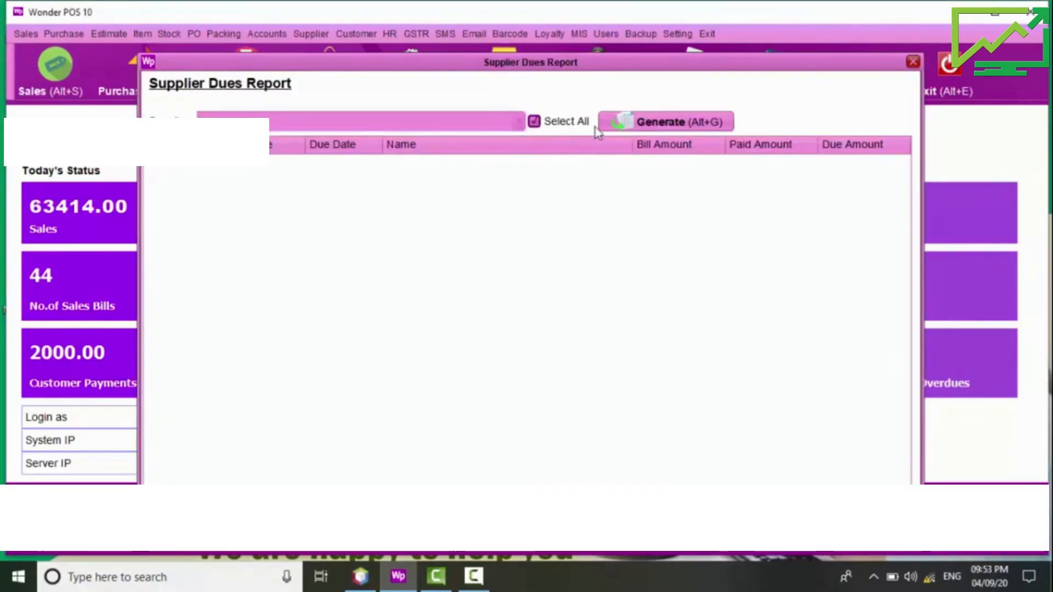
Step: View the Supplier Dues report, then the Supplier Over Dues report, closing each
left_click(638, 125)
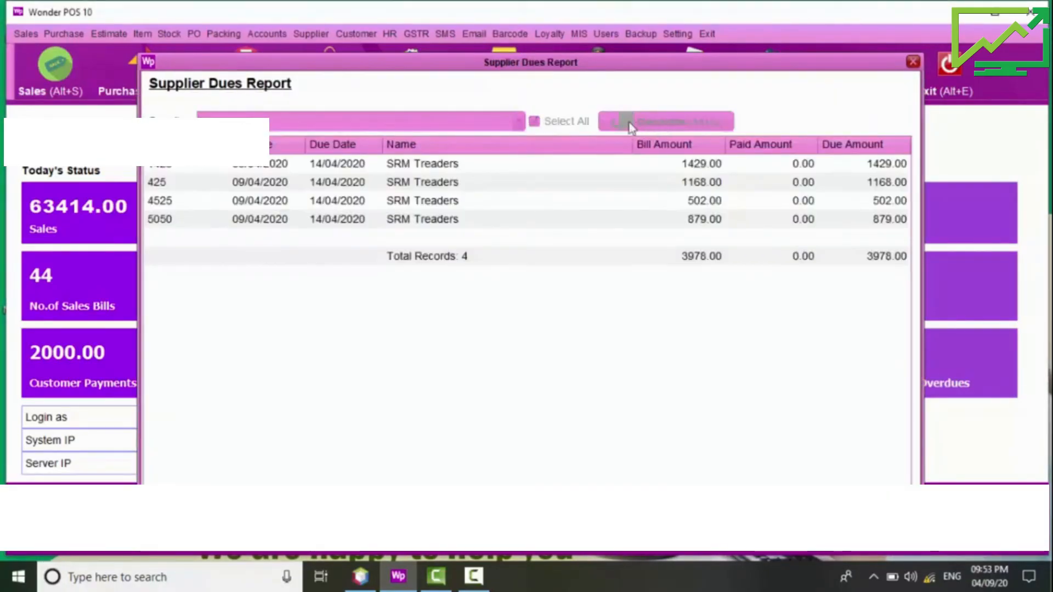
key("Escape")
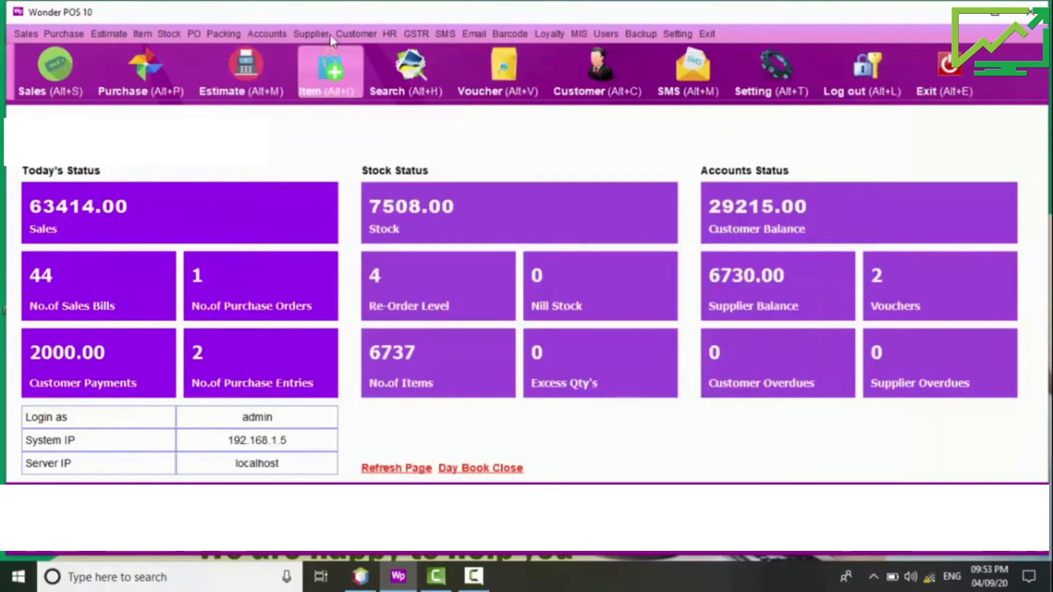
left_click(330, 34)
left_click(337, 116)
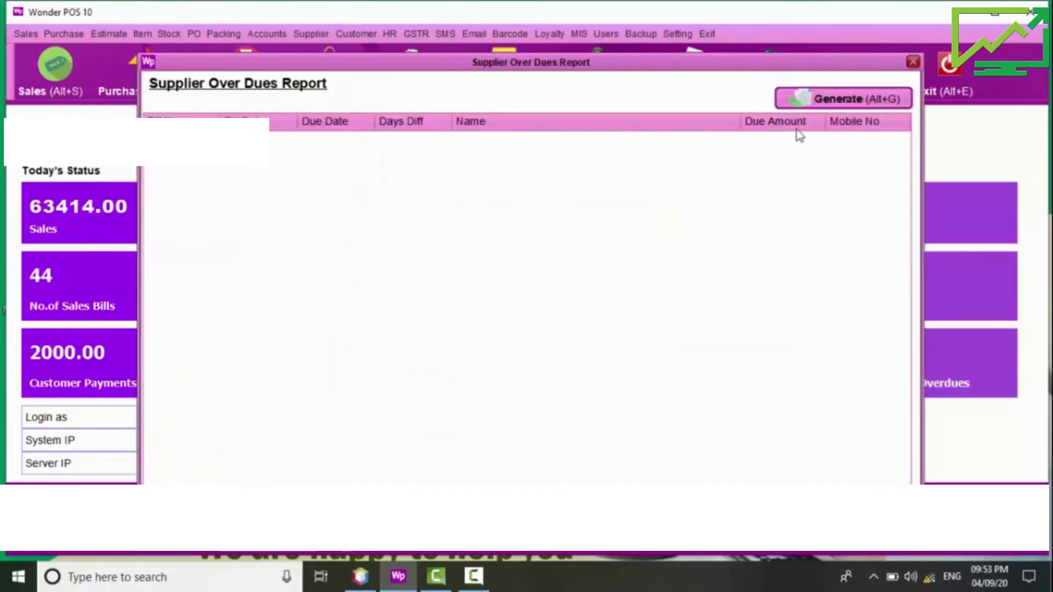
key("Escape")
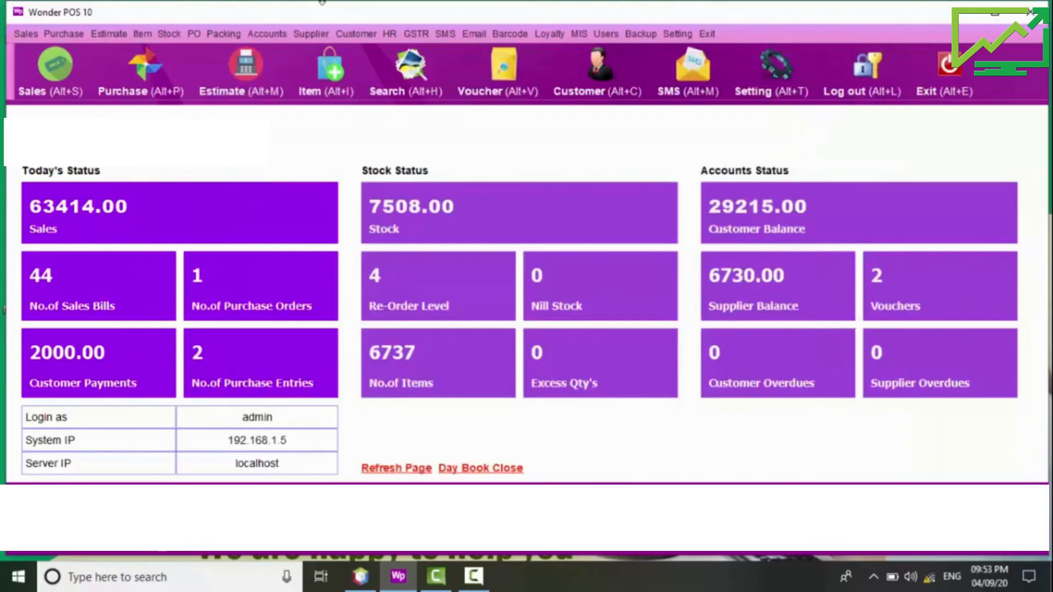
Step: Generate the Supplier Payments report, review it, and close it
left_click(310, 33)
left_click(340, 132)
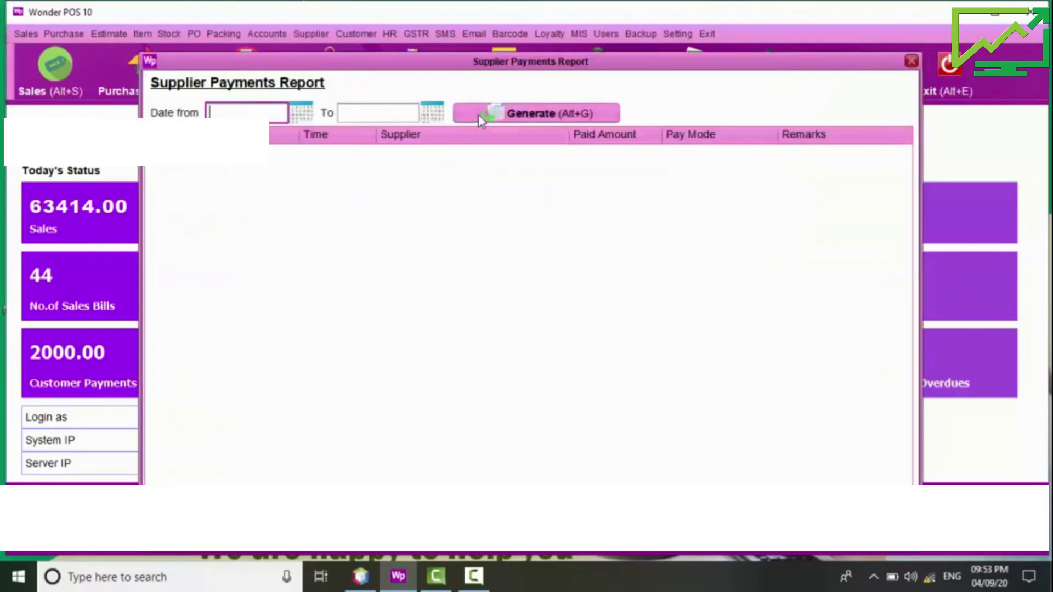
left_click(494, 115)
key("Escape")
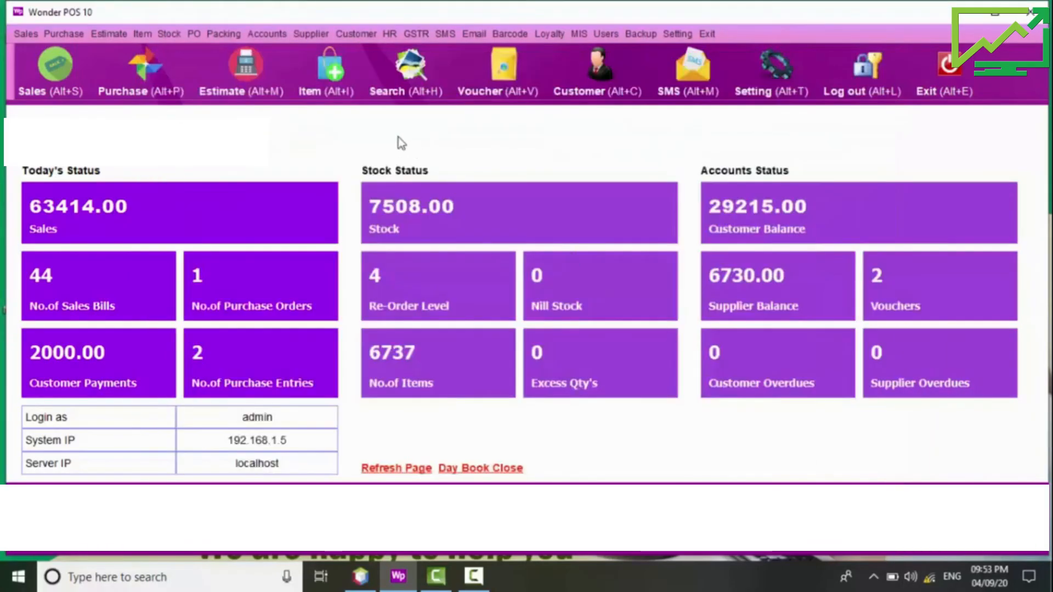
left_click(358, 34)
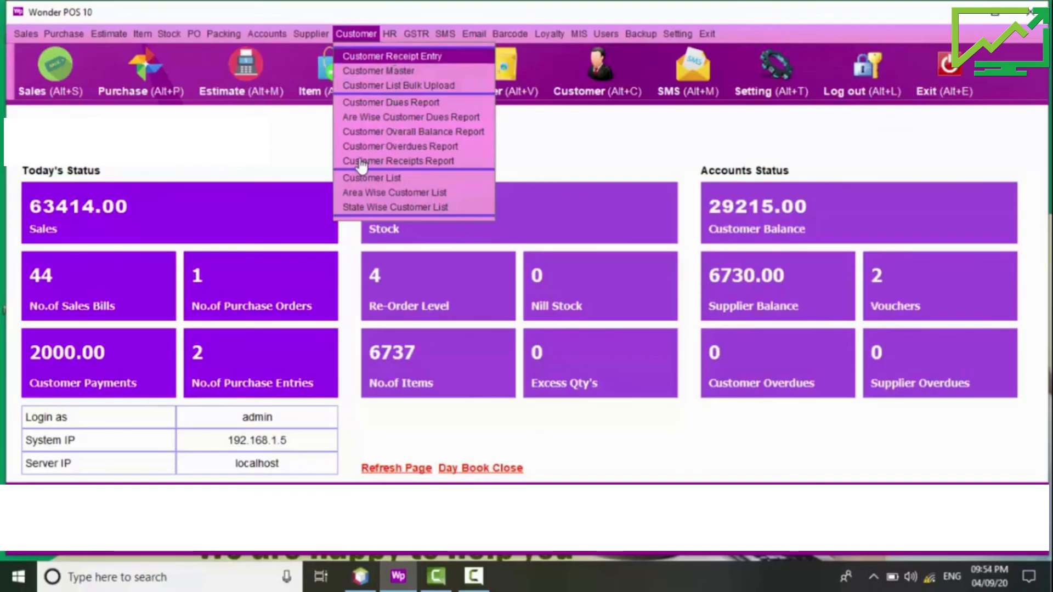
Step: Start a customer receipt for SS General Stores: 3660 against bill 7, 3640 against bill 27
key("Return")
key("Down")
key("Down")
key("Return")
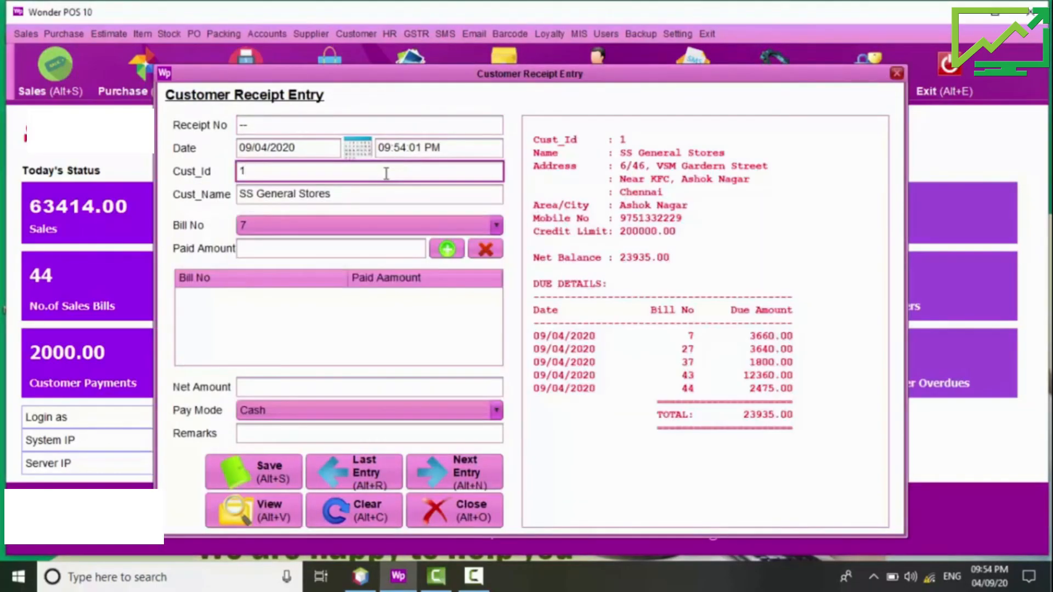
left_click(299, 251)
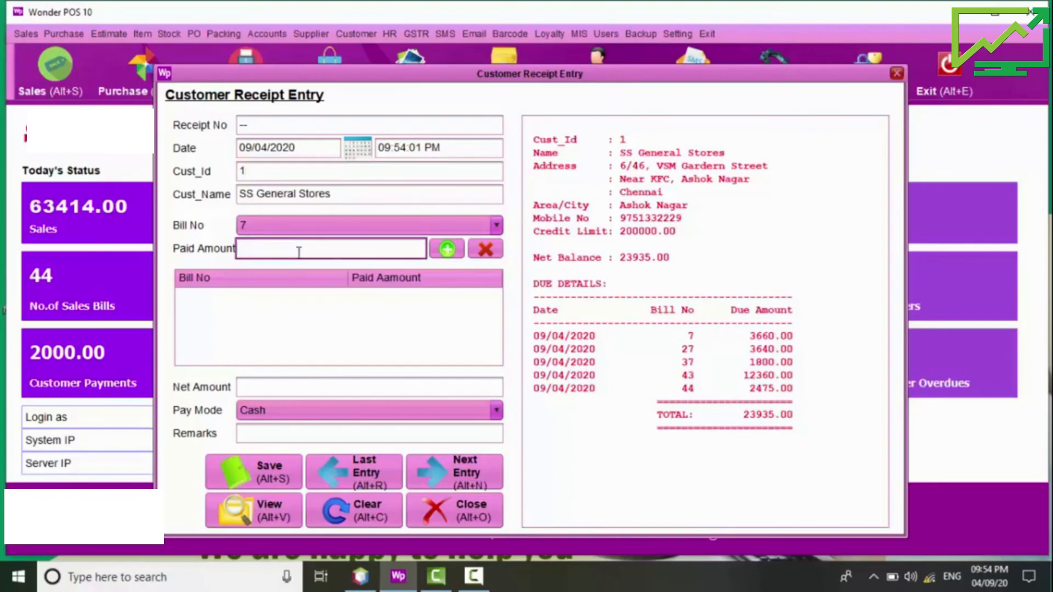
type("3660")
key("Return")
type("3640")
key("Return")
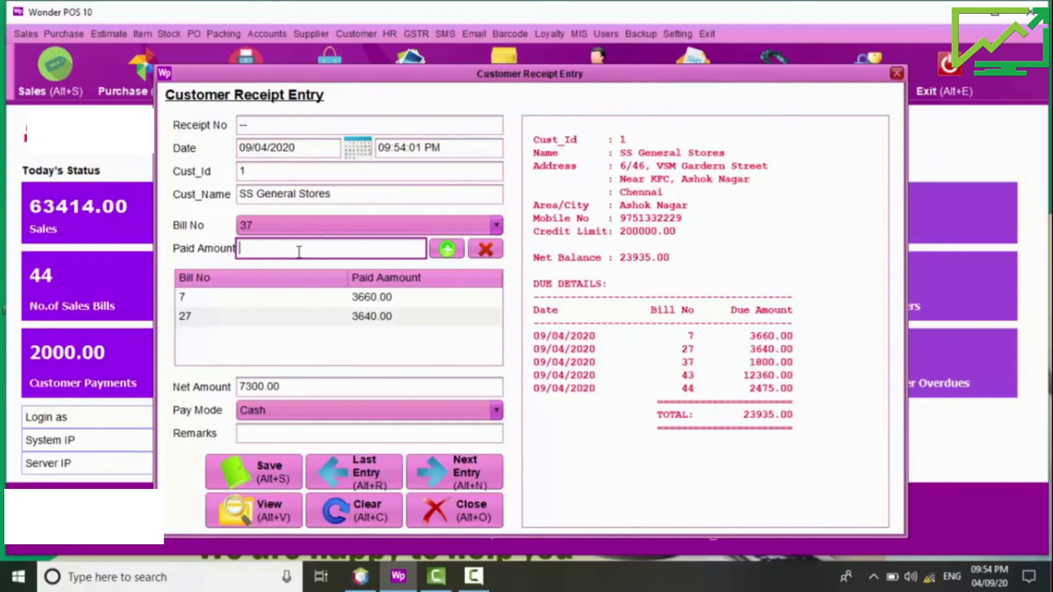
Step: Save receipt no. 2 for 7300.00 without printing and close the receipt form
left_click(255, 473)
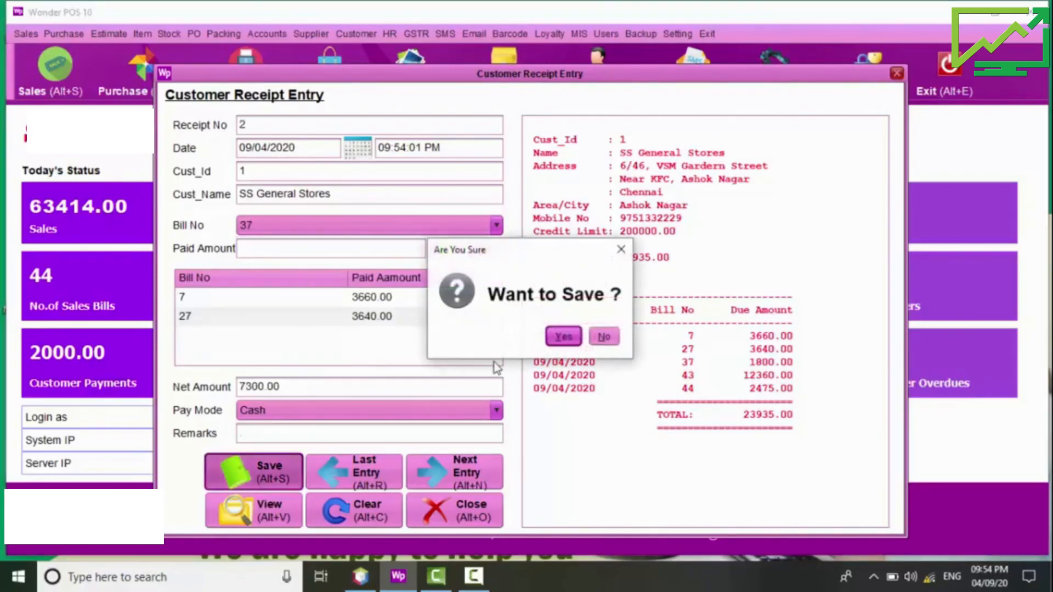
left_click(563, 340)
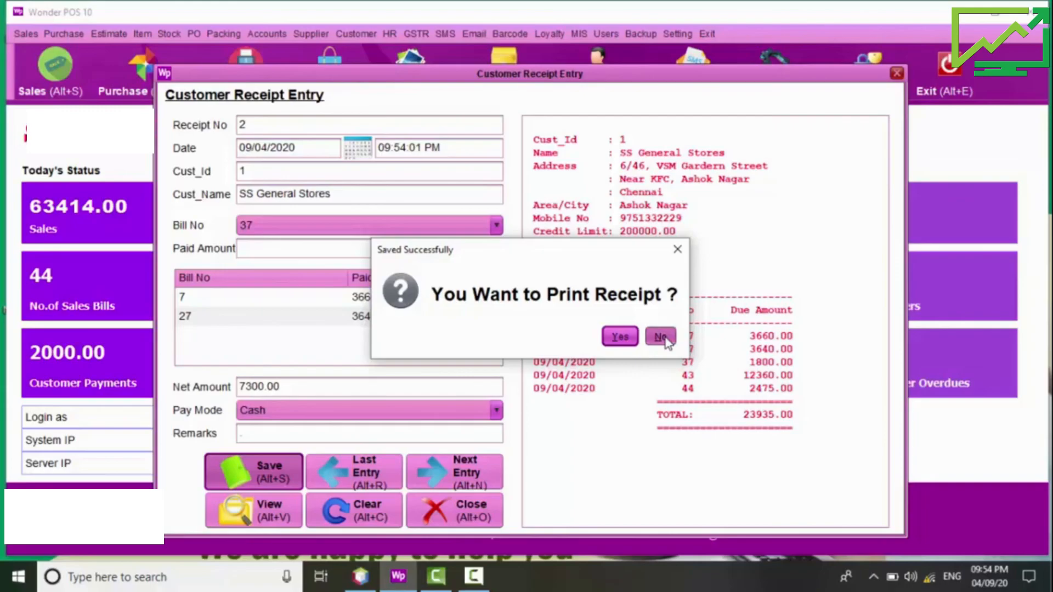
left_click(661, 337)
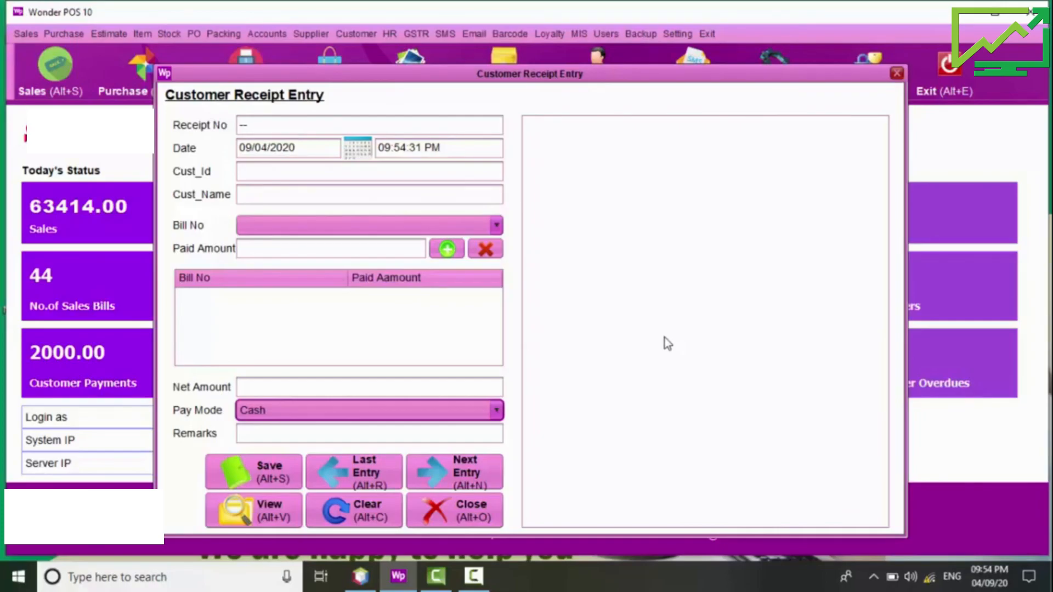
left_click(454, 510)
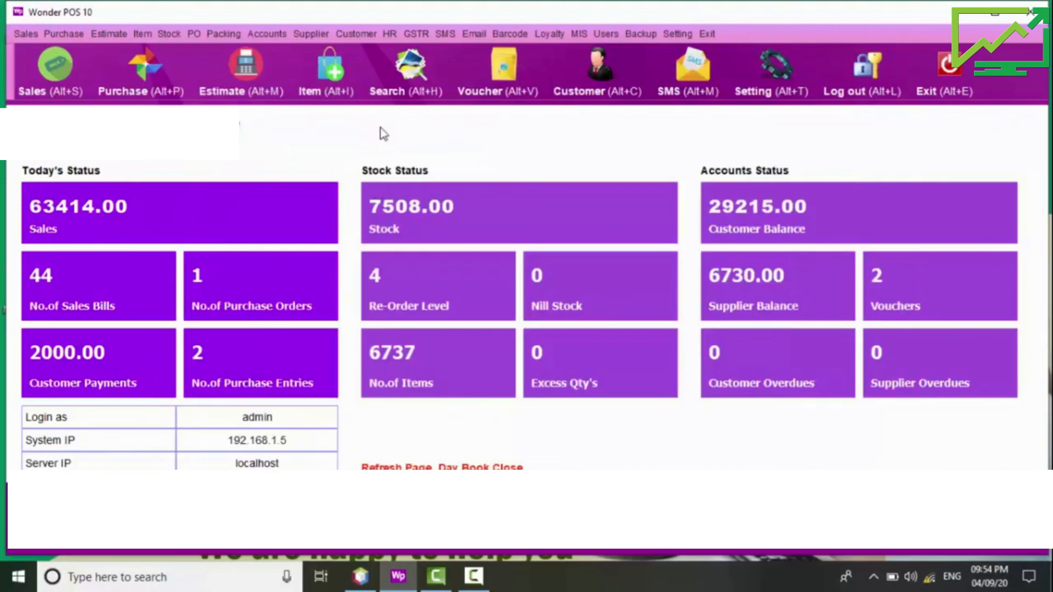
left_click(351, 34)
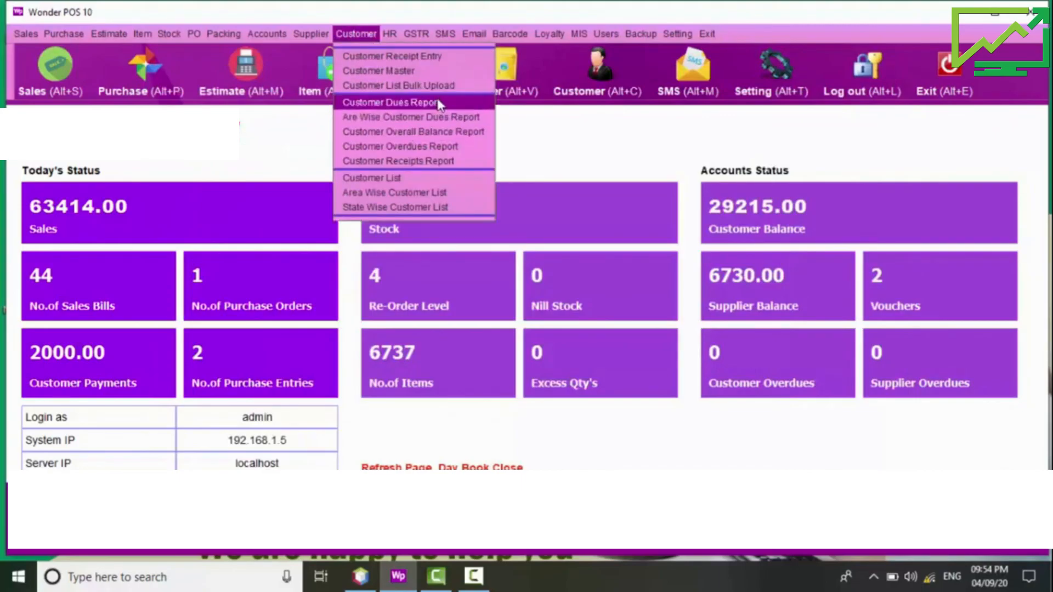